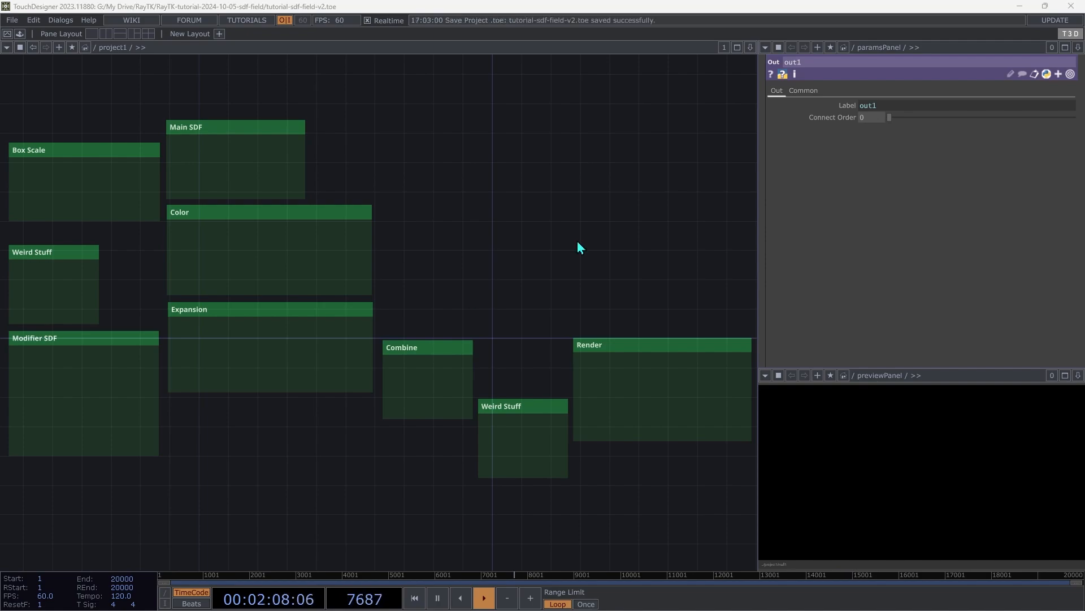
key("alt+r")
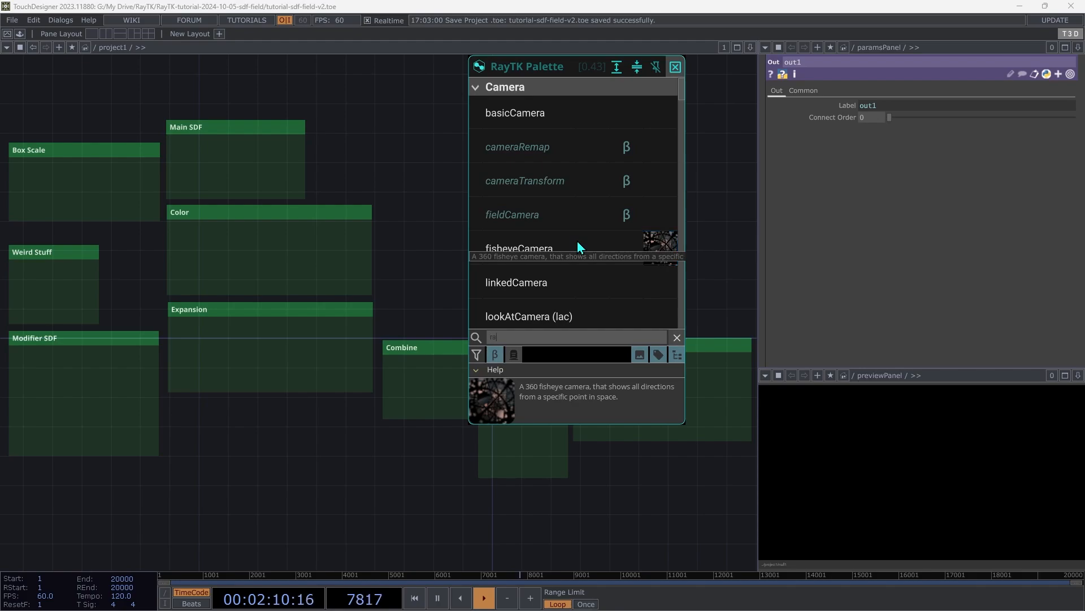
scroll(578, 240, "down", 10)
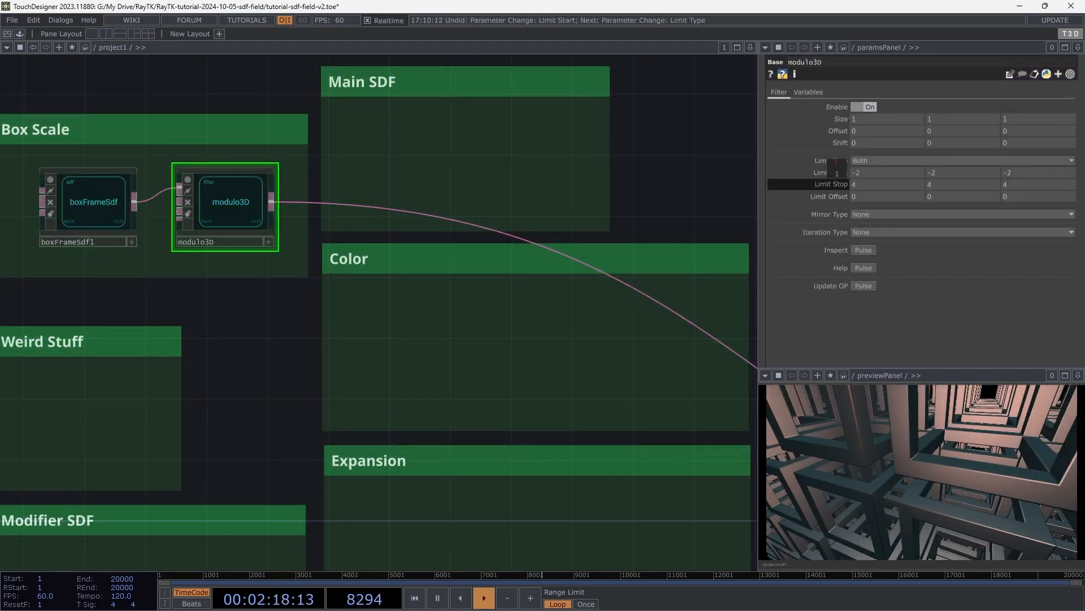
mouse_move(837, 184)
middle_mouse_down()
mouse_move(848, 184)
mouse_move(834, 164)
middle_mouse_up()
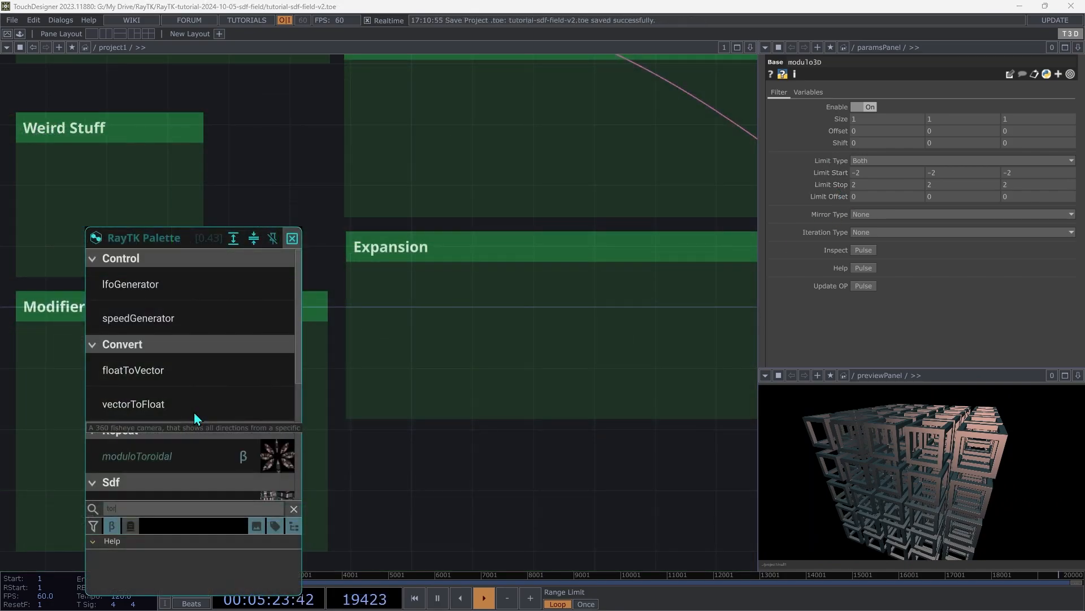
type("u")
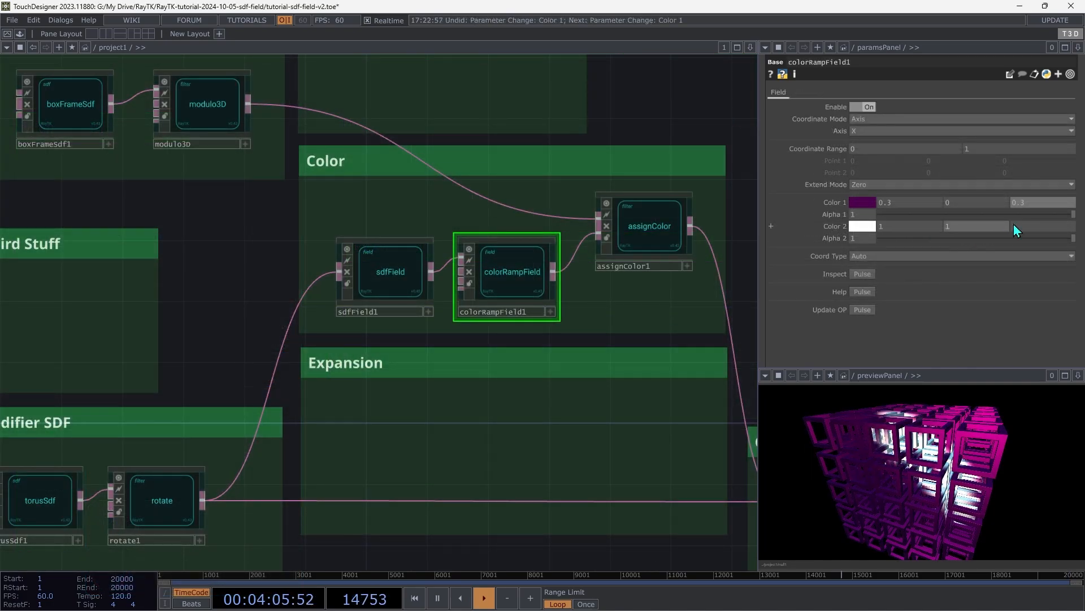
middle_click_drag(1030, 228, 1025, 216)
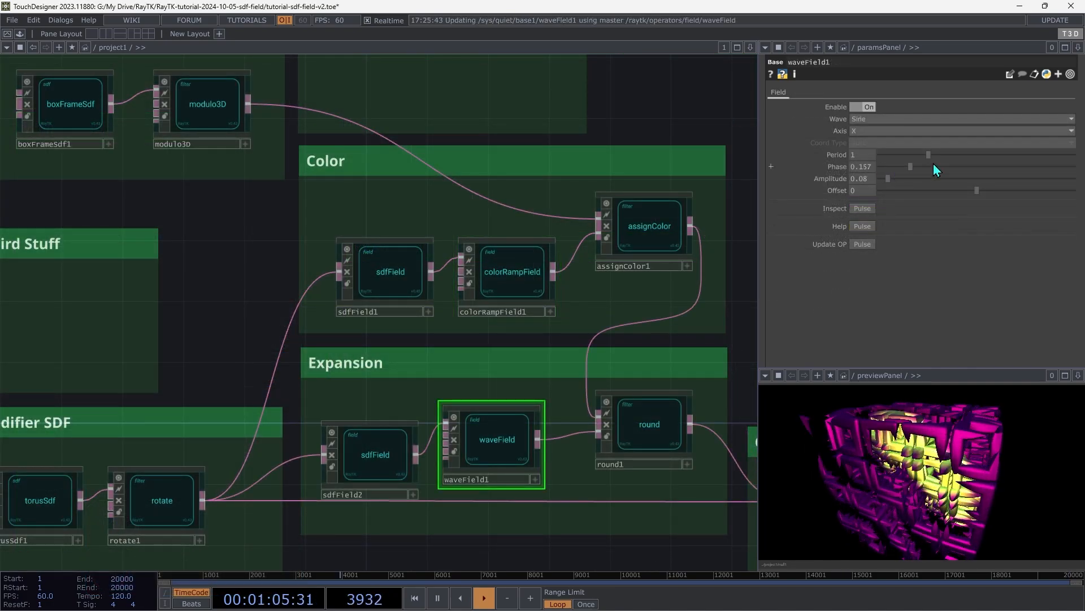
left_click_drag(934, 165, 1077, 170)
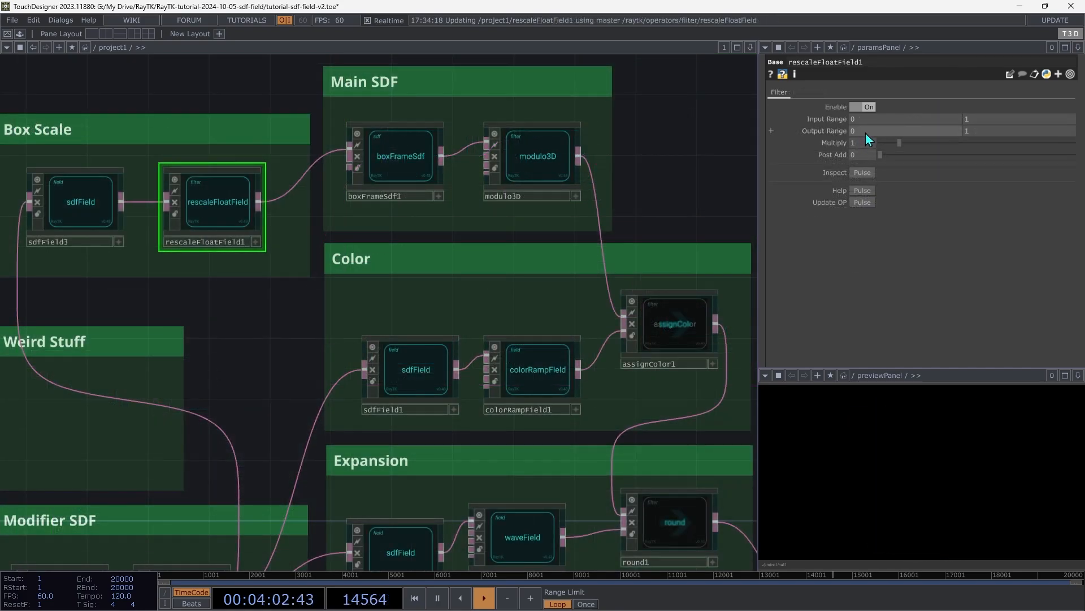
middle_click_drag(866, 133, 871, 131)
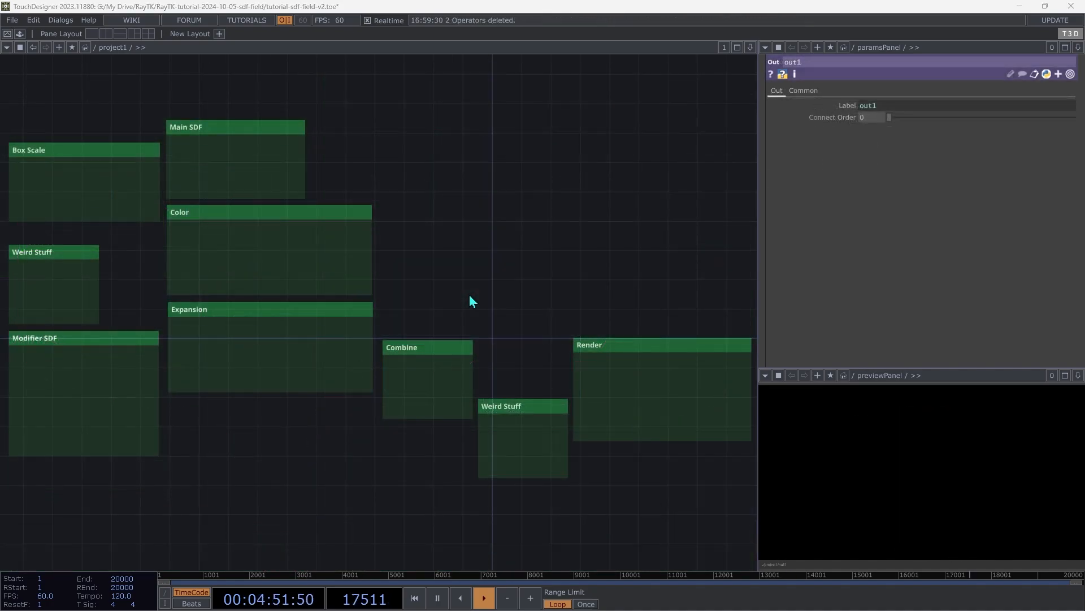
Save the project, view the raytk component in the root network, and return inside project1
key("ctrl+s")
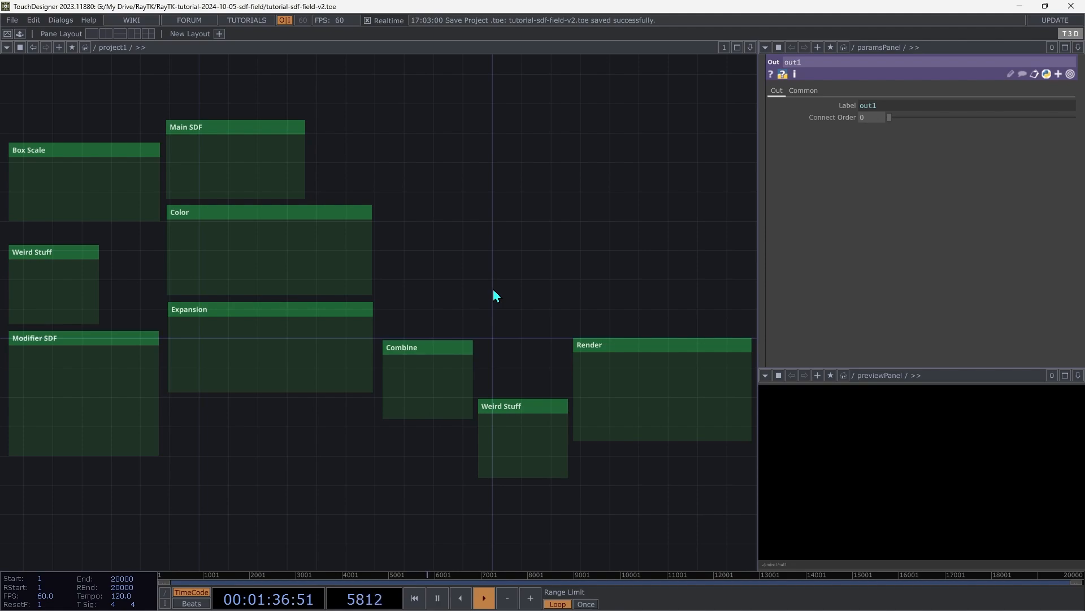
key("u")
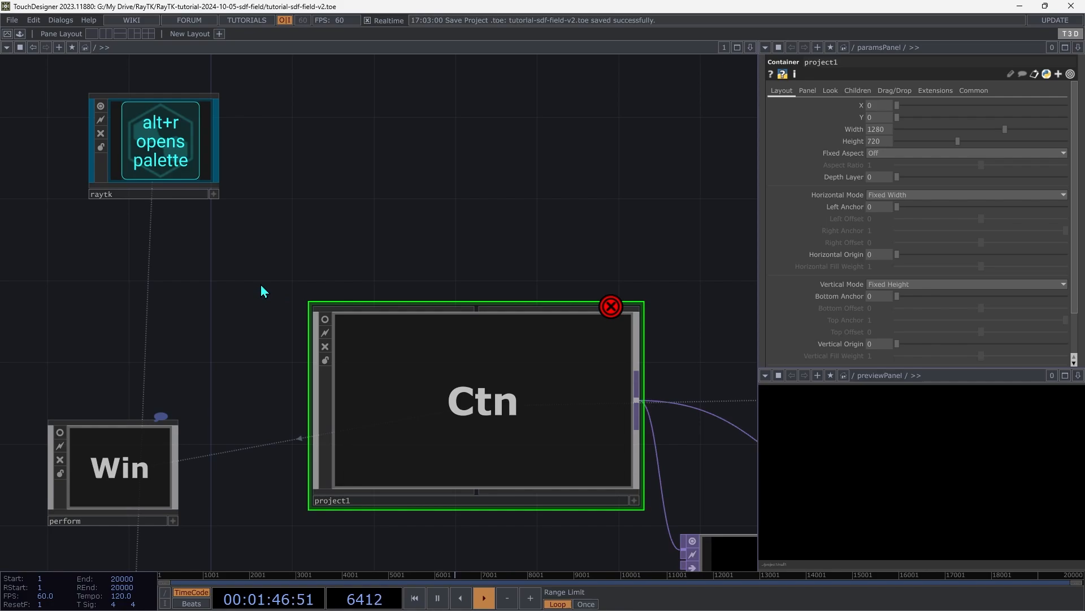
double_click(402, 412)
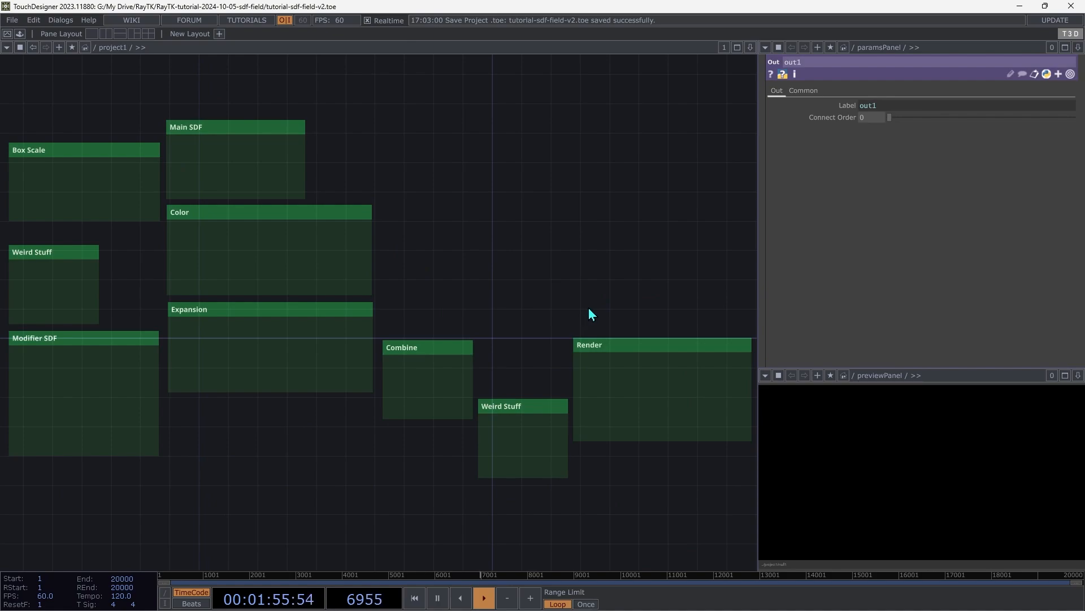
Add a raymarchRender3D operator from the RayTK palette and place it in the left part of the Render box
key("alt+r")
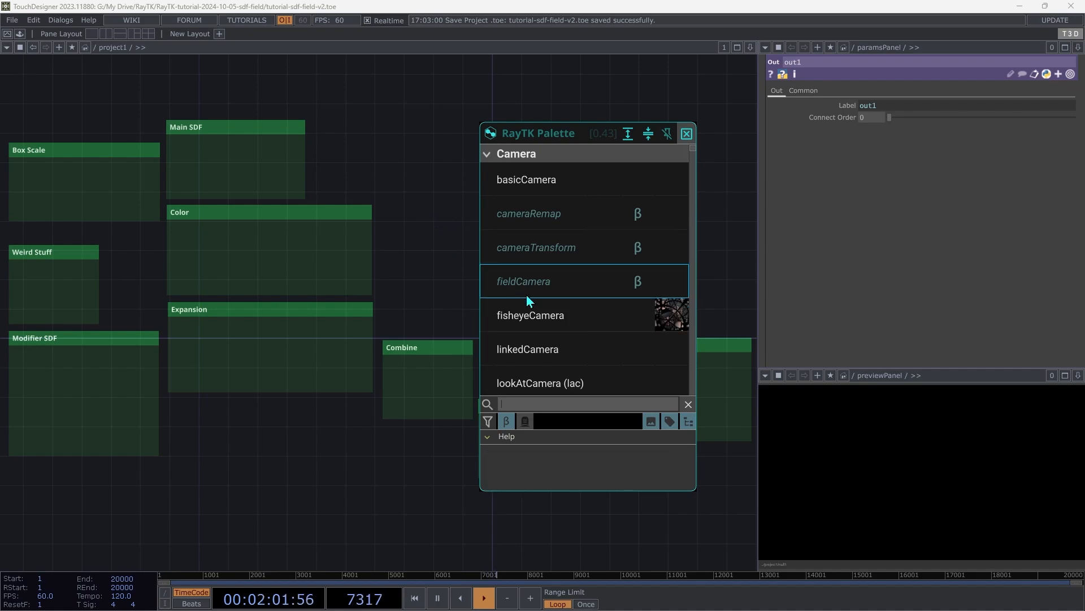
key("Escape")
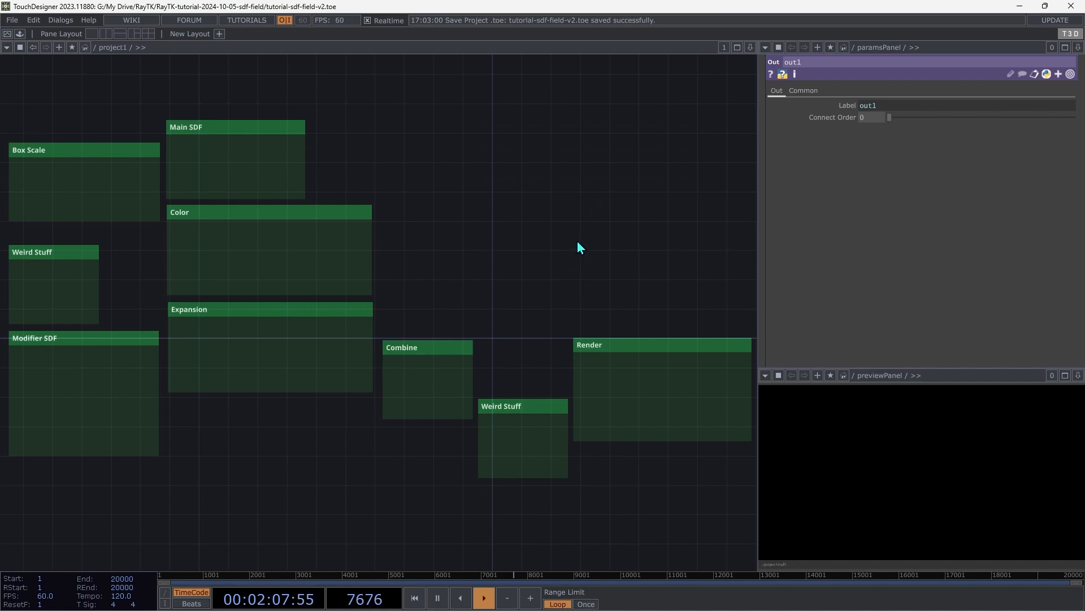
key("alt+r")
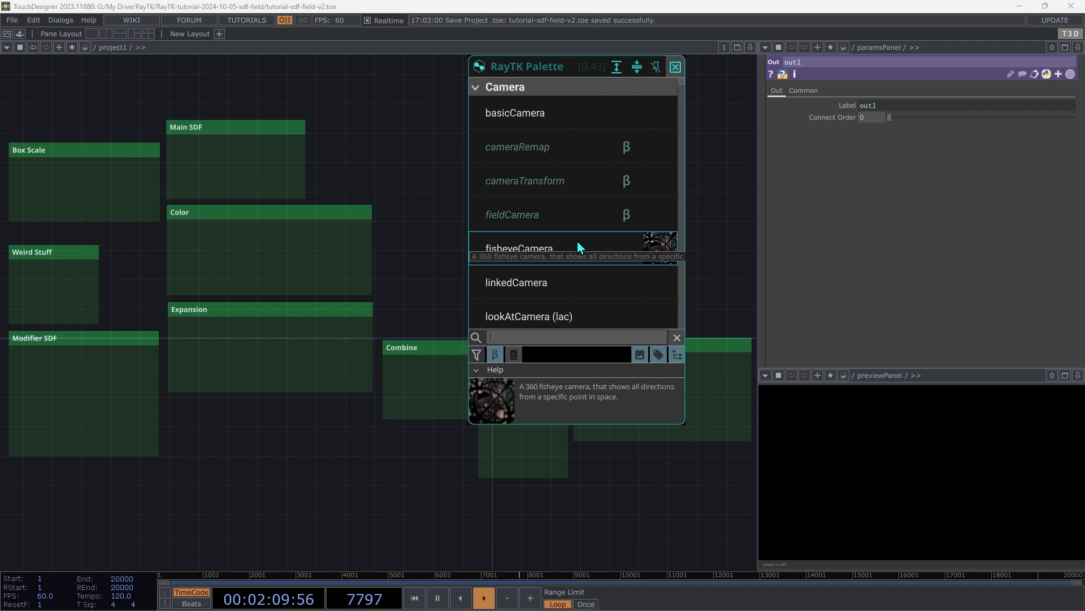
type("raym")
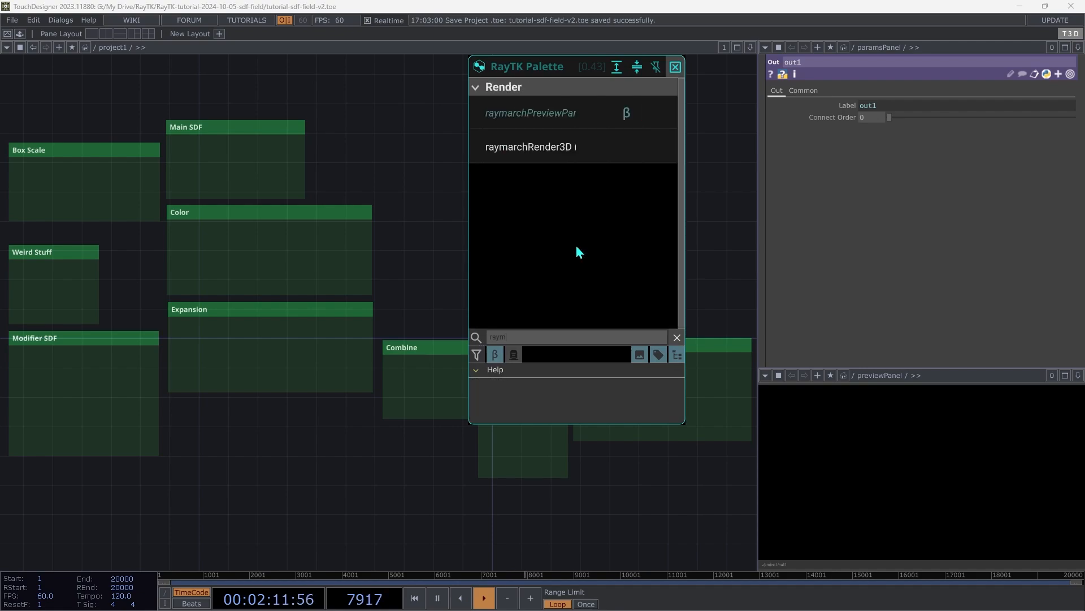
left_click(551, 151)
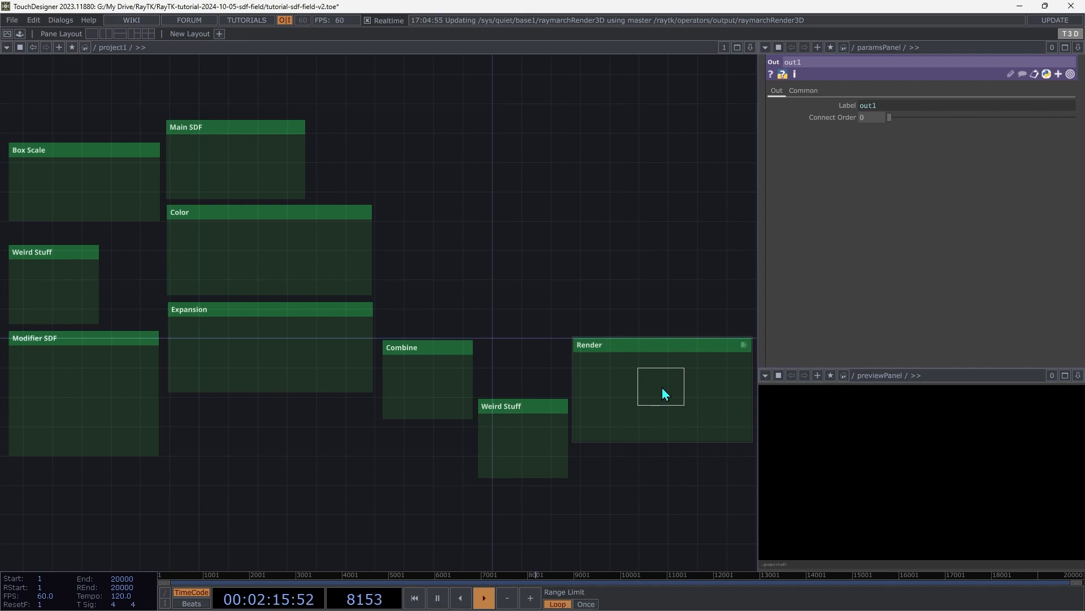
left_click(662, 388)
scroll(735, 395, "up", 2)
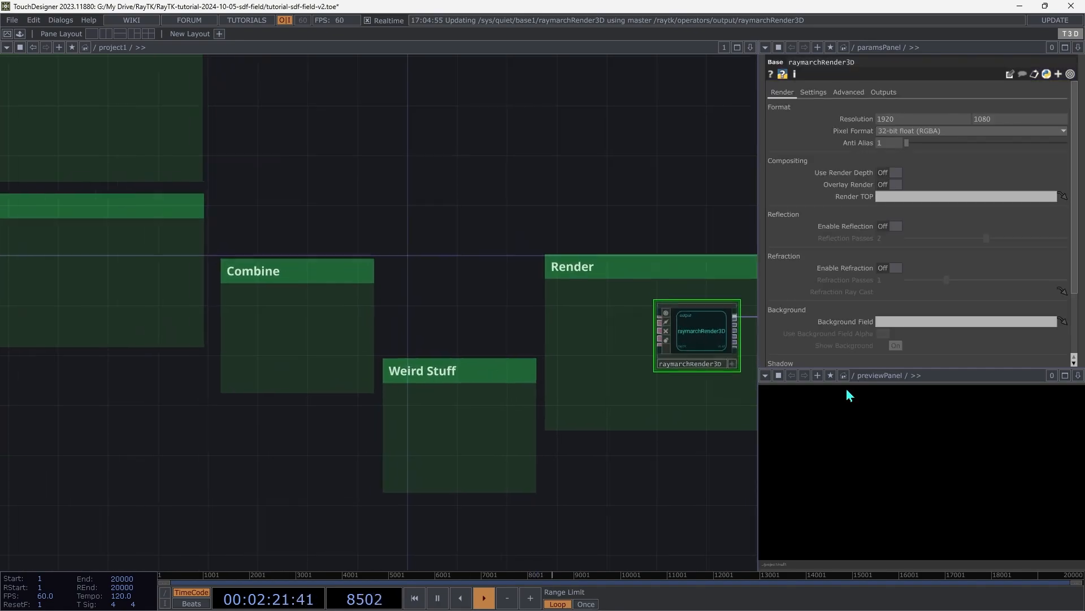
left_click_drag(637, 296, 591, 296)
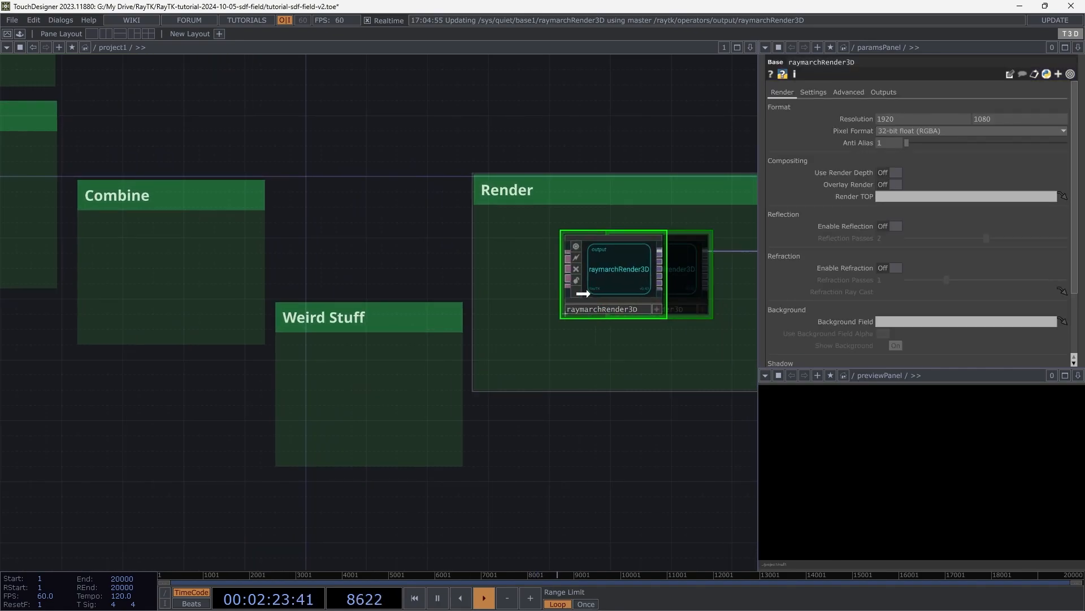
Insert a Null TOP between raymarchRender3D's first output and its downstream connection, and position it just to the right of the renderer
left_click(660, 250)
left_click(703, 303)
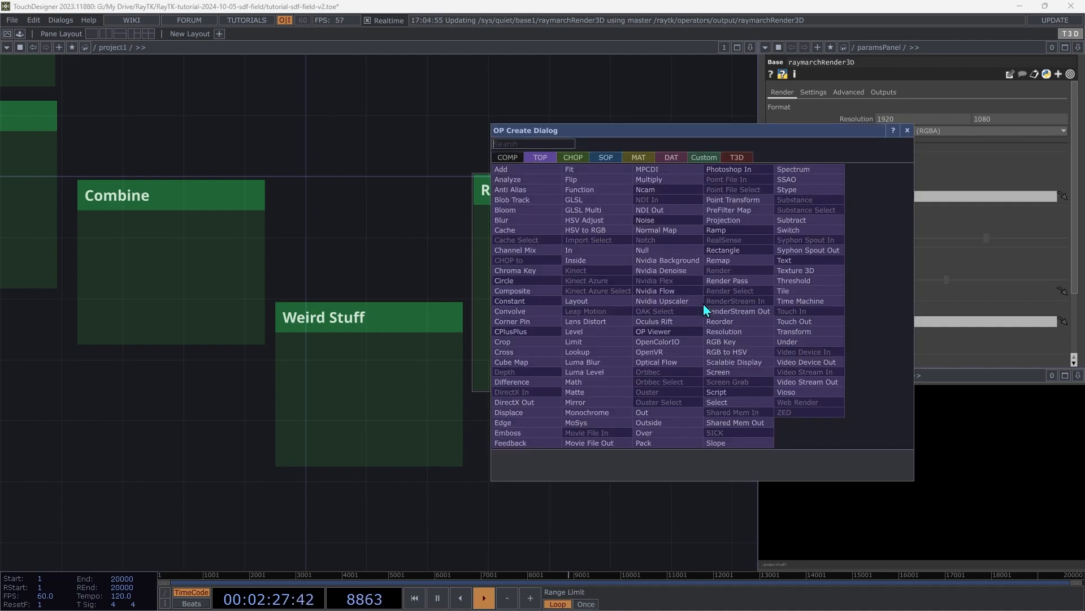
left_click(657, 246)
left_click(700, 360)
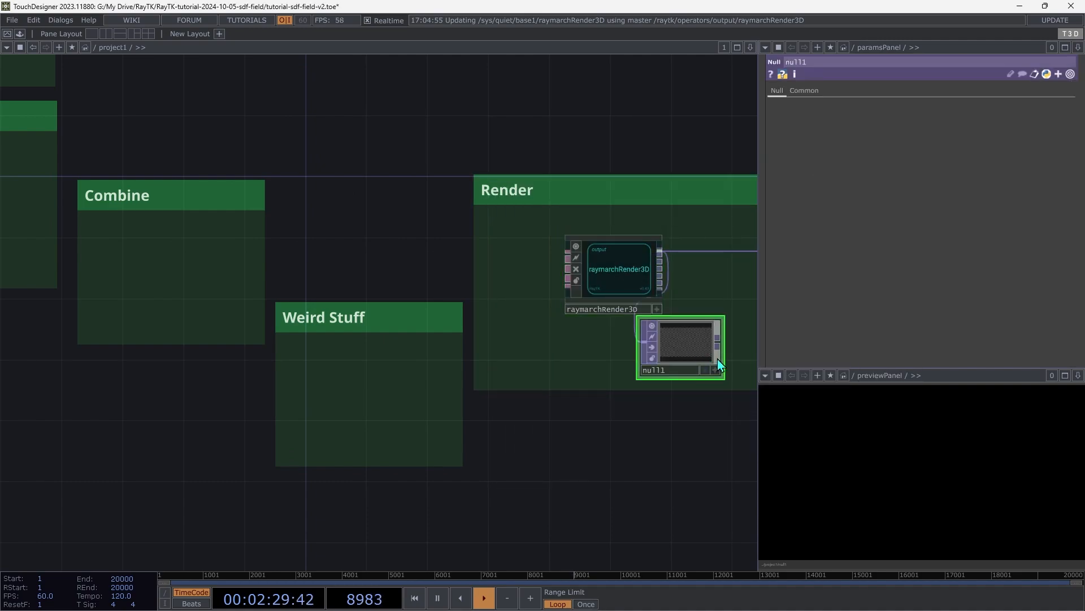
left_click(717, 340)
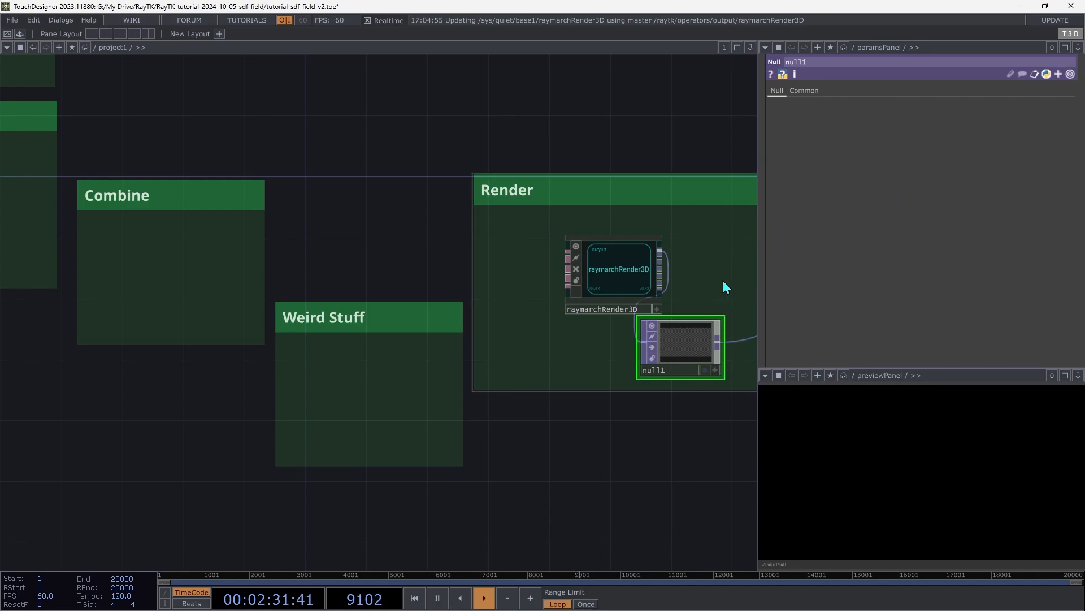
left_click_drag(701, 350, 725, 272)
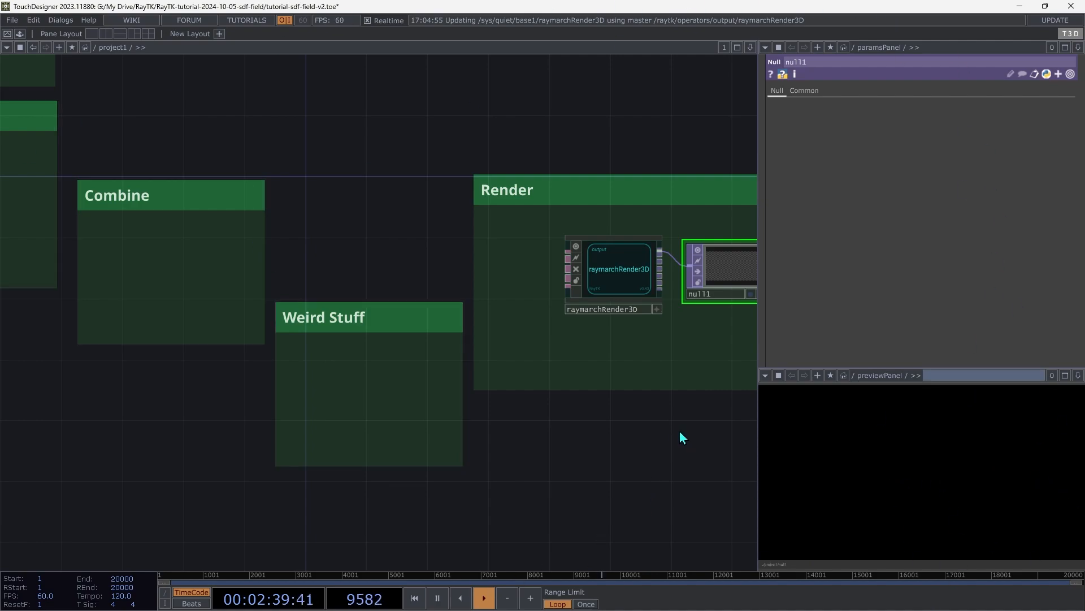
Display the Null TOP's output as the network background and turn that display back off
right_click(715, 263)
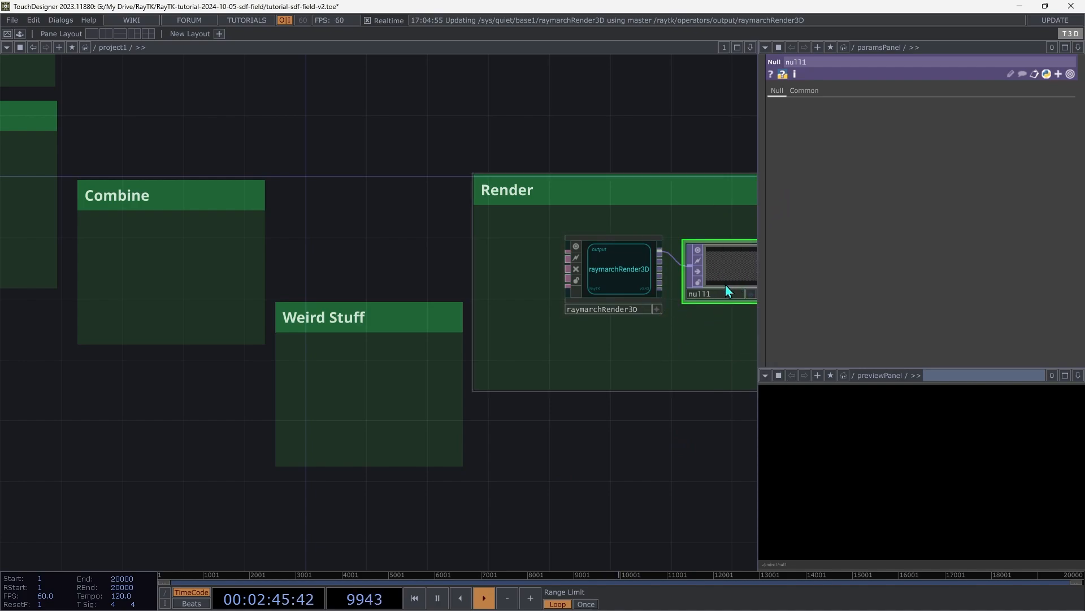
left_click(754, 297)
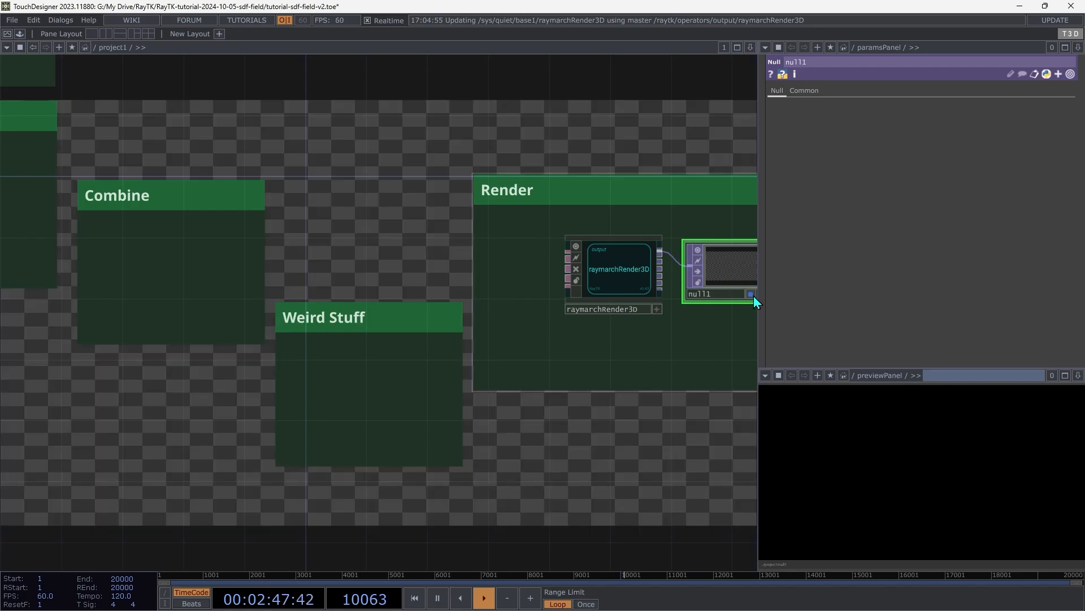
left_click(754, 296)
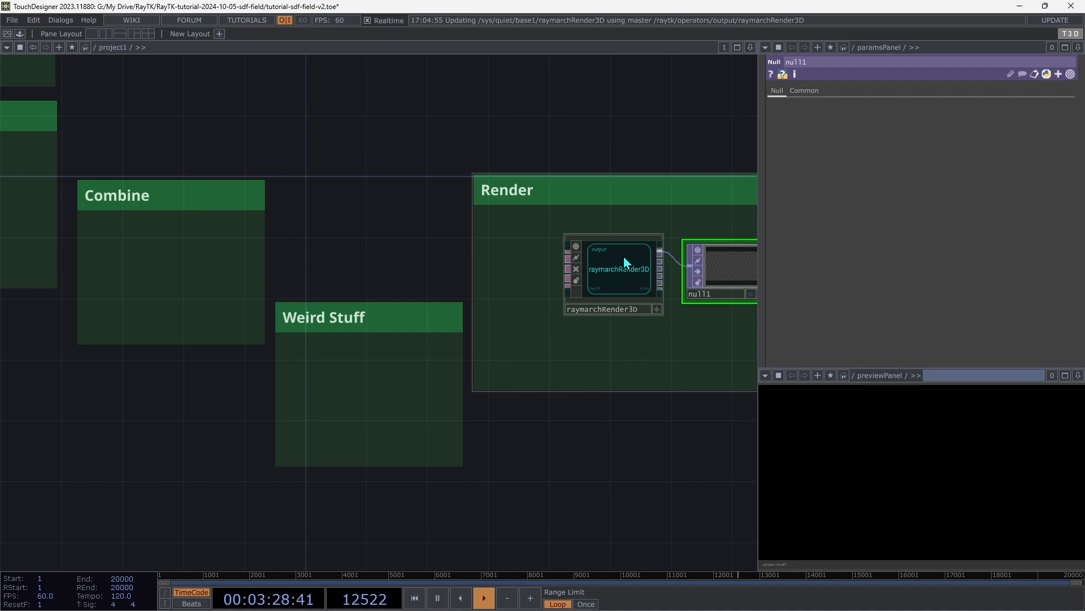
Add a Look At Camera to raymarchRender3D and arrange camera, renderer and Null TOP within the Render box
left_click(623, 256)
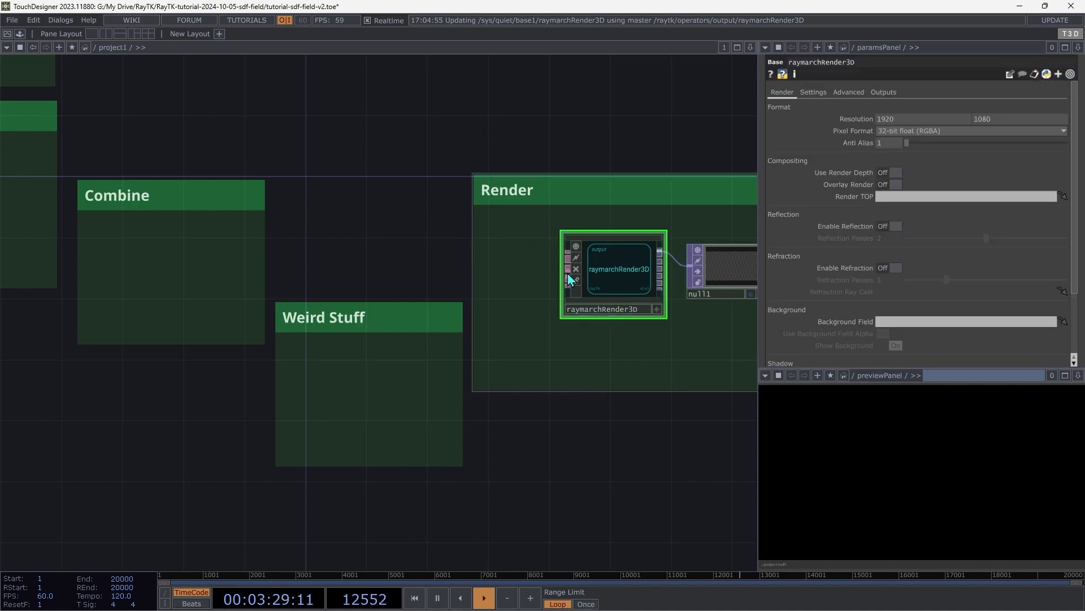
right_click(498, 309)
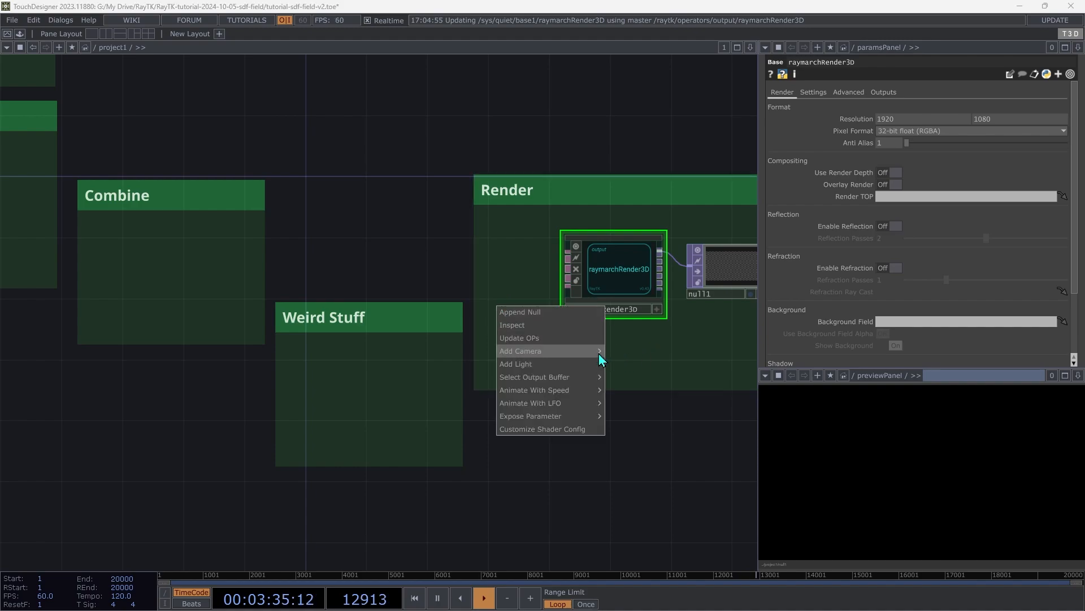
mouse_move(599, 354)
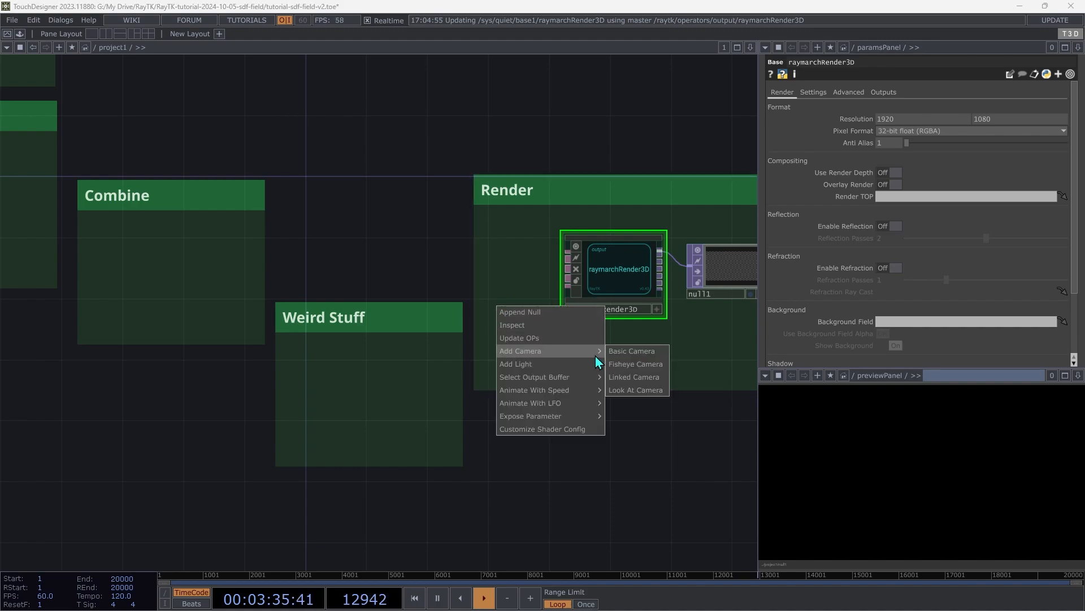
left_click(652, 389)
left_click_drag(417, 383, 536, 351)
left_click_drag(608, 264, 638, 233)
left_click_drag(725, 273, 734, 259)
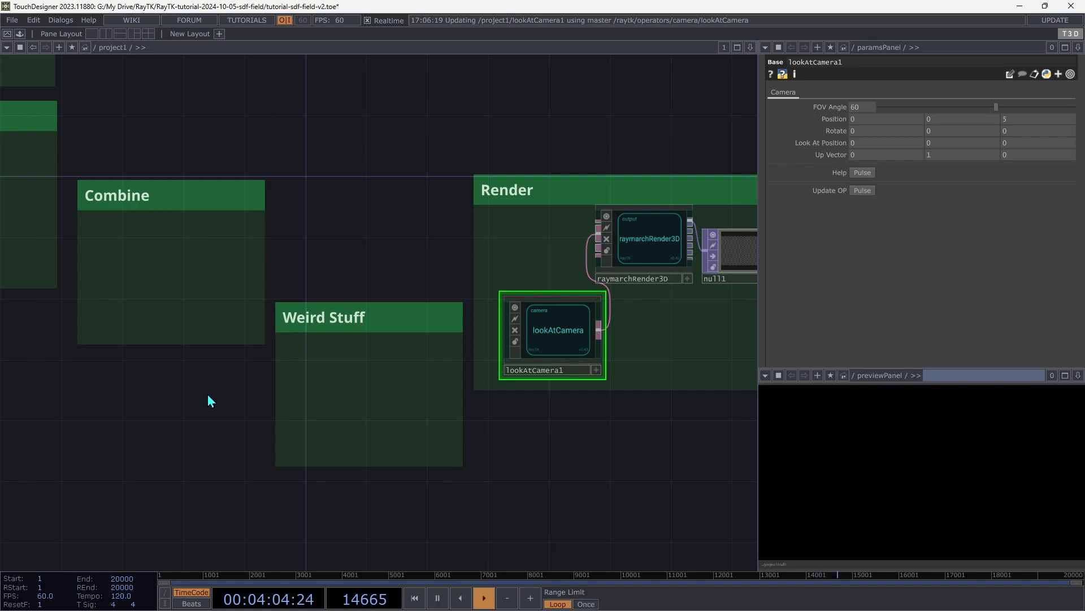
Add a boxFrameSdf operator from the RayTK palette below the Combine box and connect it to raymarchRender3D's first input
key("ctrl+b")
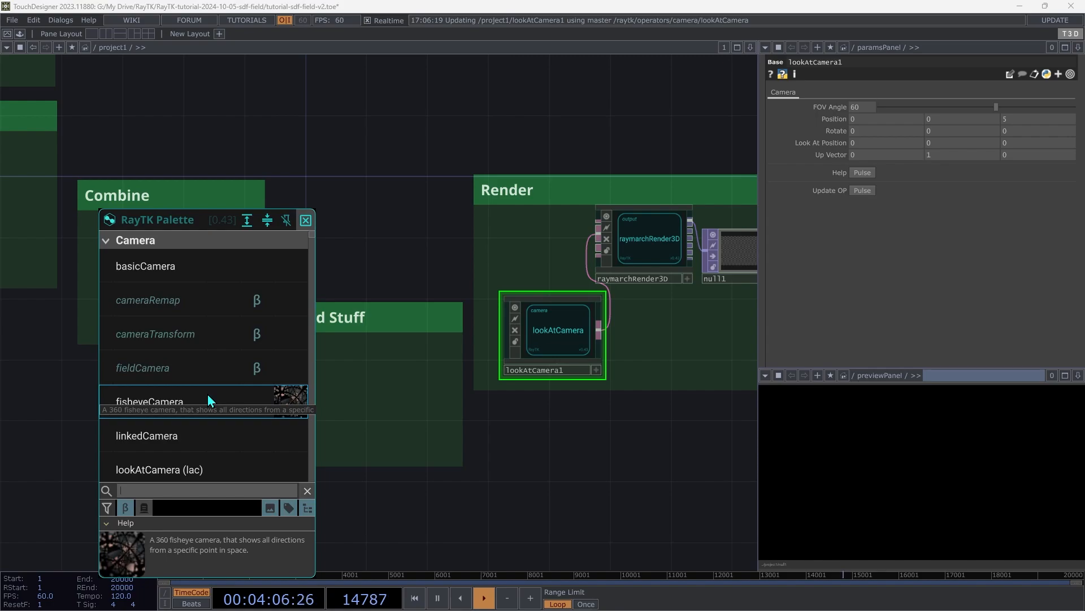
type("box")
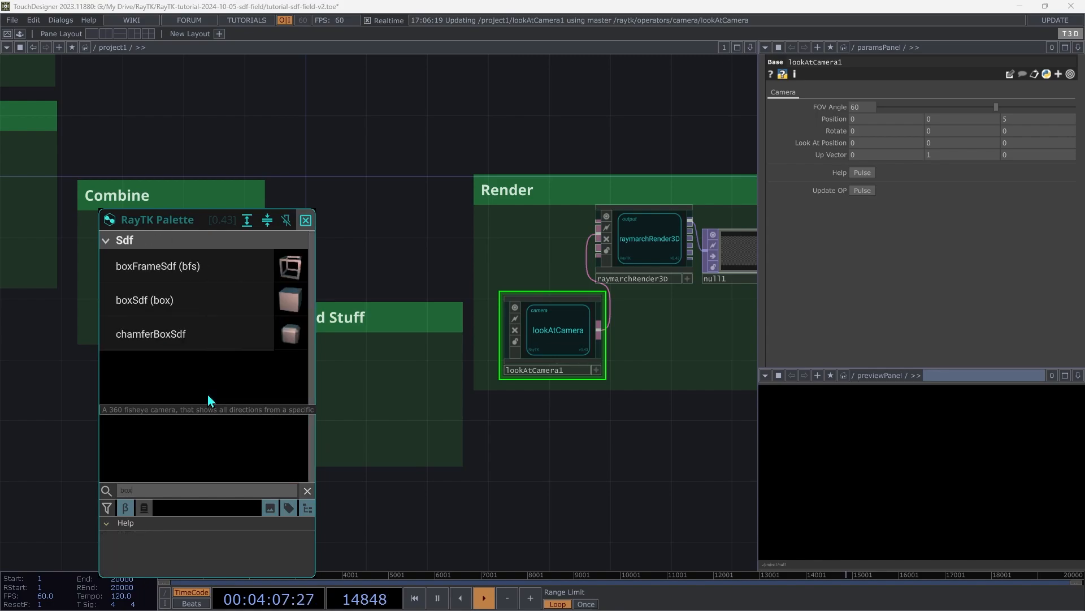
left_click(175, 268)
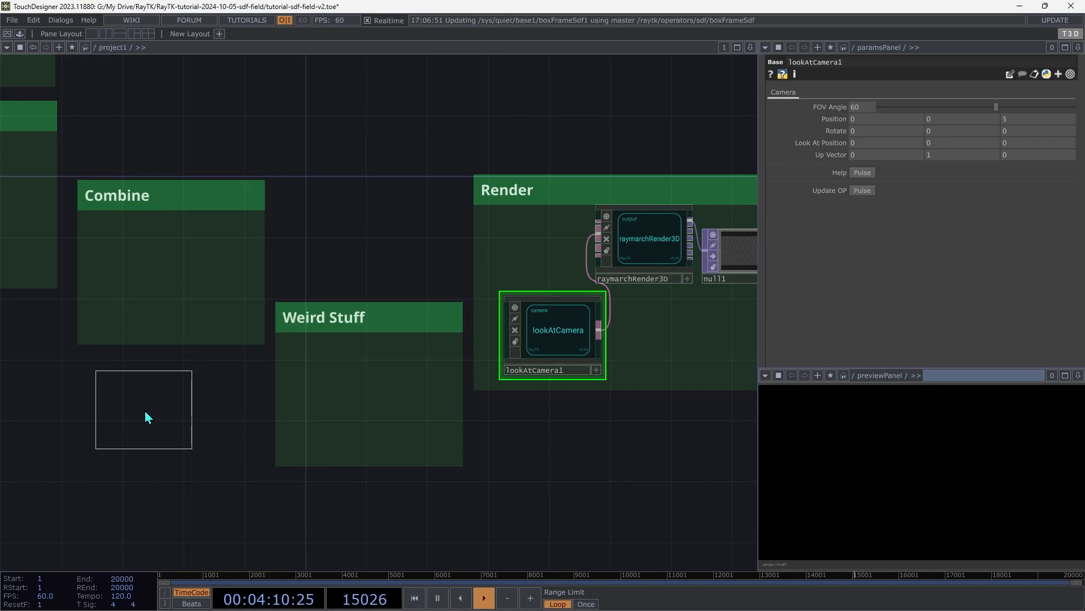
left_click(144, 431)
left_click_drag(188, 406, 599, 224)
Move the boxFrameSdf operator into the Box Scale box
scroll(591, 470, "down", 5)
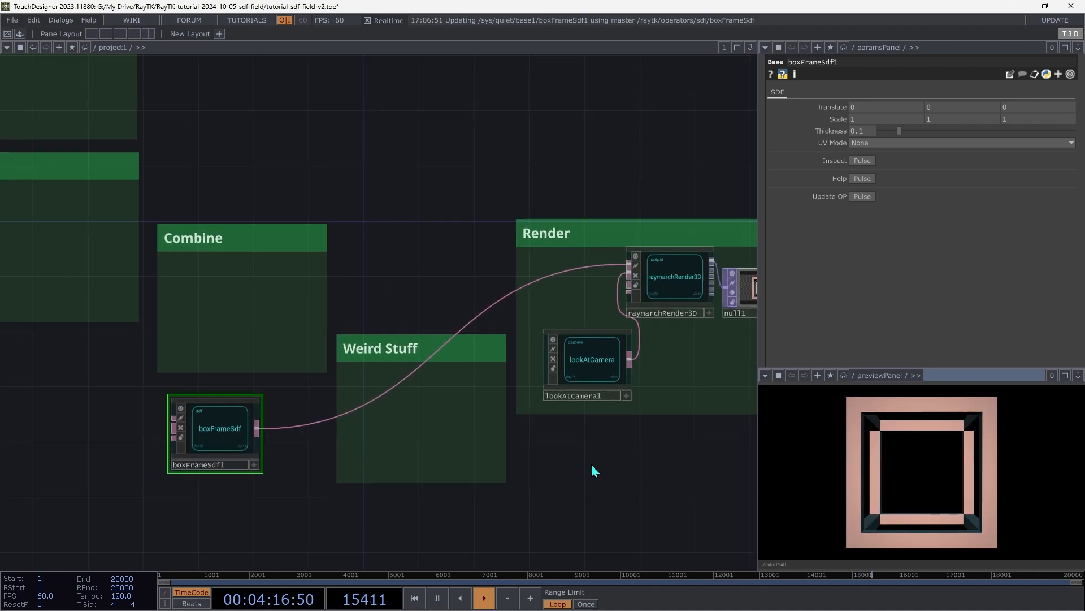
left_click_drag(415, 450, 64, 192)
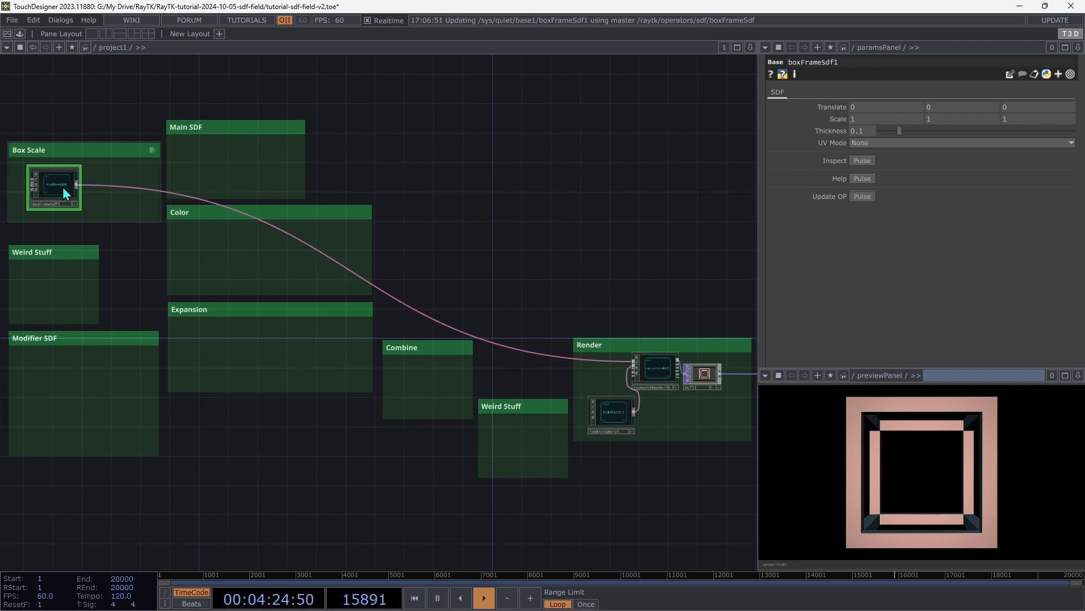
Add a modulo3D operator from the RayTK palette in the Box Scale box, inserted on boxFrameSdf's connection to the renderer
scroll(64, 193, "up", 4)
scroll(63, 188, "up", 2)
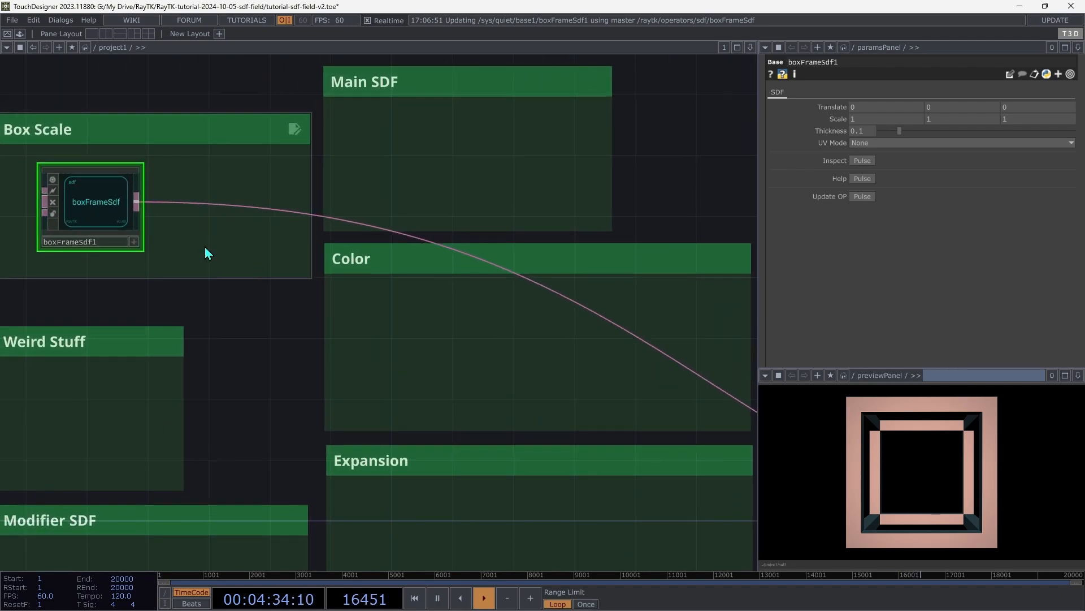
key("alt+r")
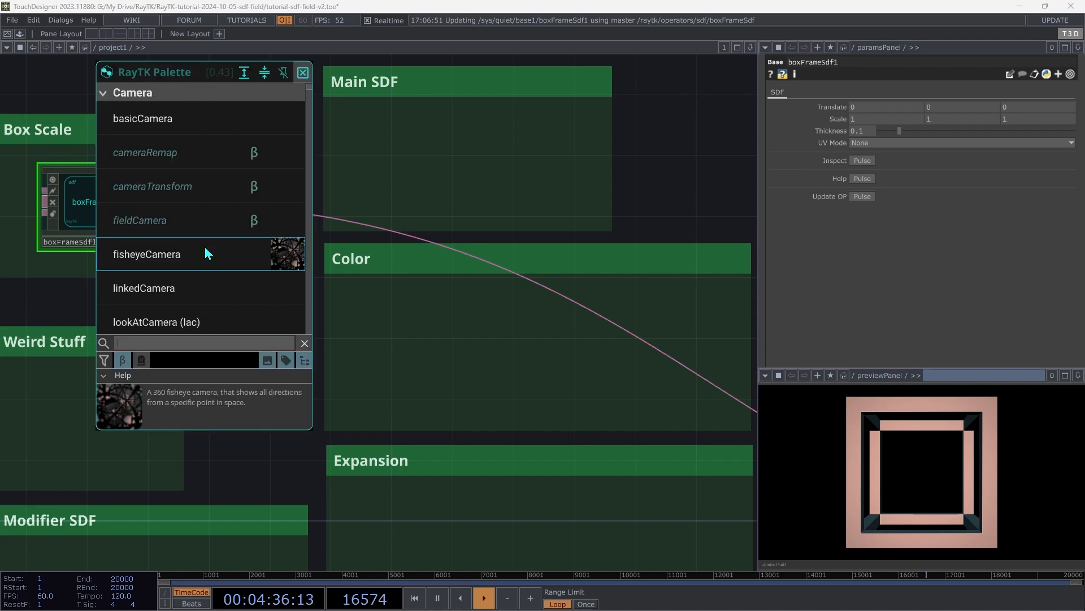
type("modulo3")
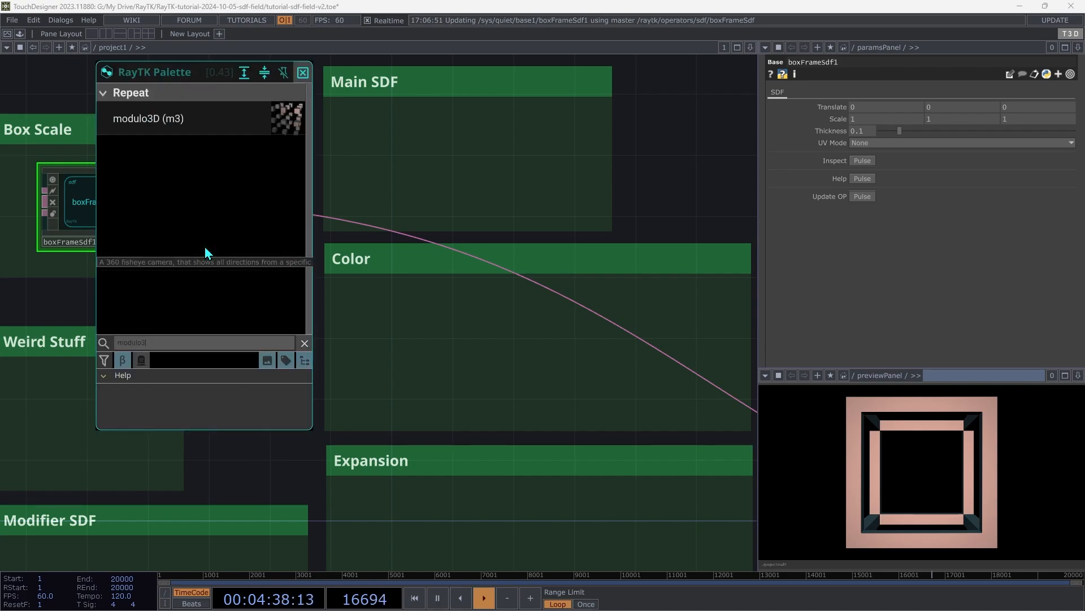
left_click(172, 122)
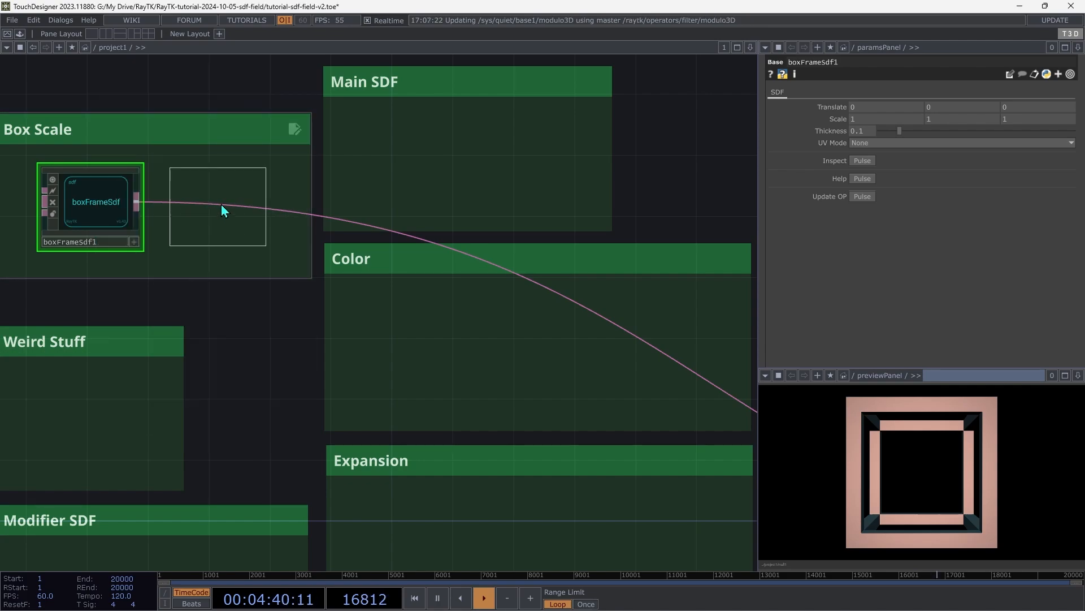
left_click(226, 209)
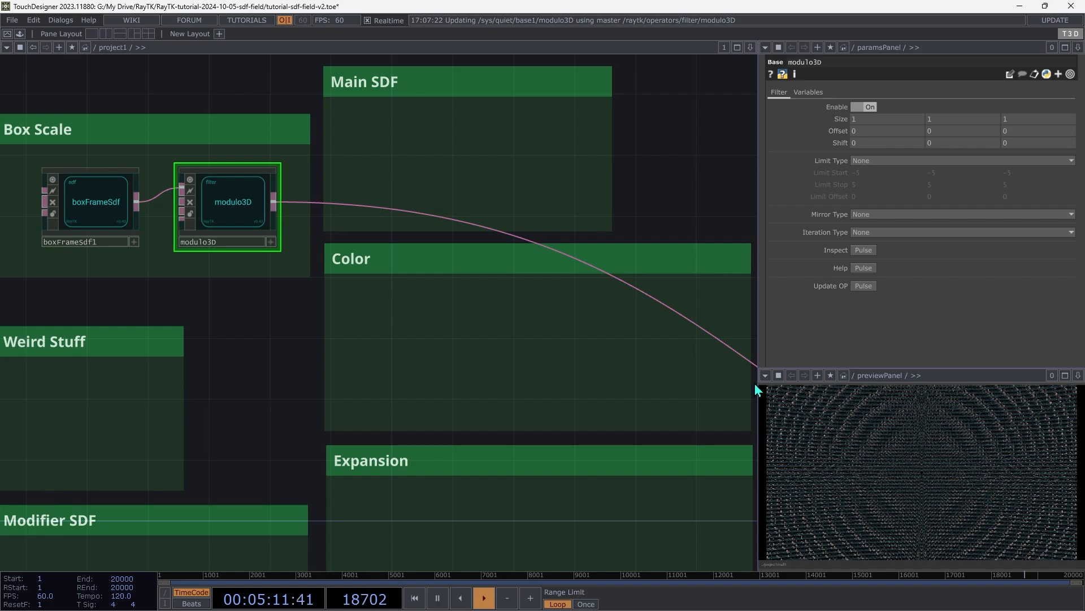
Set boxFrameSdf1's Scale to 0.4 on all three axes and its Thickness to 0.05
left_click(84, 211)
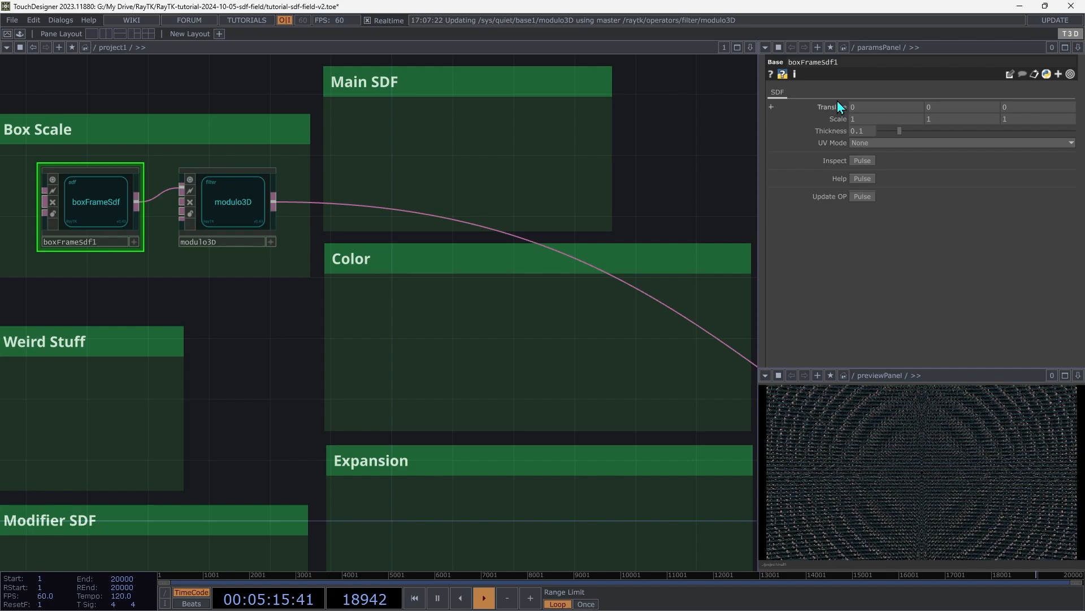
left_click_drag(840, 118, 834, 101)
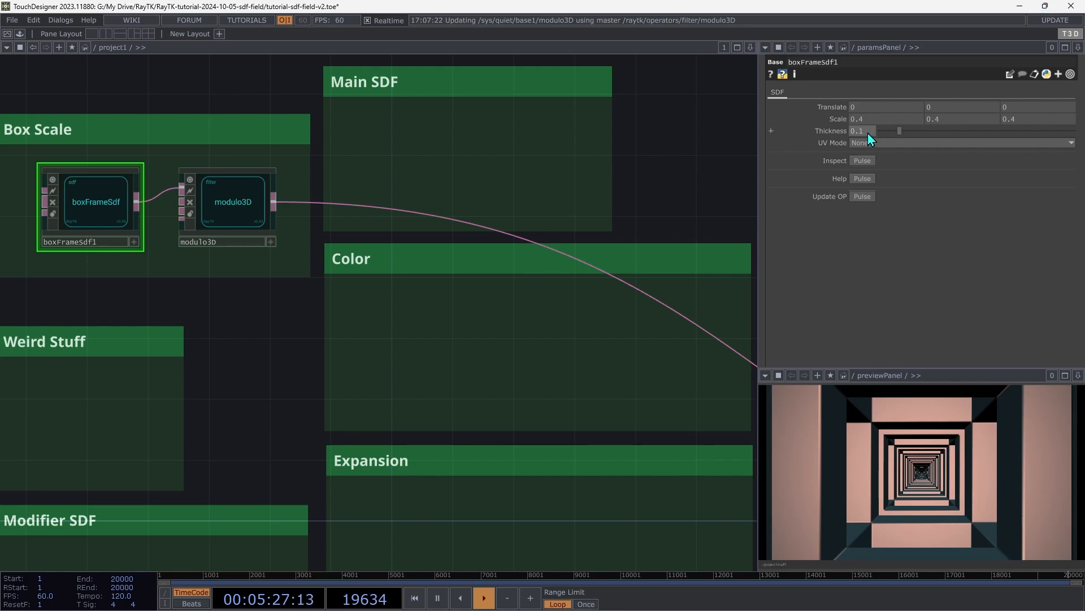
left_click_drag(867, 133, 861, 111)
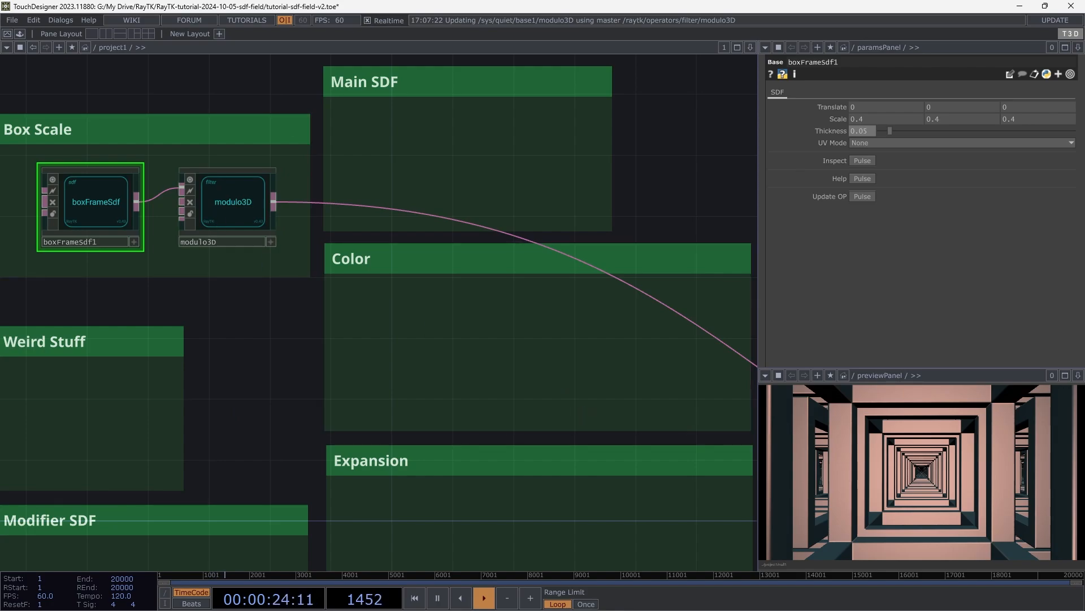
Set the lookAtCamera's Position to 2 in X and 3 in Y, and its FOV Angle to 100
left_click_drag(611, 516, 170, 299)
left_click_drag(741, 419, 568, 333)
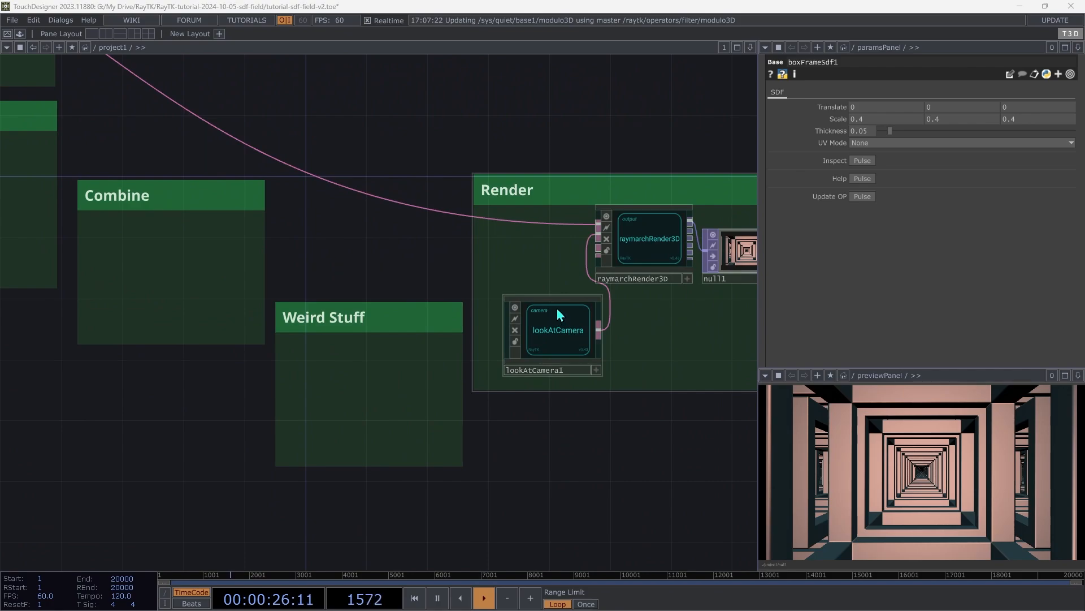
left_click(558, 315)
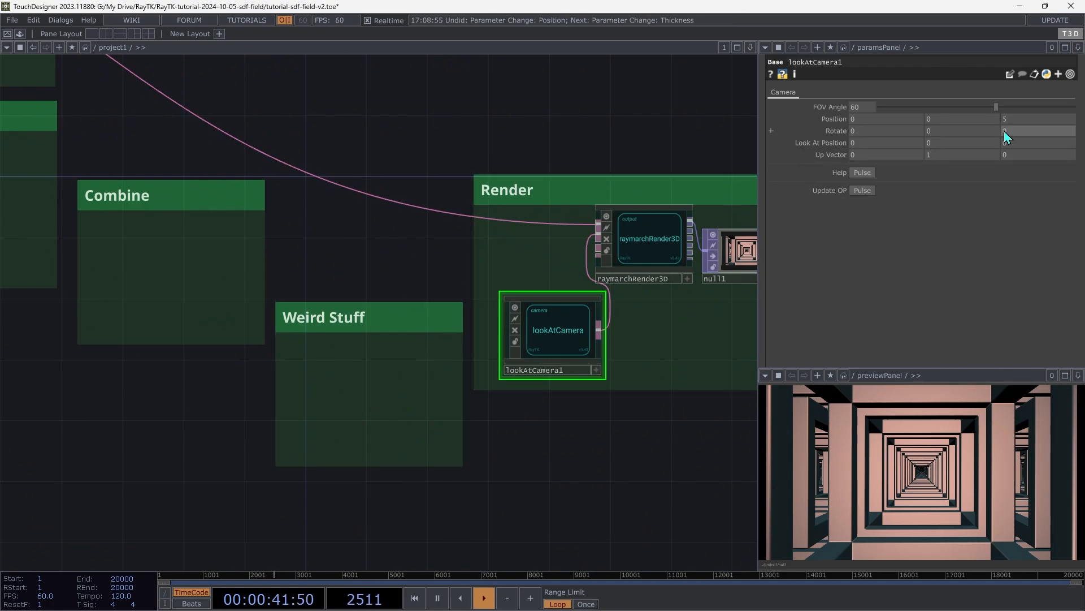
middle_click_drag(942, 119, 956, 100)
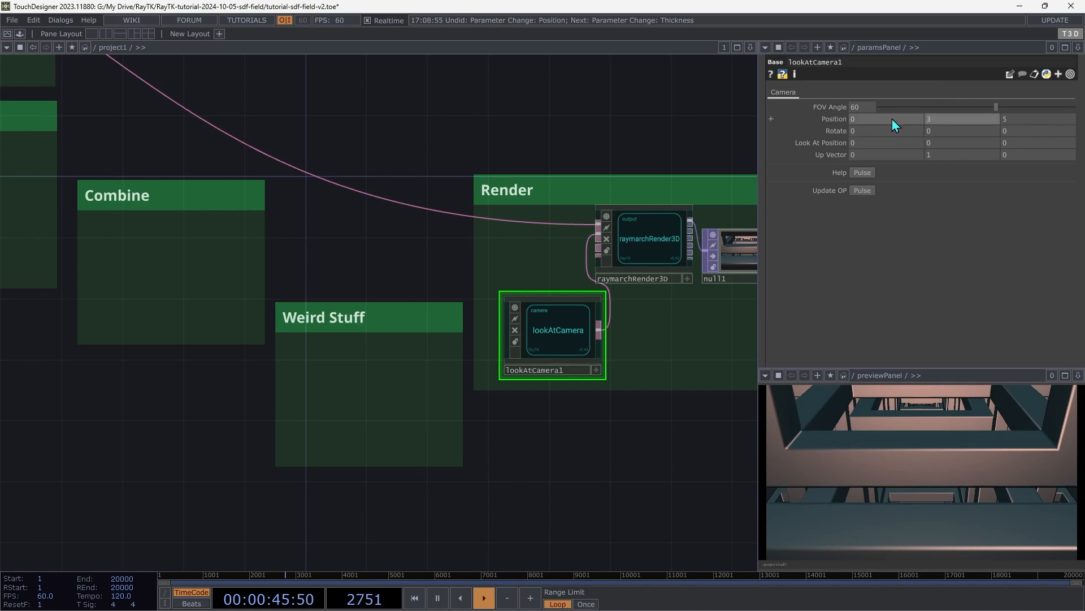
middle_click_drag(880, 116, 882, 102)
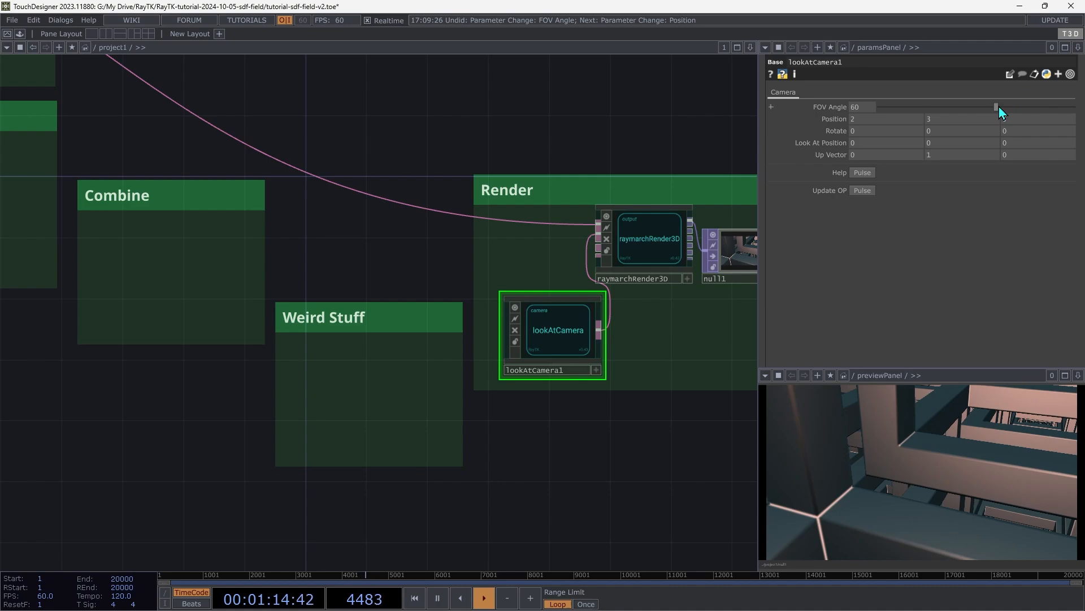
left_click_drag(999, 107, 1074, 107)
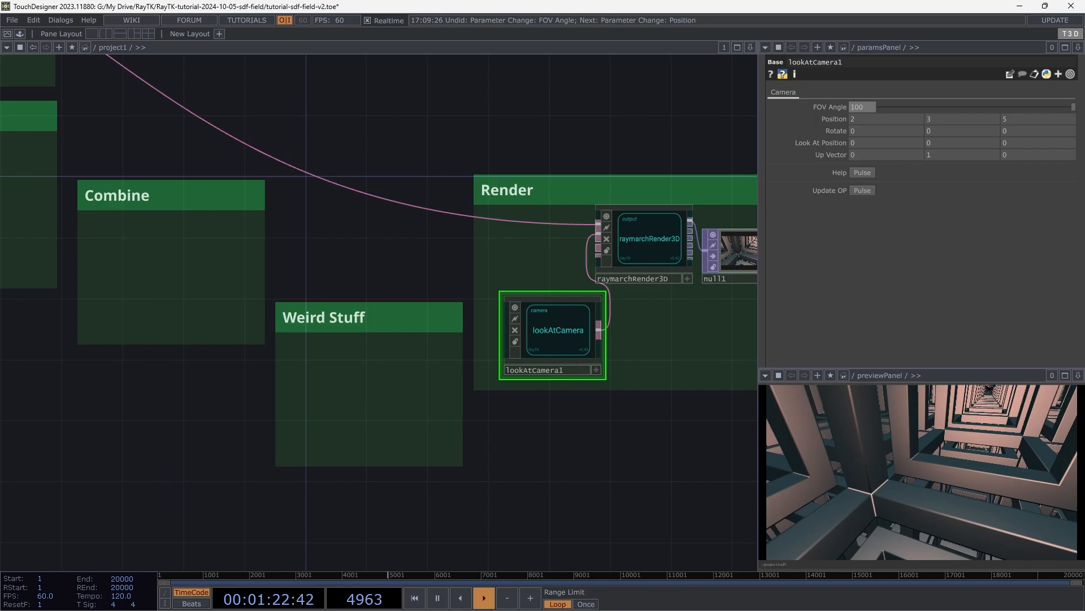
Set modulo3D's Limit Type to Both with Limit Start -2 and Limit Stop 2 on all axes, and save the project
left_click_drag(395, 68, 534, 128)
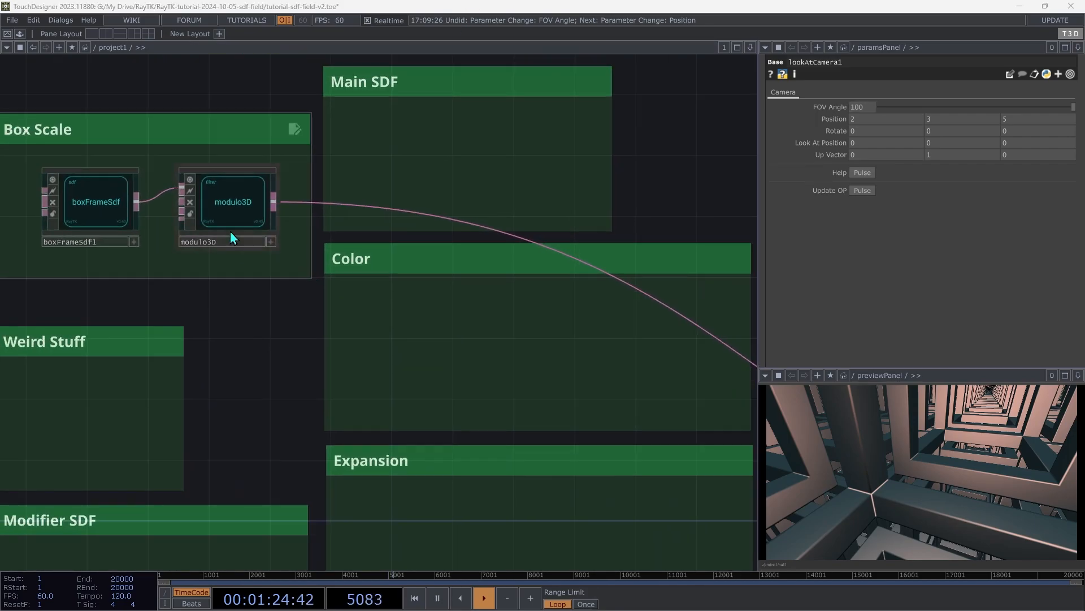
left_click(225, 225)
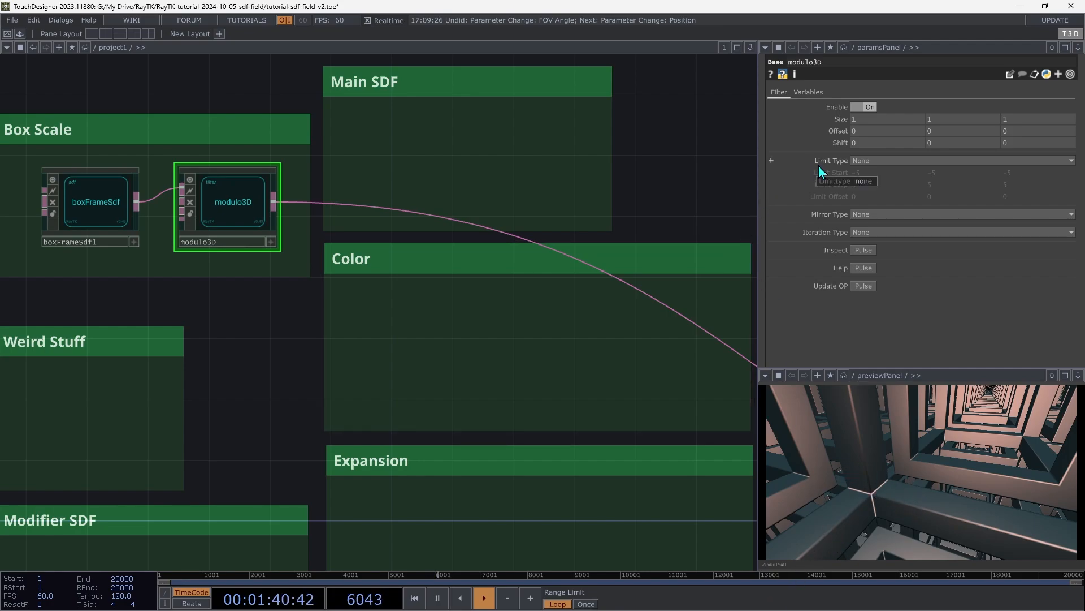
left_click(855, 163)
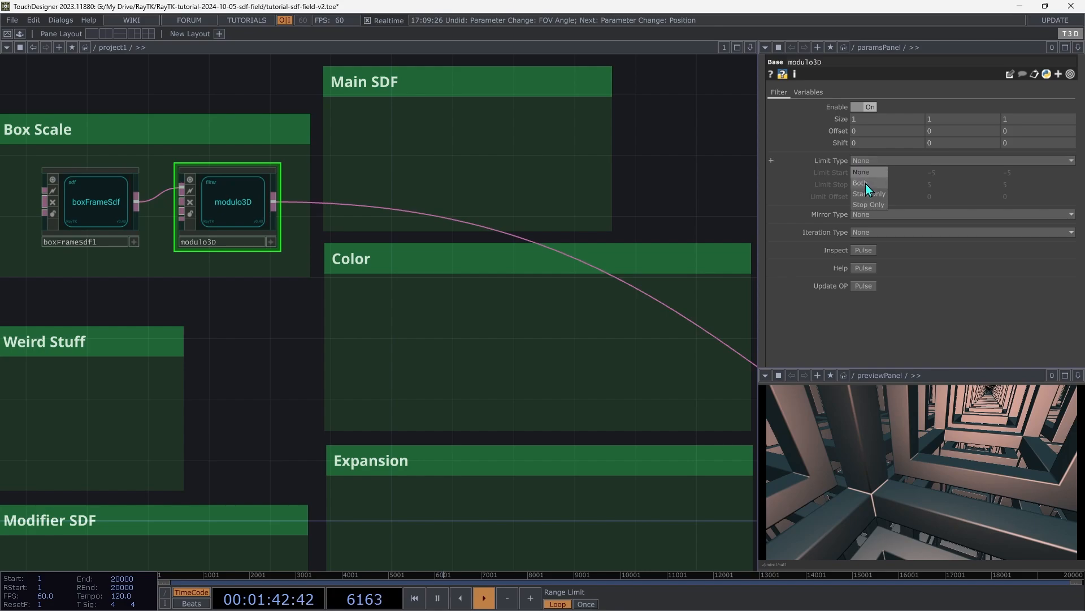
left_click(874, 184)
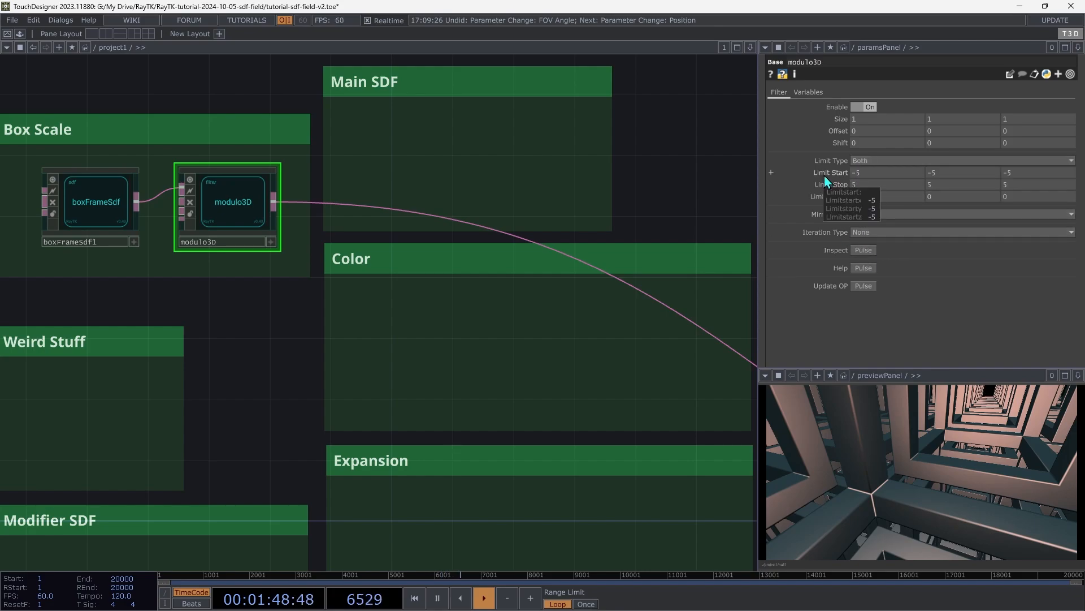
middle_click_drag(821, 174, 824, 152)
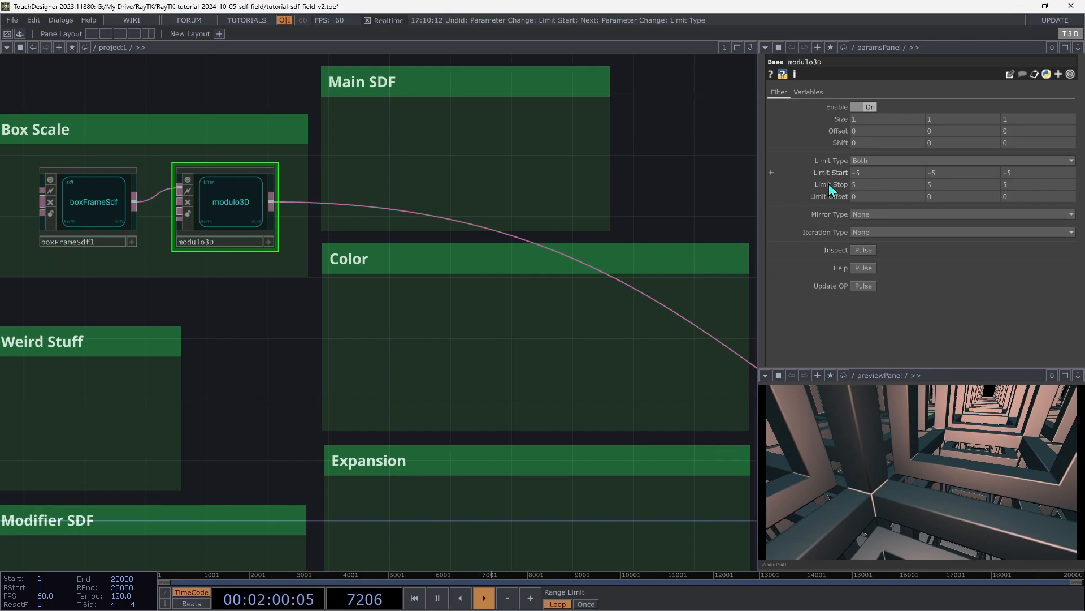
mouse_move(835, 174)
middle_mouse_down()
mouse_move(857, 169)
mouse_move(838, 151)
middle_mouse_up()
mouse_move(839, 189)
middle_mouse_down()
mouse_move(837, 174)
mouse_move(824, 175)
middle_mouse_up()
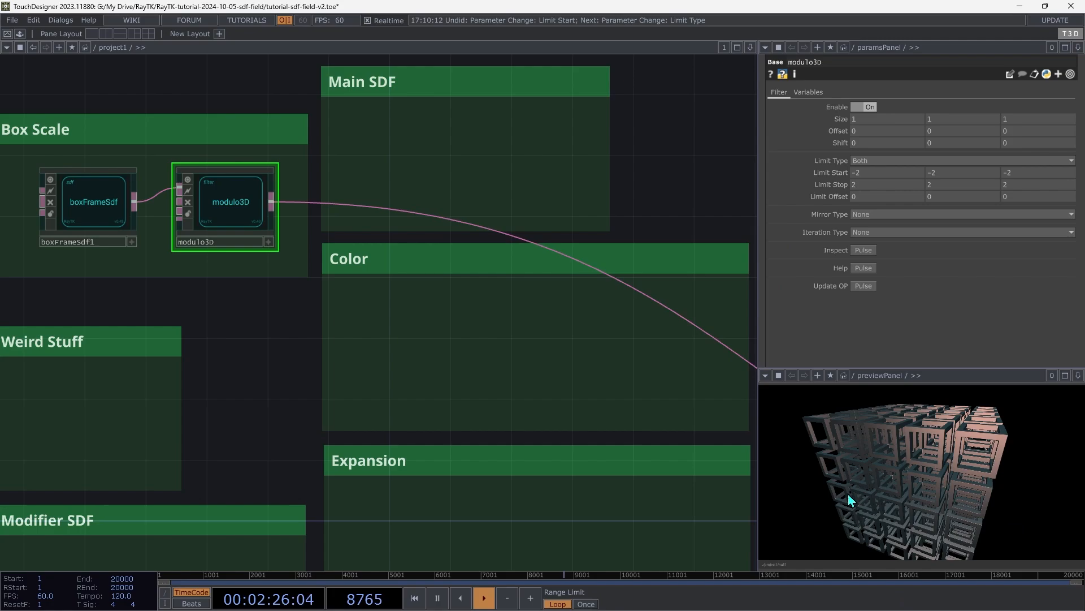
key("ctrl+s")
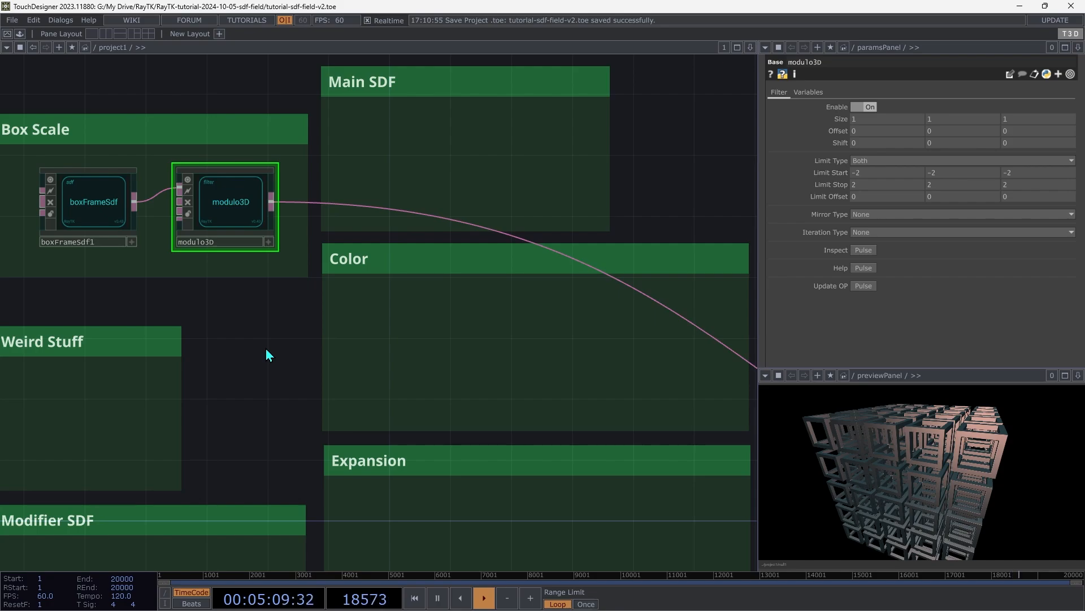
Add a torusSdf operator from the RayTK palette inside the Modifier SDF box
scroll(266, 355, "down", 10)
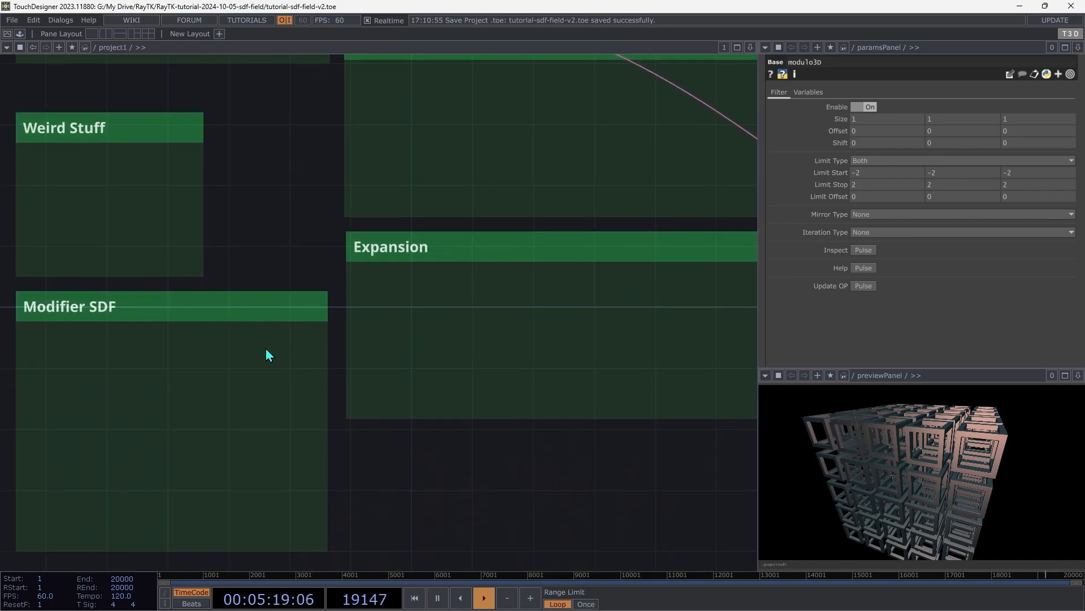
key("alt+r")
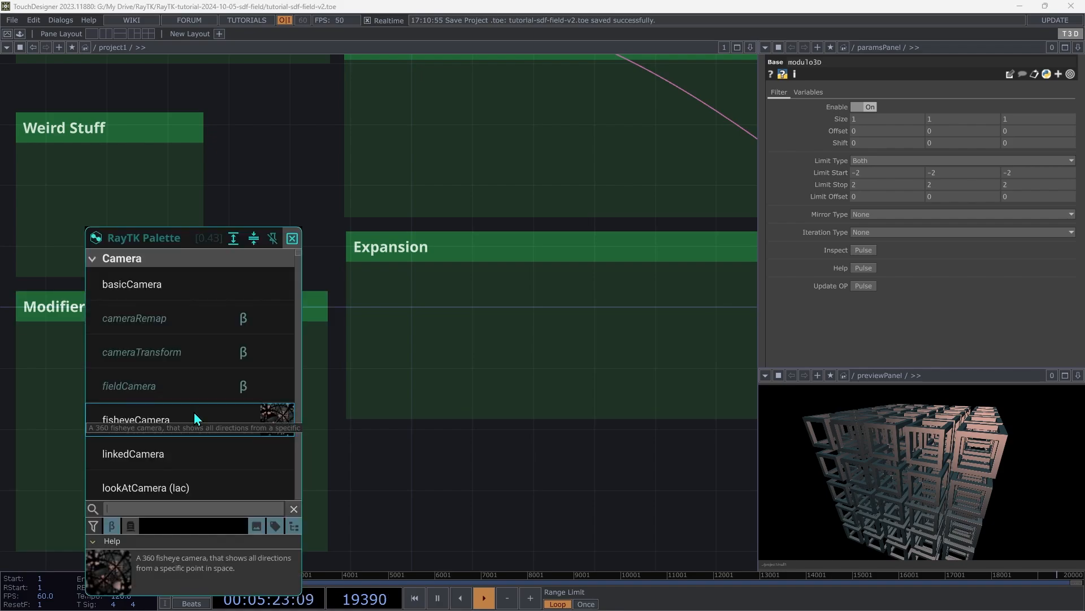
type("toru")
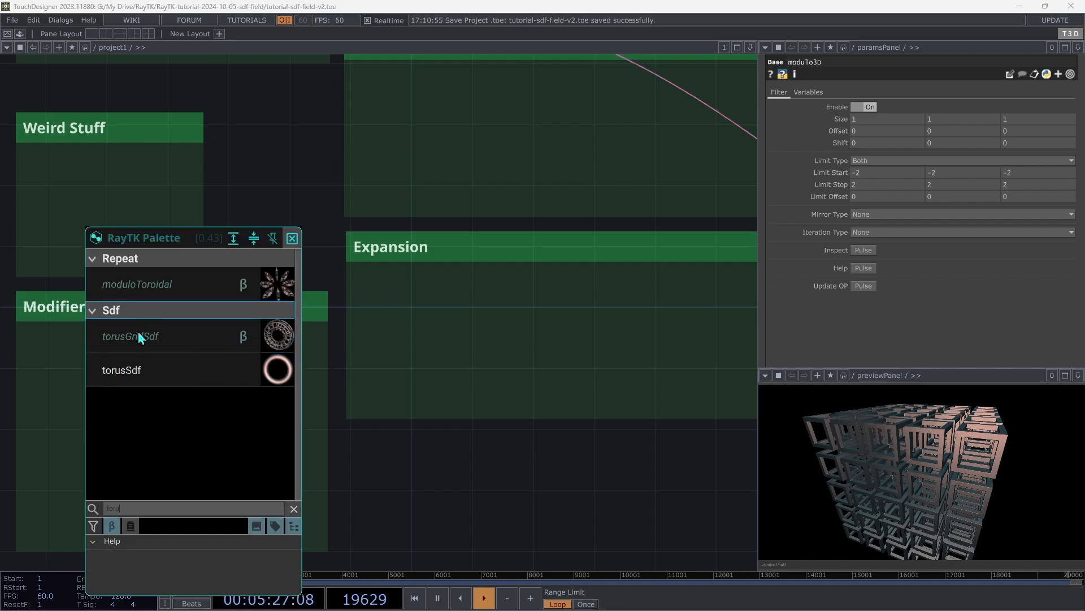
left_click(136, 371)
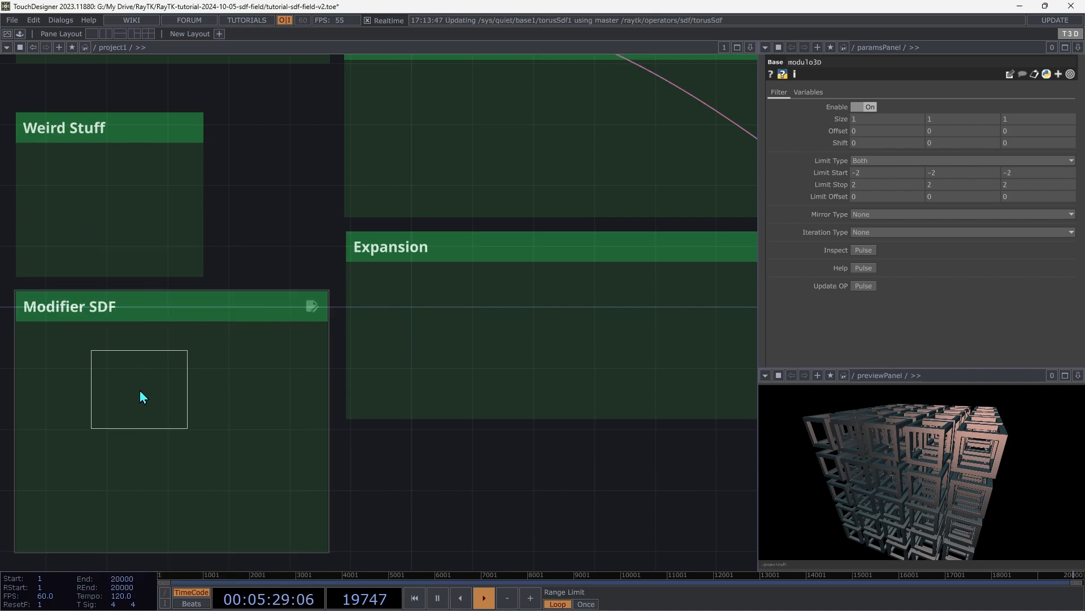
left_click(140, 390)
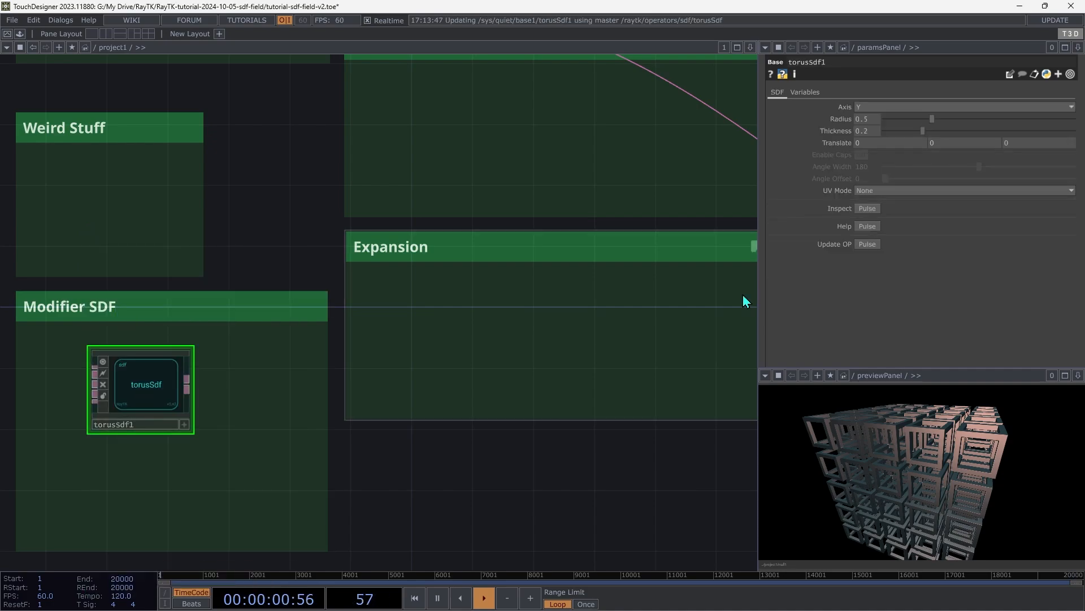
Set the torusSdf's Radius to 2 and Thickness to 0.5, and shift it toward the left edge of the Modifier SDF box
left_click(875, 120)
type("2")
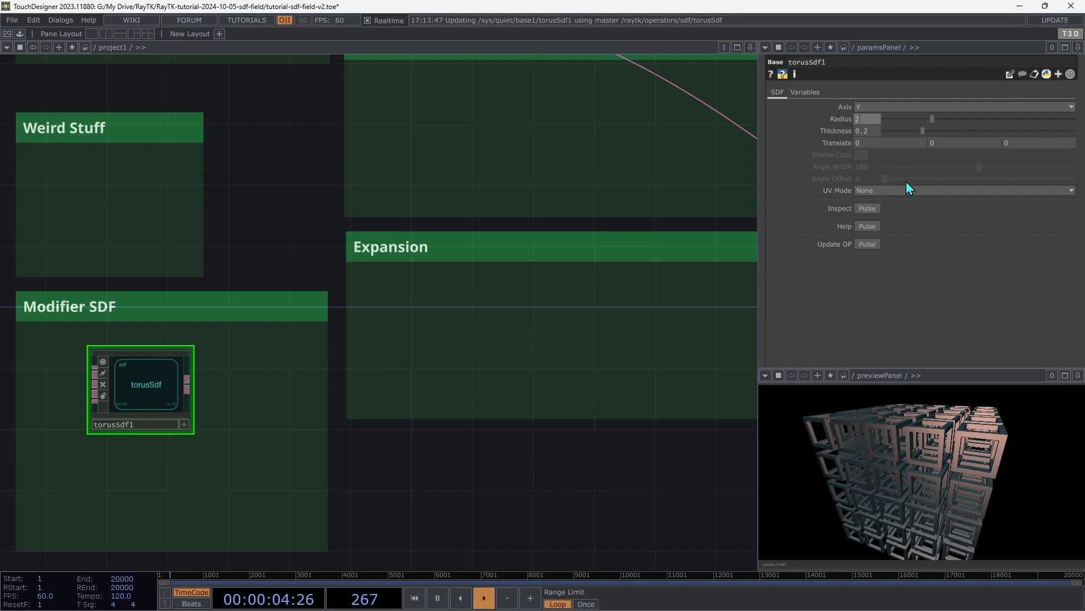
key("Tab")
type("0")
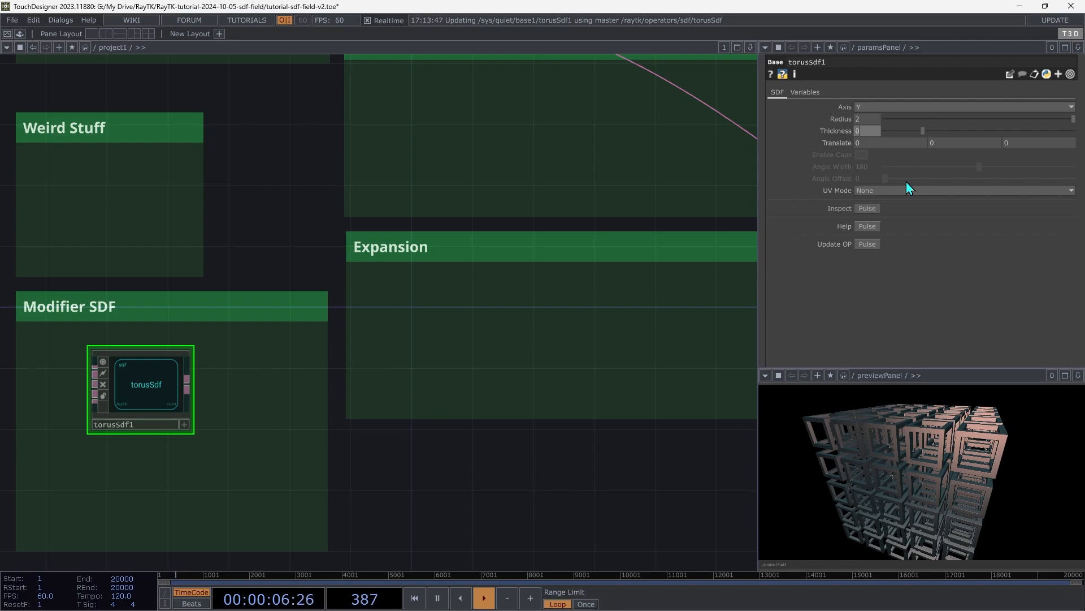
type(".5")
key("Tab")
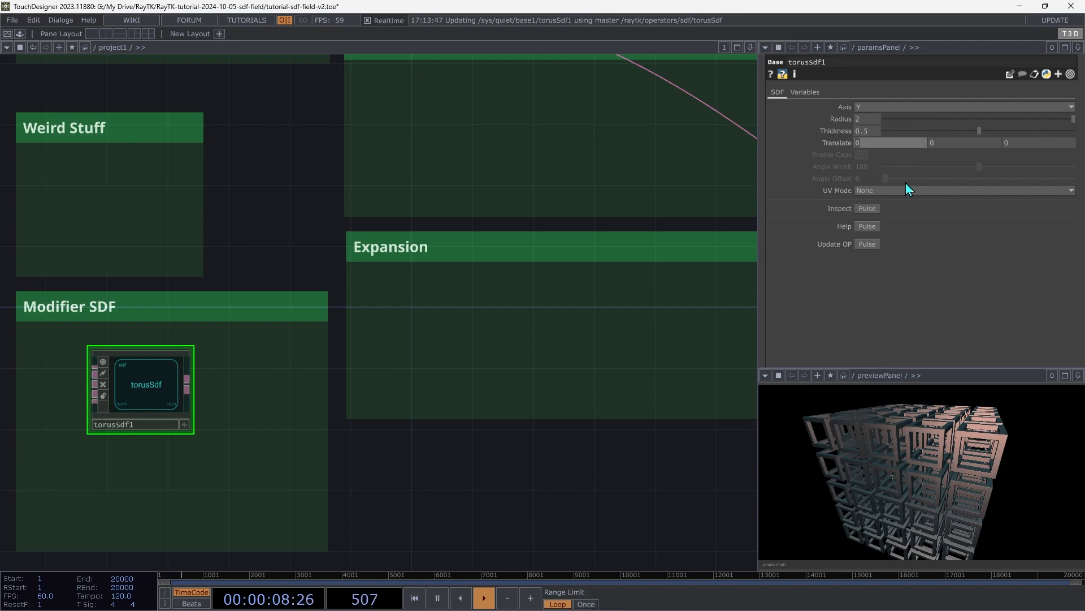
left_click_drag(124, 386, 63, 383)
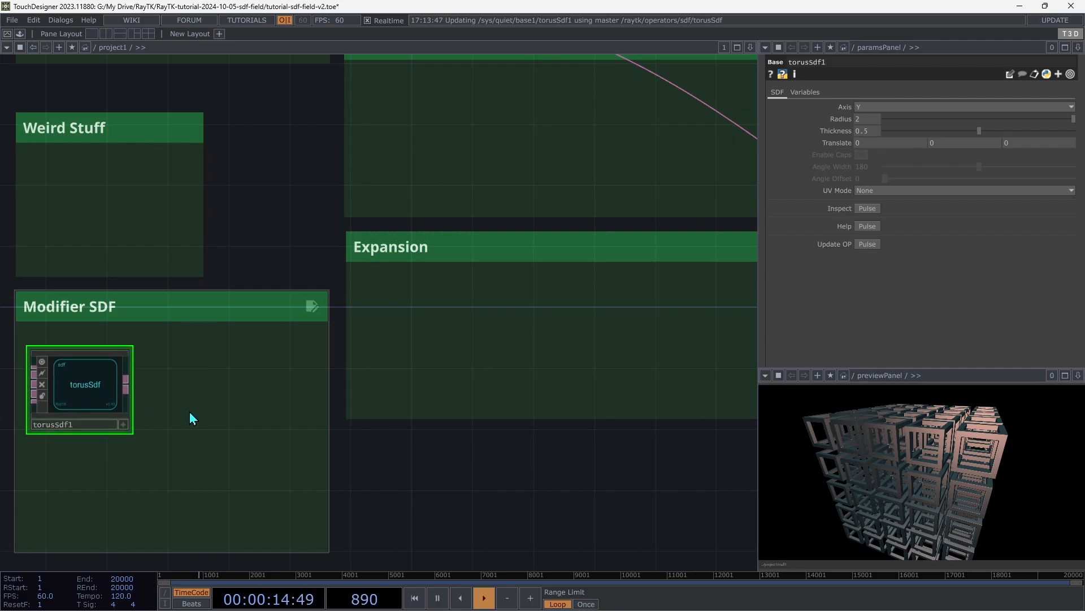
Add a rotate operator beside torusSdf in the Modifier SDF box and connect torusSdf's output to its first input
key("alt+r")
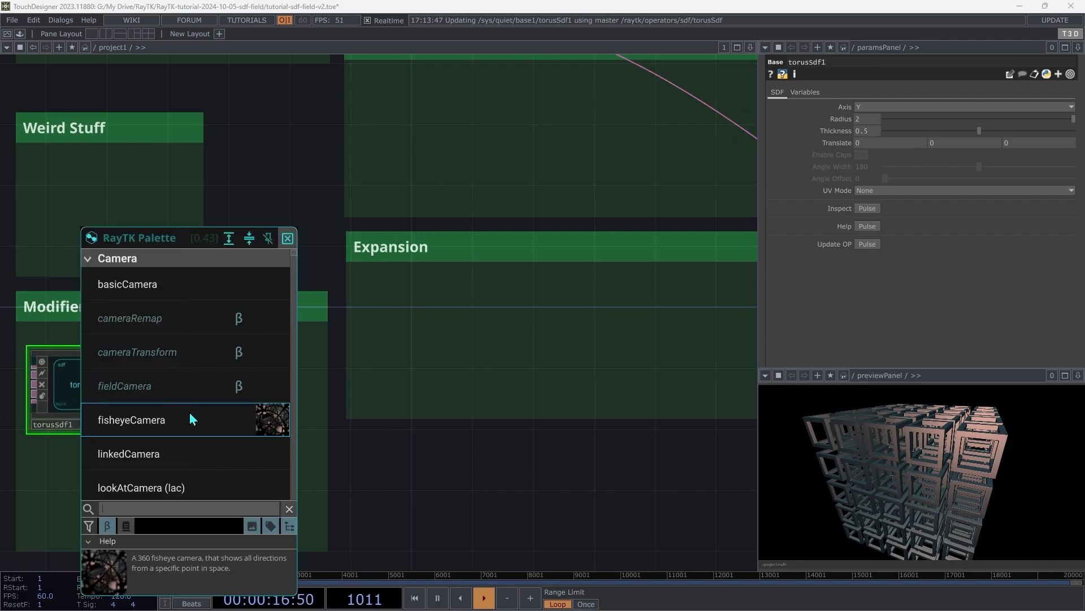
type("rot")
left_click(158, 412)
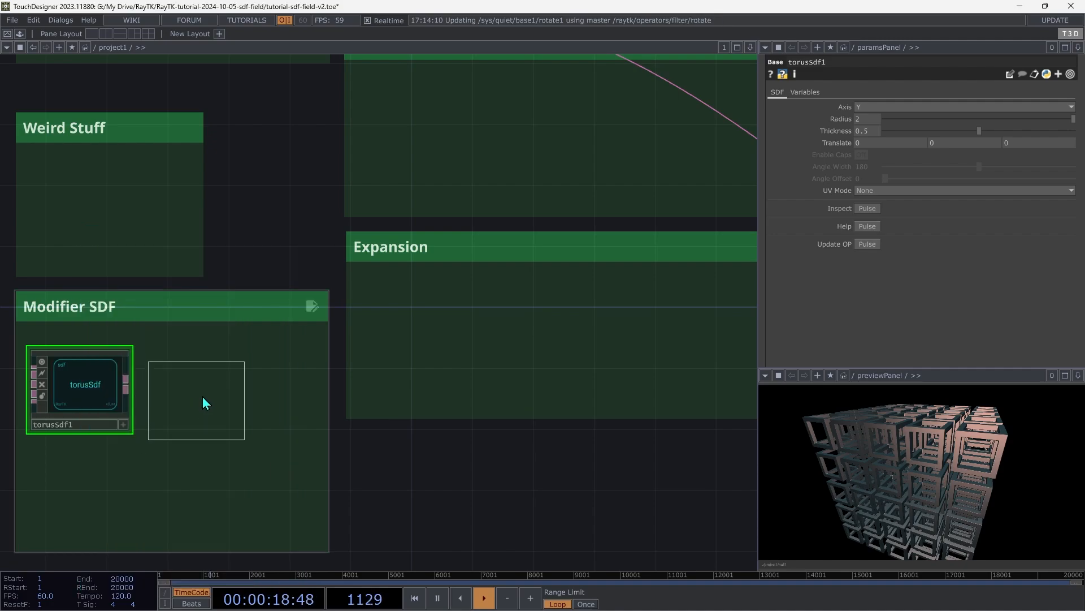
left_click(188, 376)
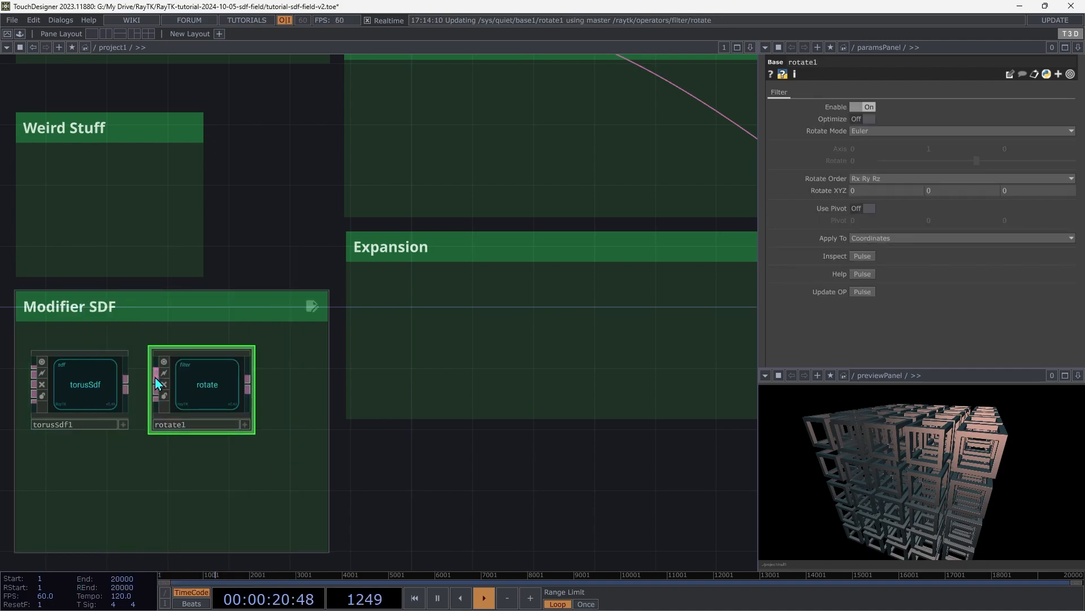
left_click_drag(156, 377, 126, 384)
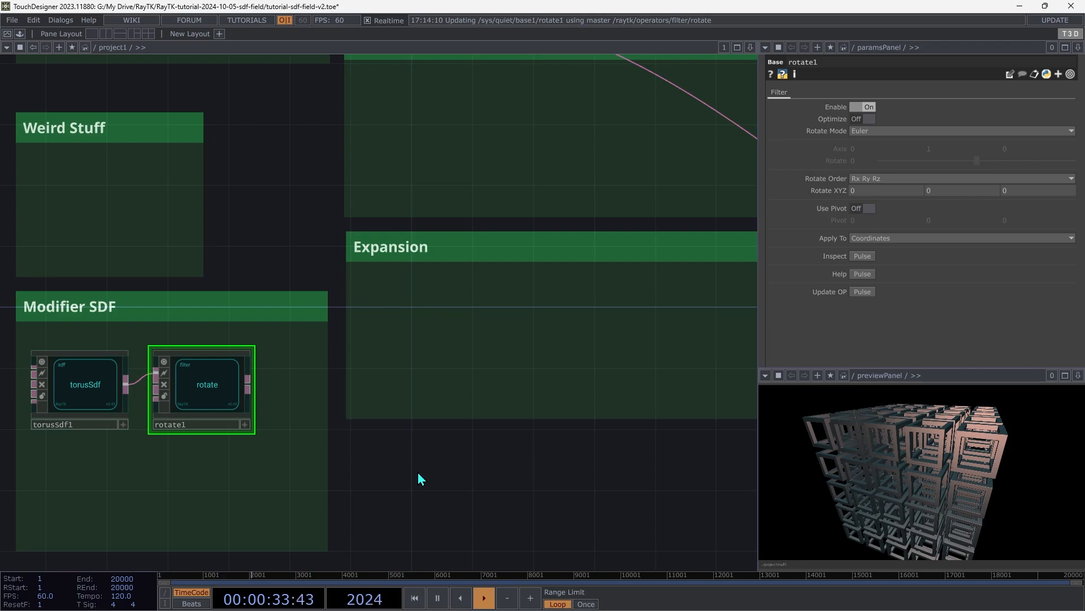
Combine modulo3D and rotate using Arrange SDFs with Simple Union, and place the arrange operator in the Combine box
scroll(419, 478, "down", 6)
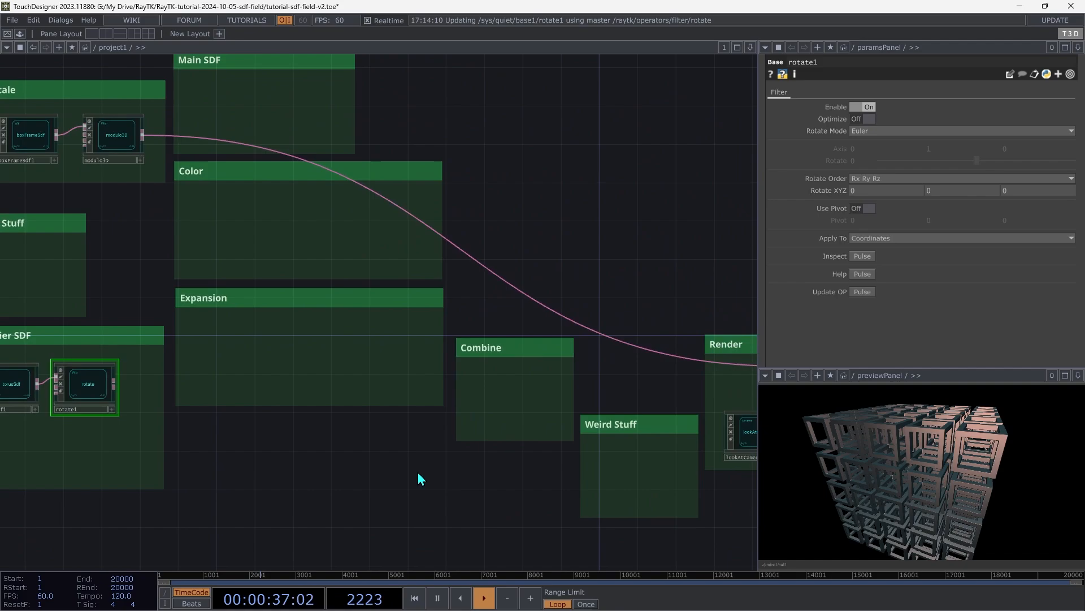
left_click(136, 184)
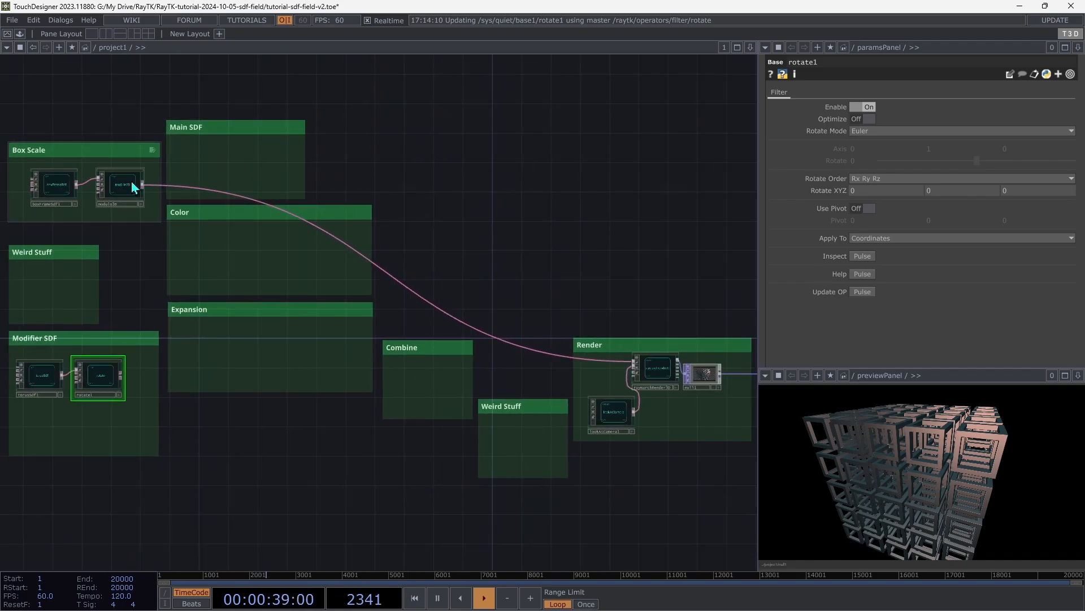
left_click(96, 385, "shift")
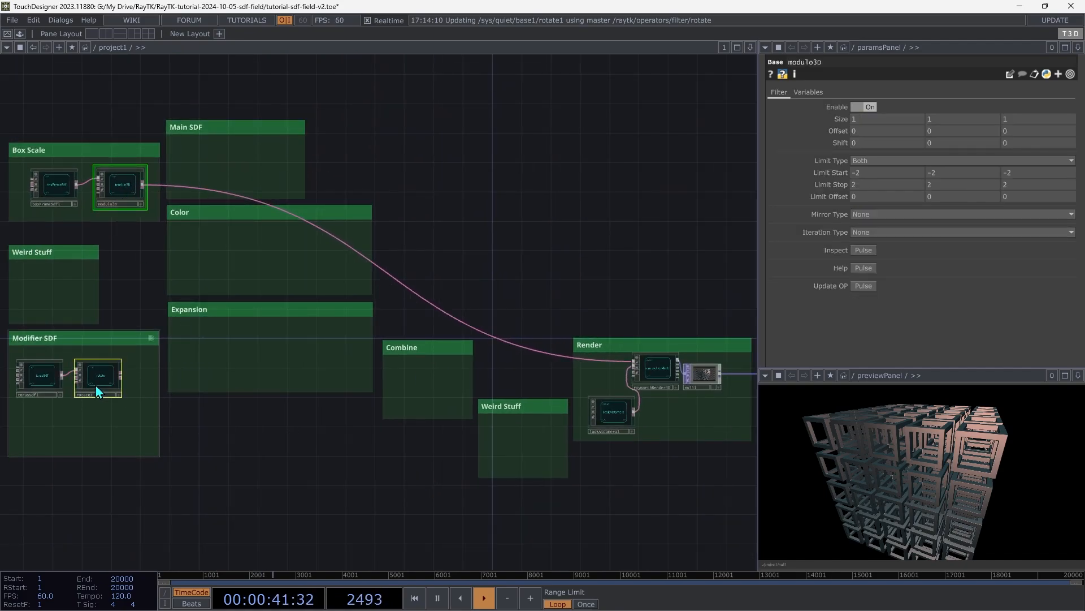
right_click(240, 292)
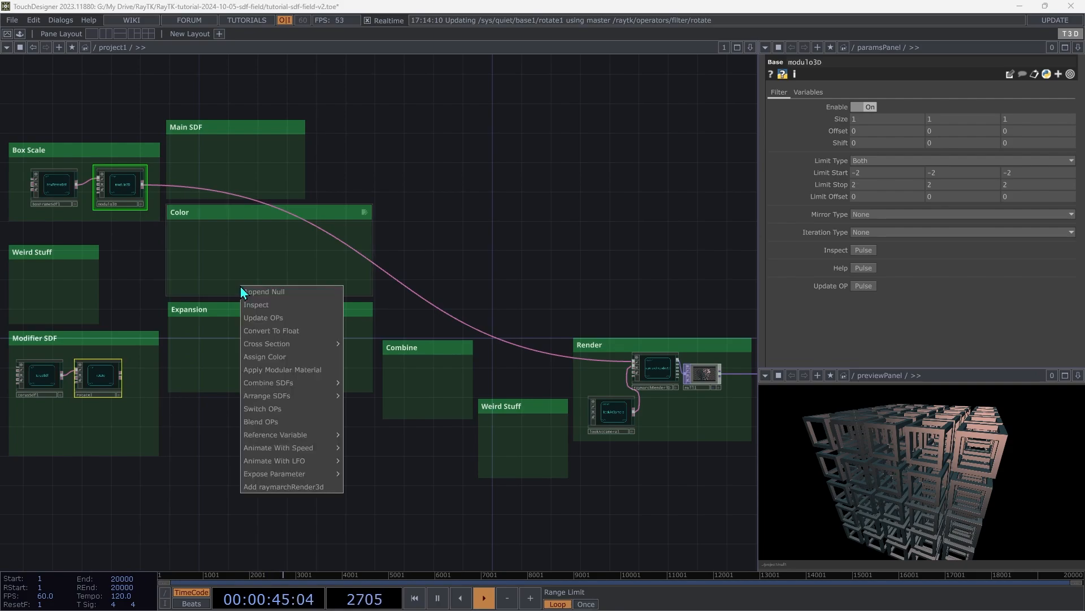
mouse_move(280, 400)
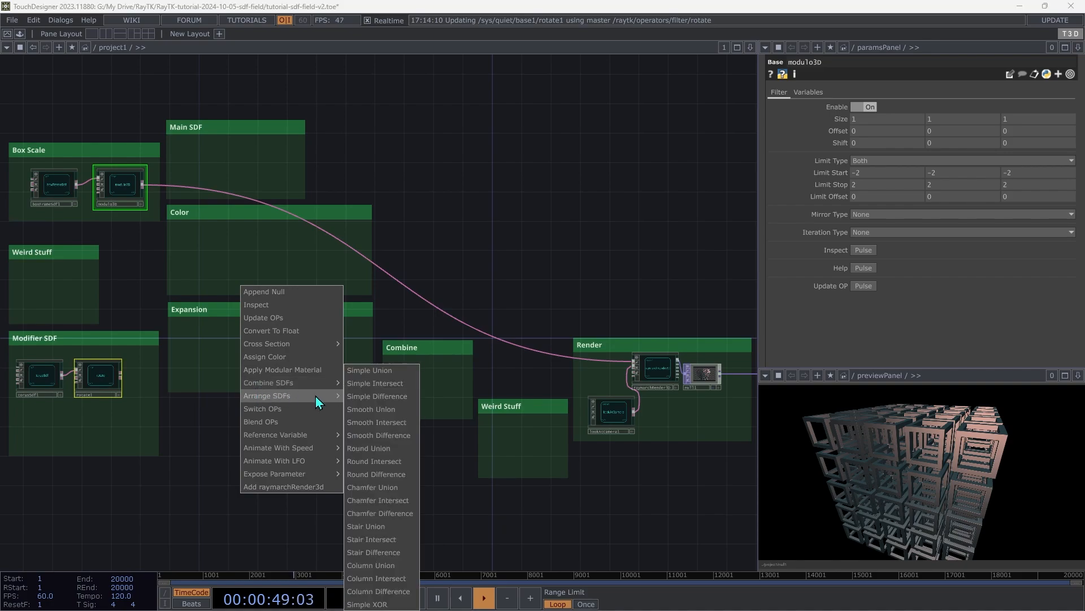
left_click(370, 371)
left_click(195, 281)
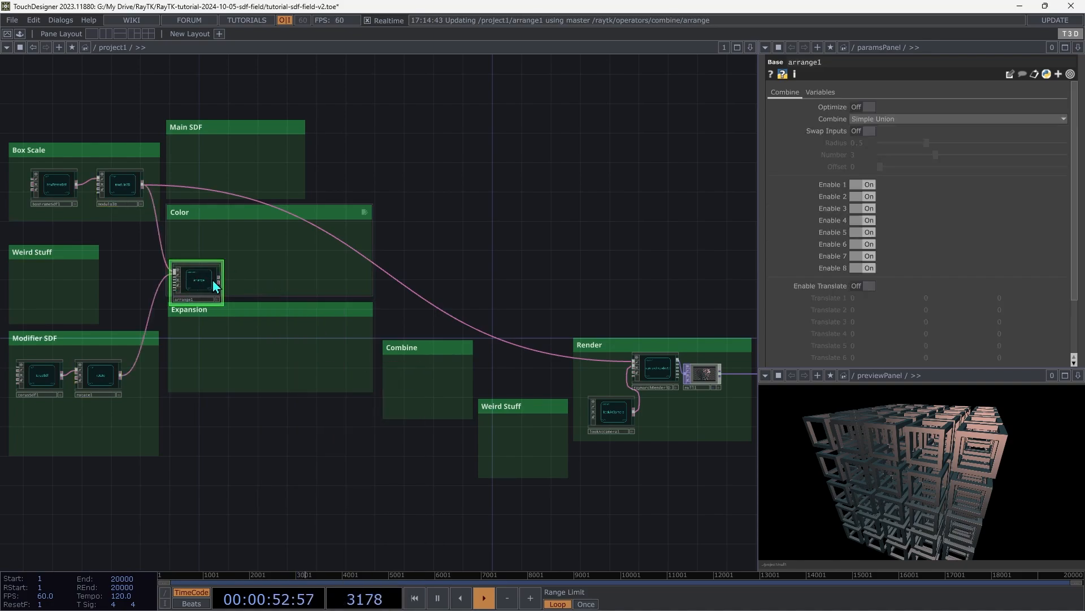
left_click_drag(214, 286, 441, 395)
scroll(437, 394, "up", 1)
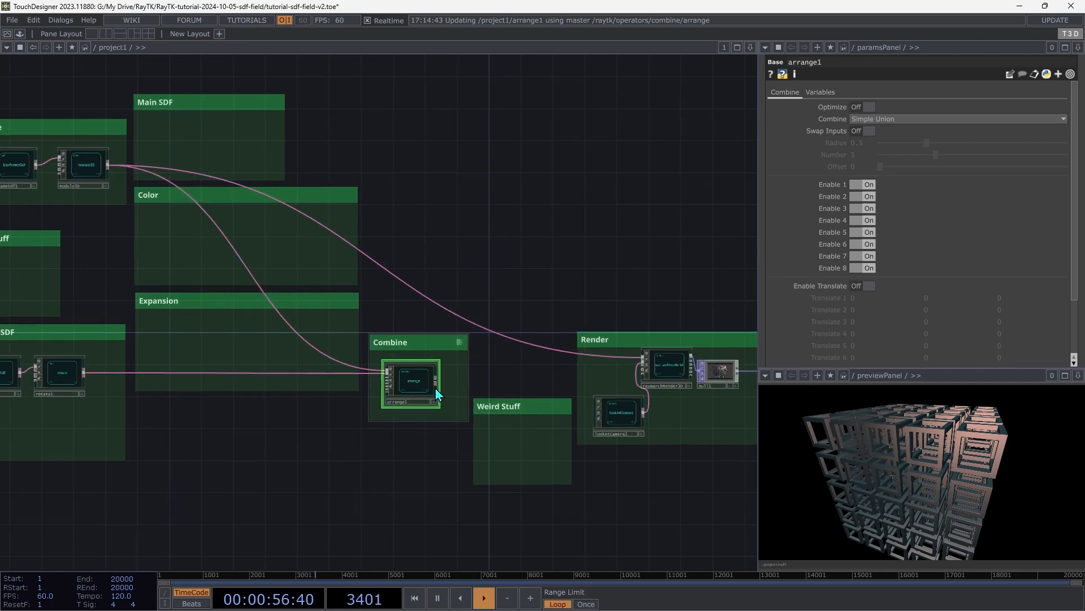
Connect the arrange operator's output to raymarchRender3D's first input, replacing the modulo3D connection
scroll(497, 414, "up", 3)
left_click_drag(498, 415, 321, 334)
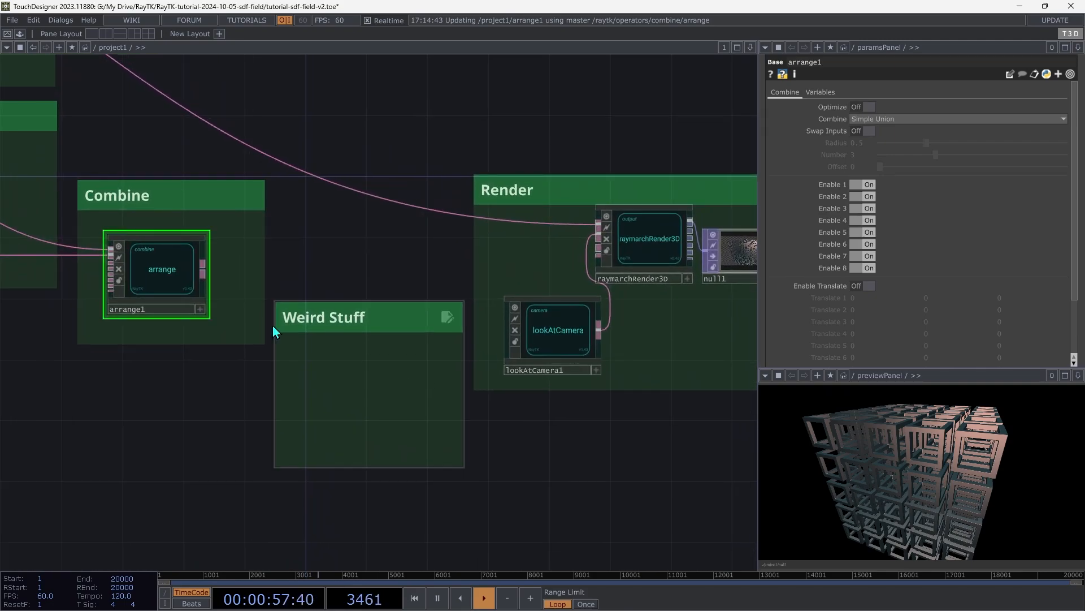
left_click(204, 269)
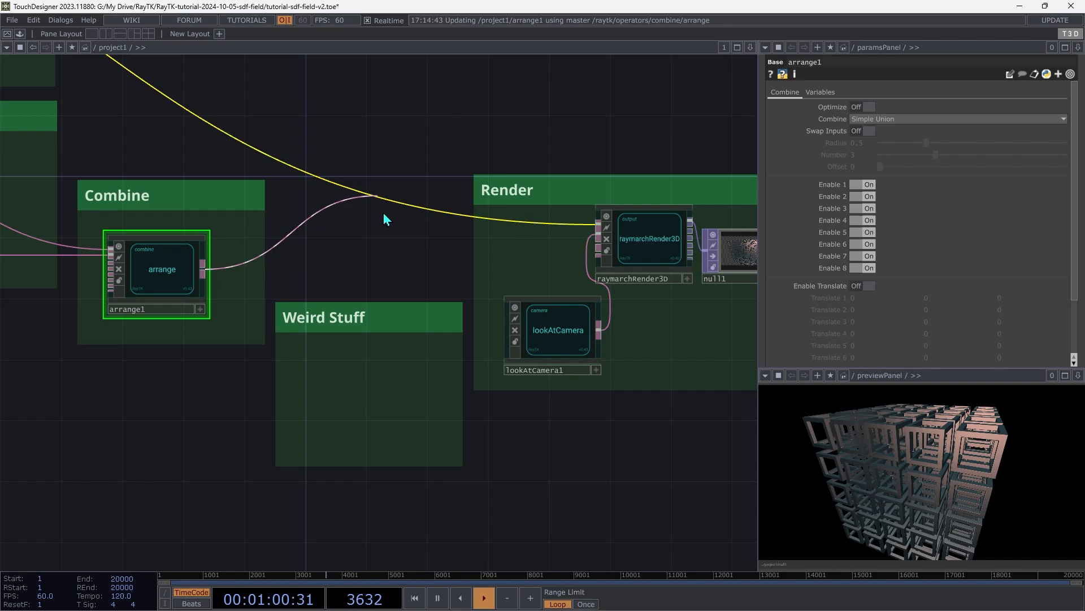
left_click(424, 276)
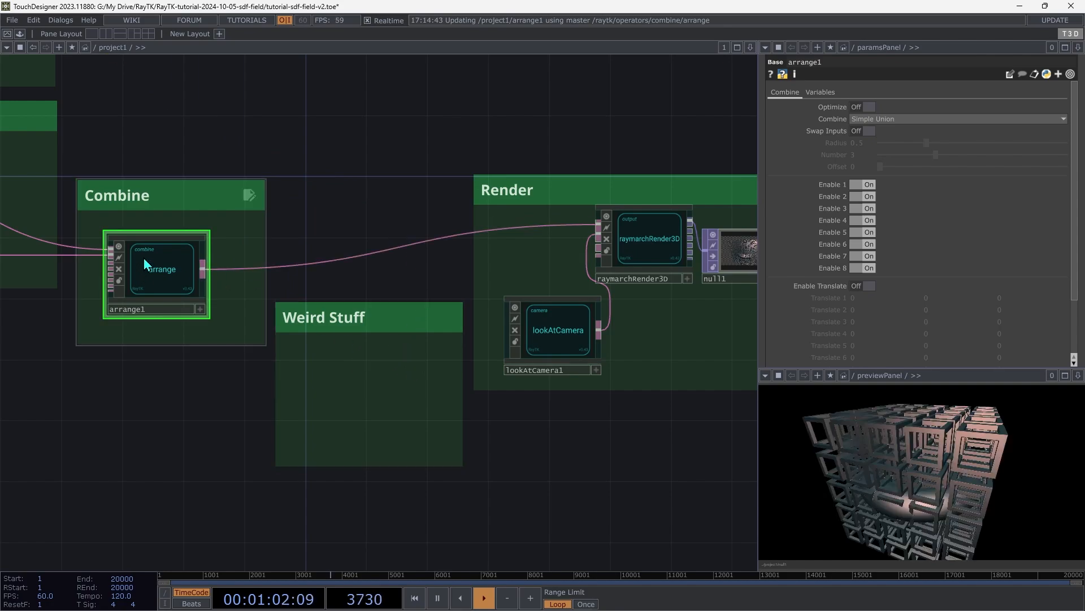
Toggle Enable 2 on the arrange operator off and on to compare the render with and without the torus
left_click(871, 196)
left_click(870, 197)
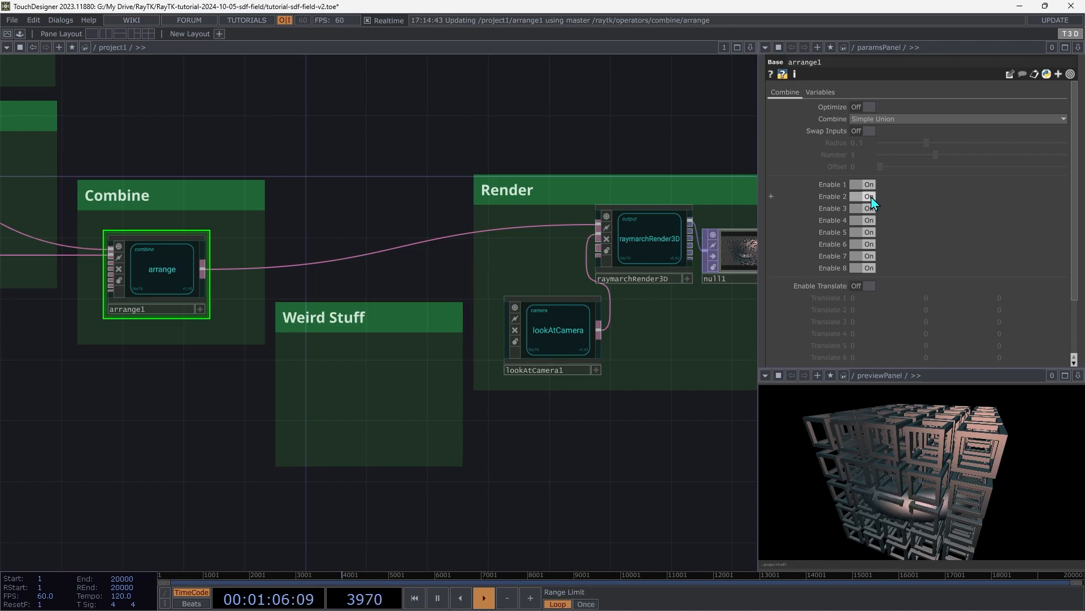
left_click(870, 197)
left_click(871, 198)
left_click(871, 197)
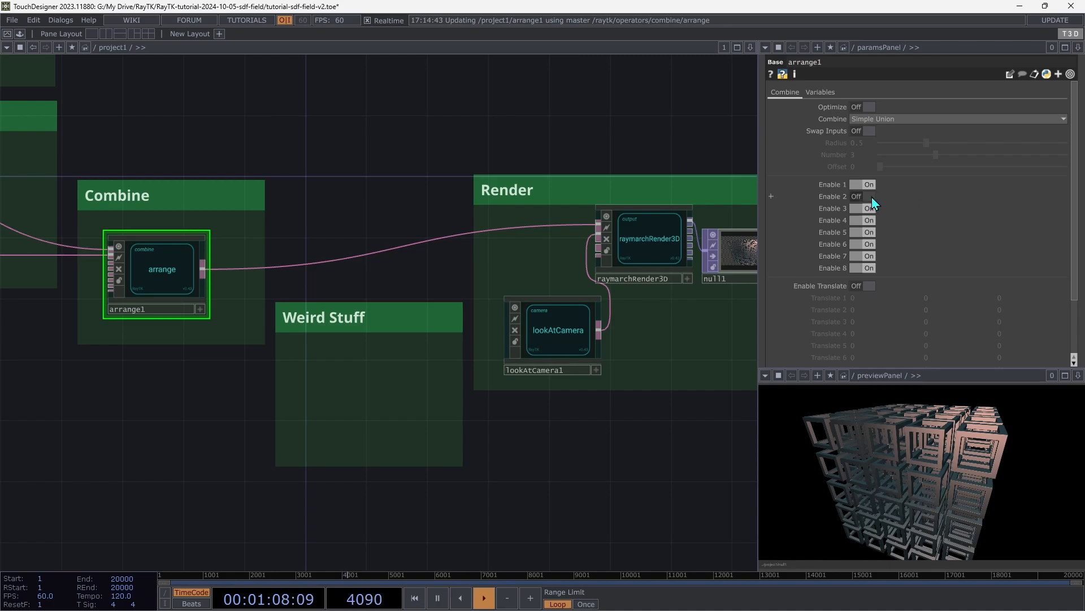
left_click(871, 197)
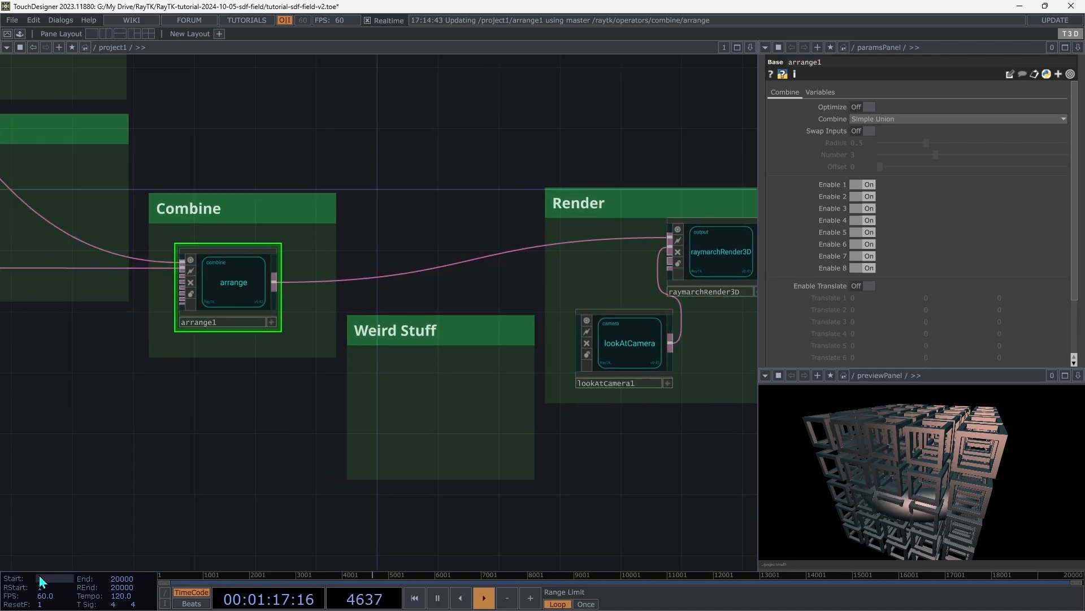
Set the Modifier SDF rotate operator's Rotate XYZ to 29, 29 and -28
left_click_drag(39, 396, 682, 513)
left_click(194, 392)
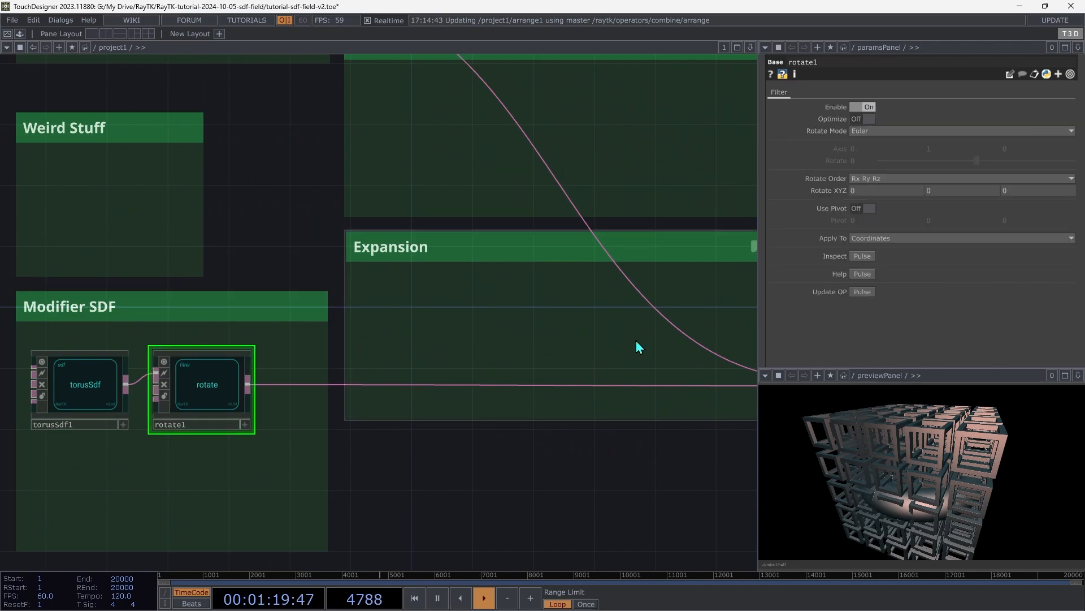
middle_click_drag(873, 191, 961, 192)
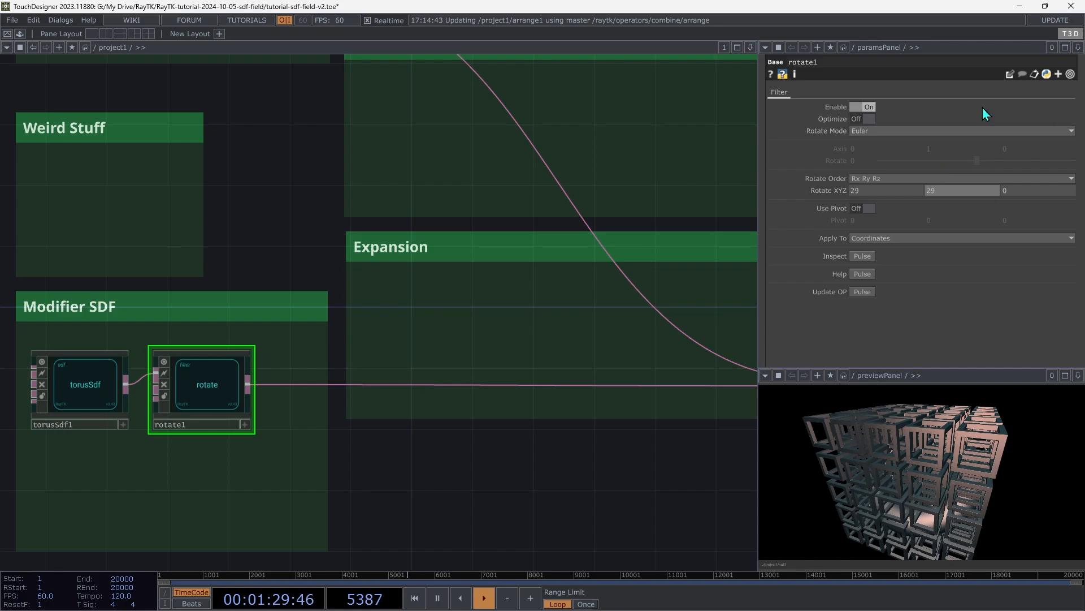
mouse_move(1035, 180)
middle_mouse_down()
mouse_move(1028, 172)
mouse_move(1032, 187)
middle_mouse_up()
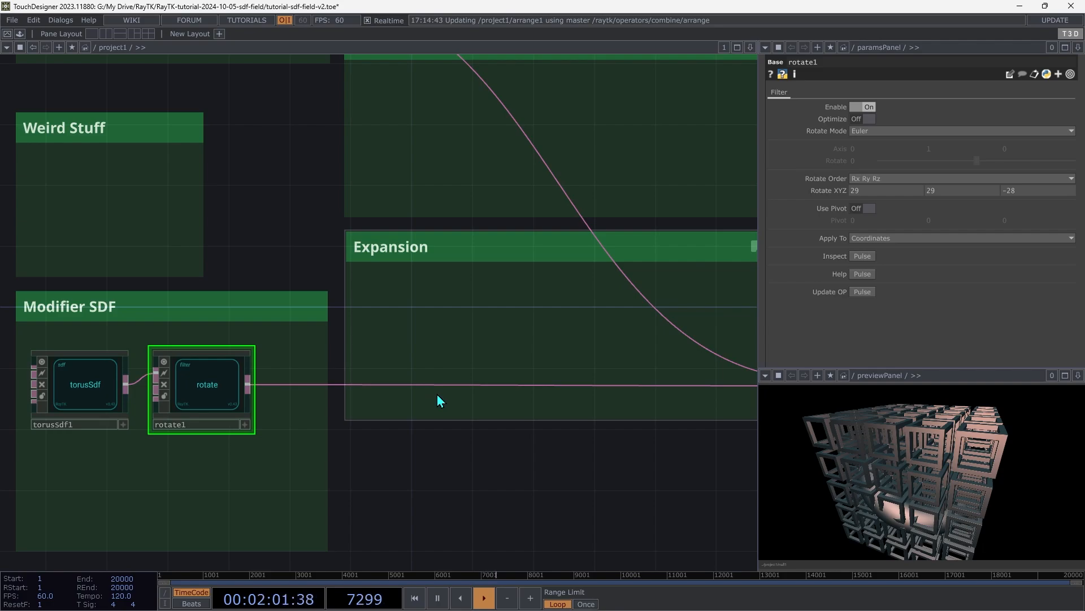
Add an assignColor operator from the RayTK palette inside the Color box
key("alt+r")
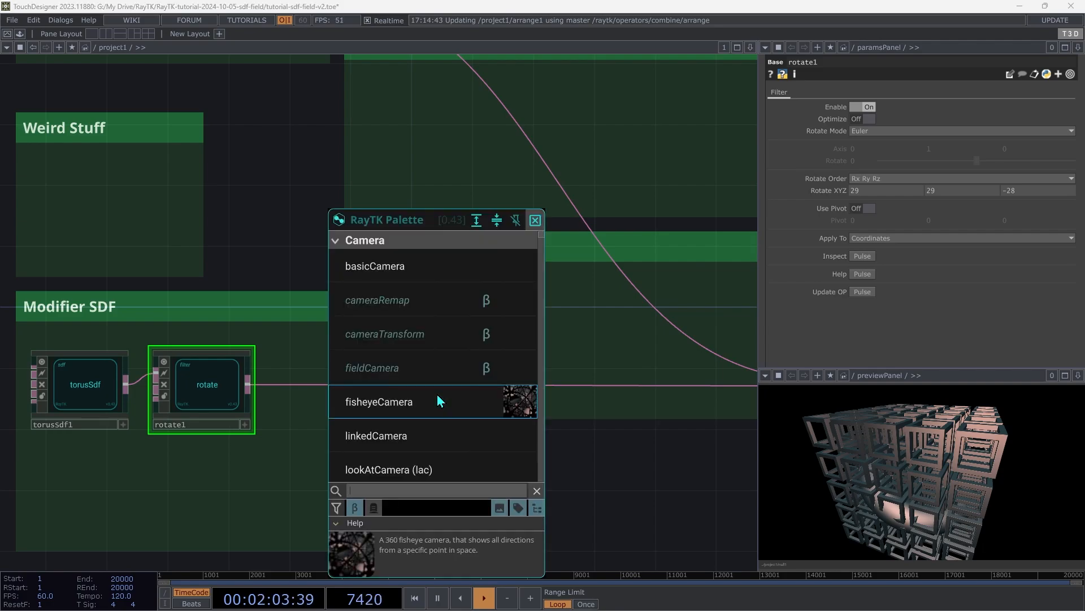
type("assi")
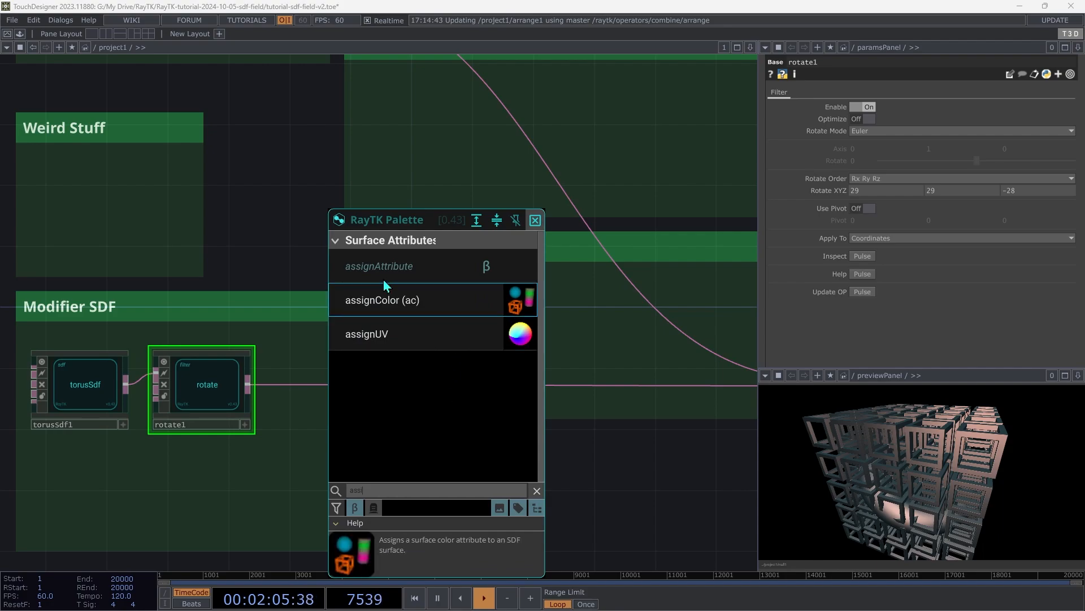
left_click(378, 299)
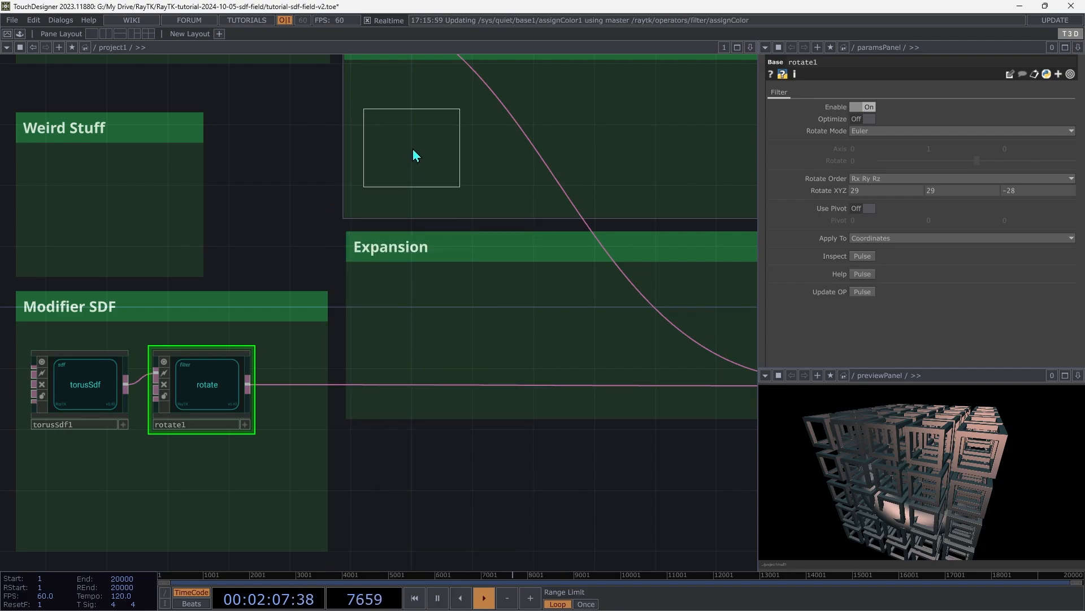
left_click(413, 150)
Wire assignColor between modulo3D and arrange, and shift it toward the right side of the Color box
left_click_drag(432, 206, 413, 418)
left_click_drag(348, 346, 274, 202)
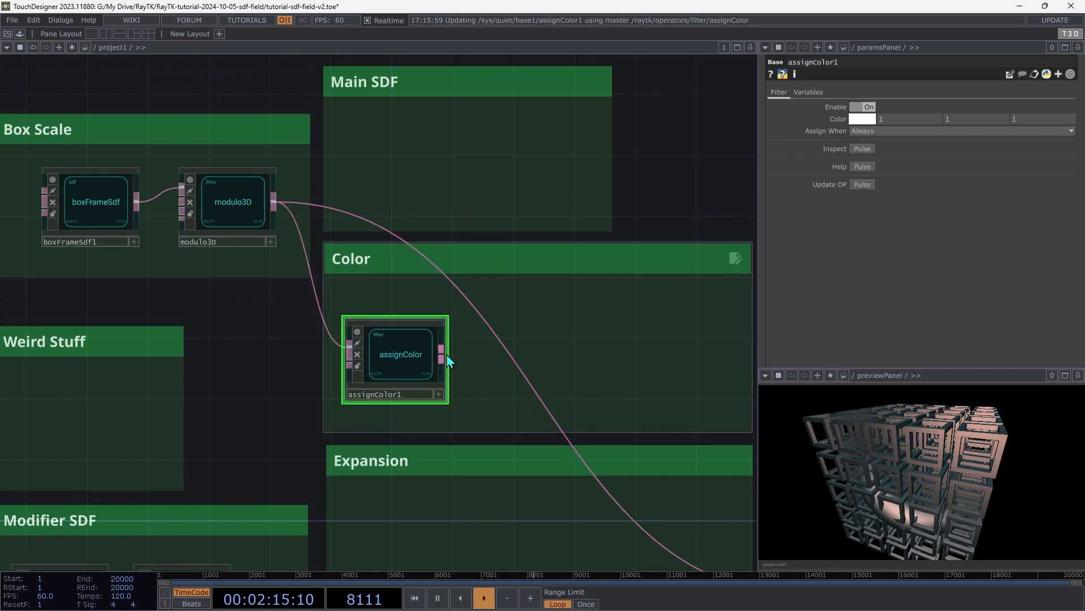
left_click_drag(443, 354, 517, 368)
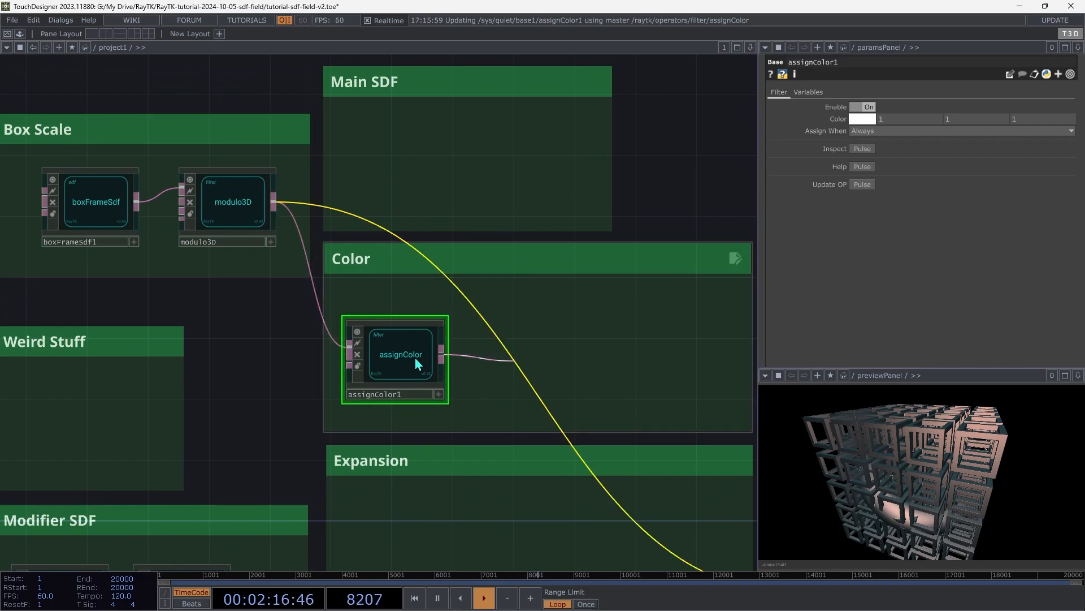
left_click_drag(412, 365, 646, 356)
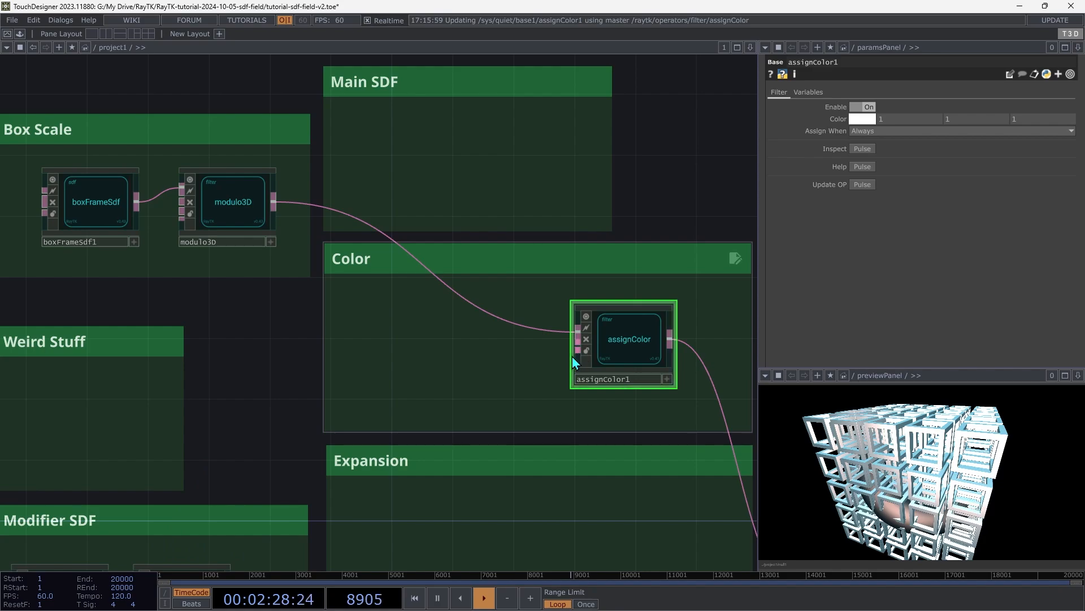
Create an sdfField from rotate with Convert To Float inside the Color box, and connect it to assignColor's second input
scroll(122, 428, "down", 5)
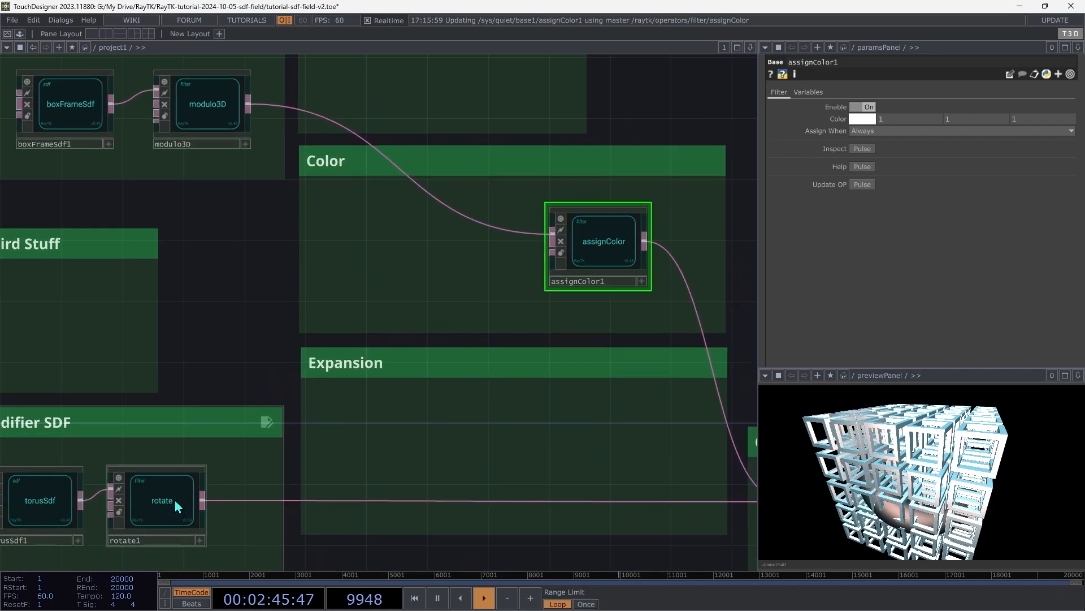
left_click(167, 501)
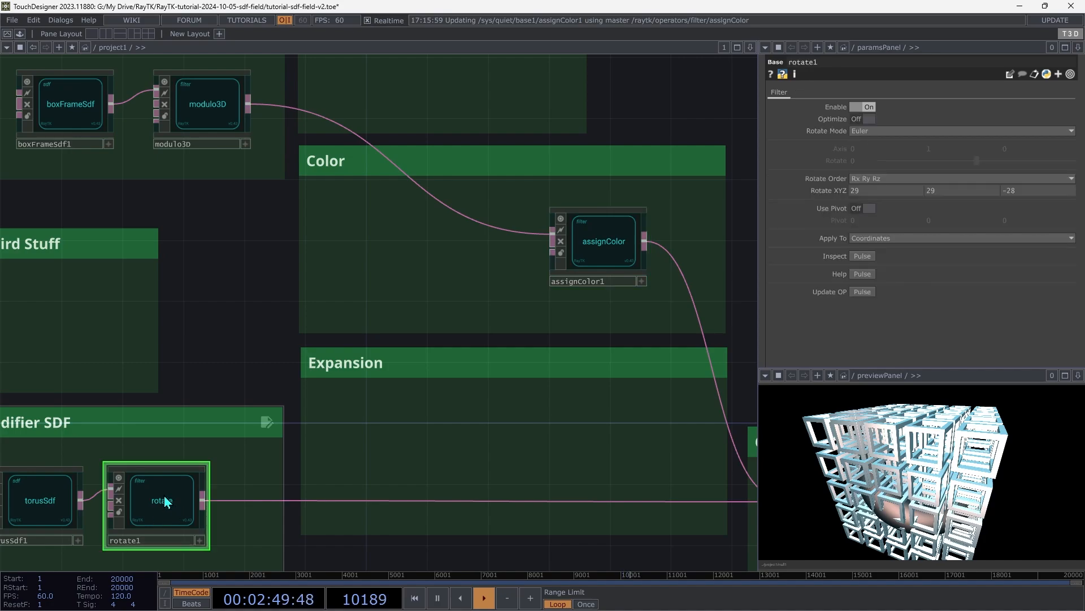
right_click(269, 260)
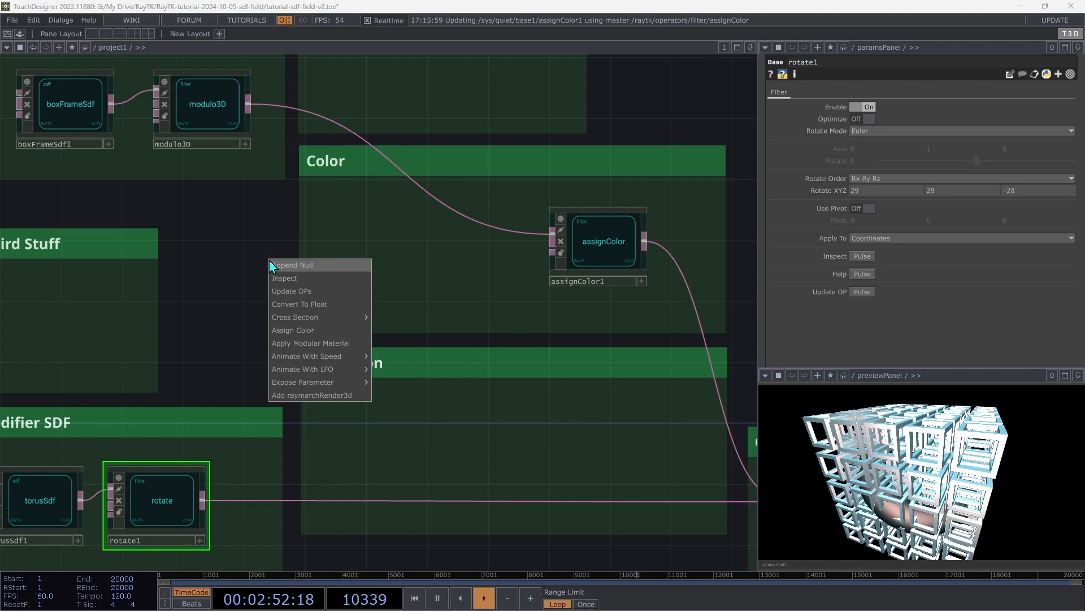
left_click(350, 304)
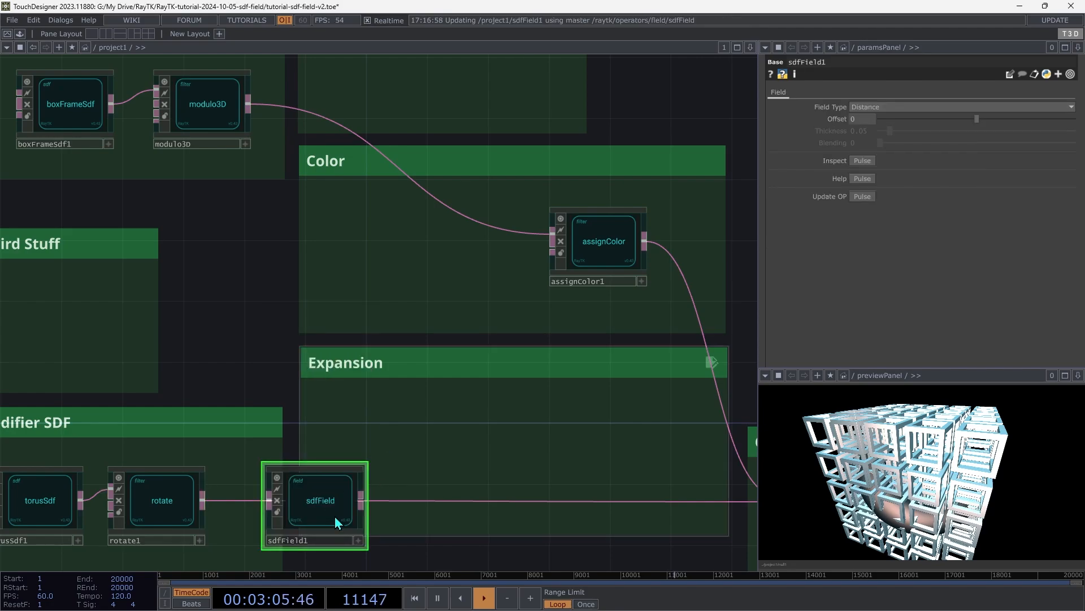
left_click_drag(334, 517, 387, 289)
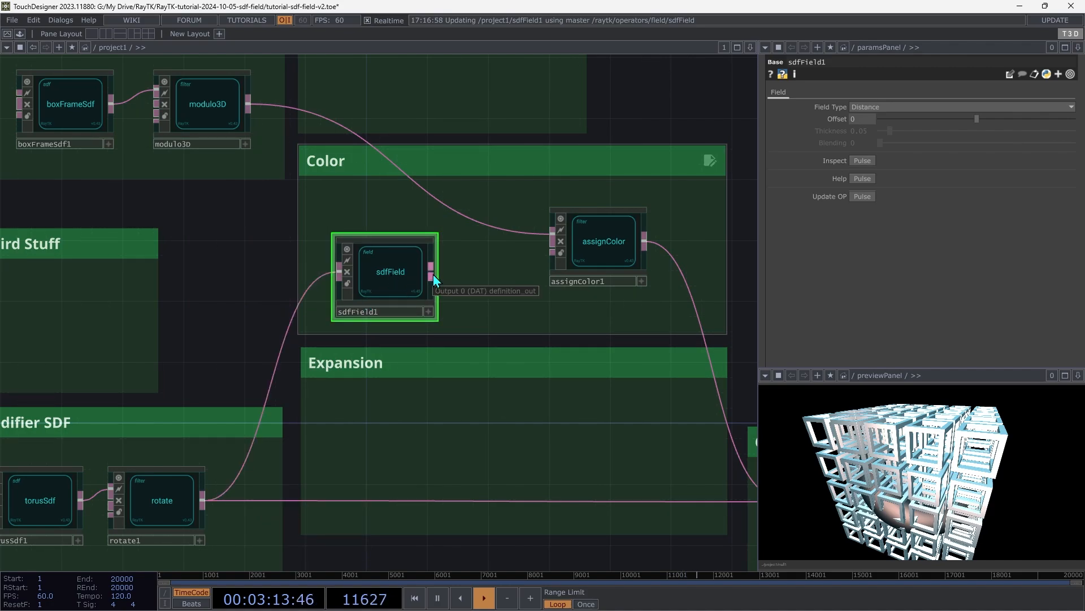
left_click_drag(431, 273, 539, 271)
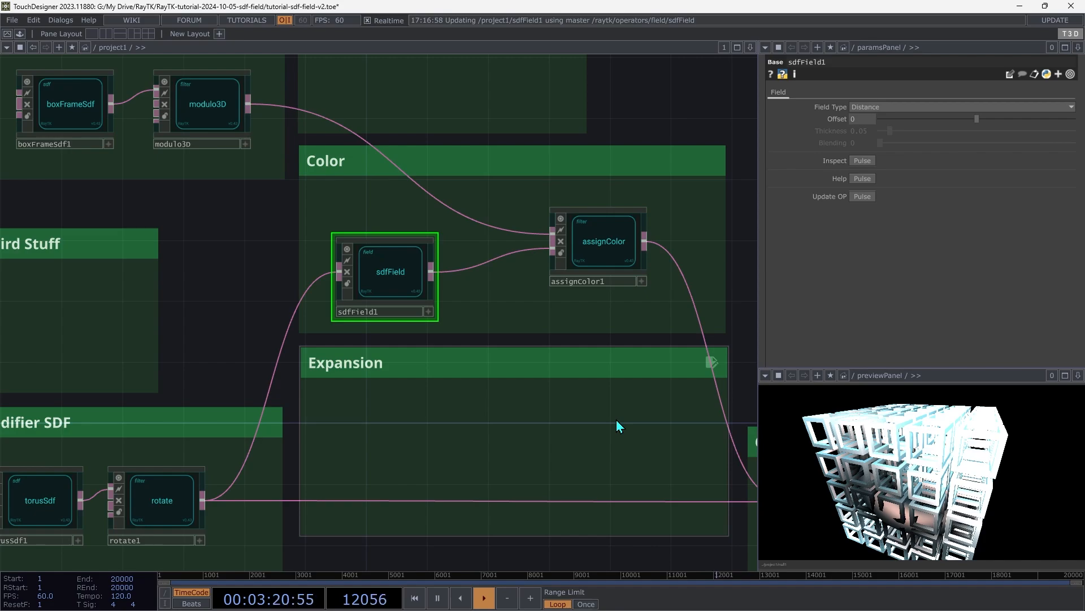
Turn off Enable 2 on the arrange operator in the Combine box
left_click_drag(617, 419, 369, 330)
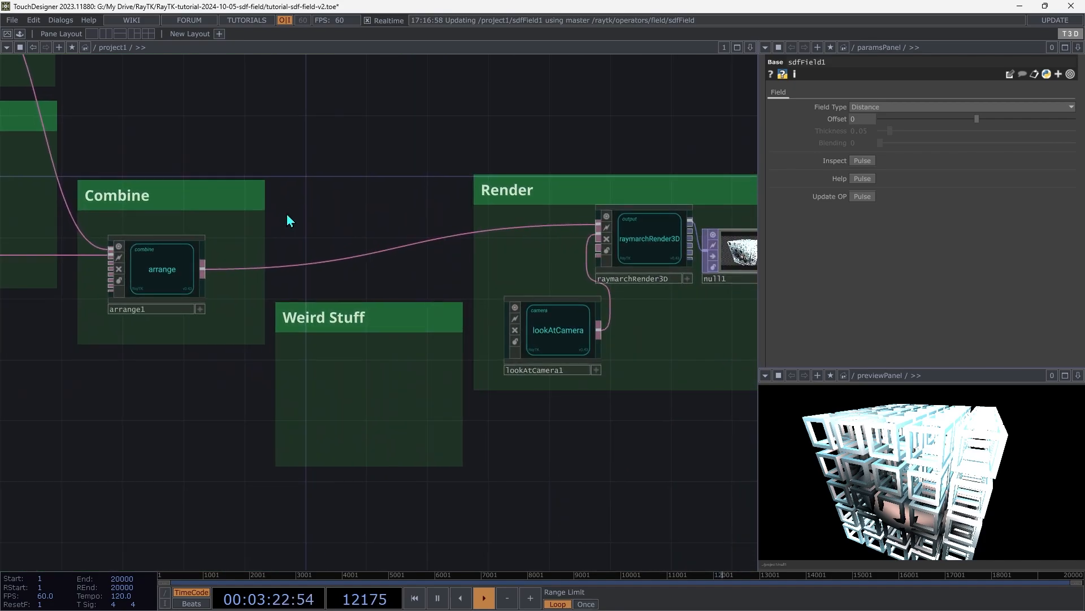
left_click(175, 282)
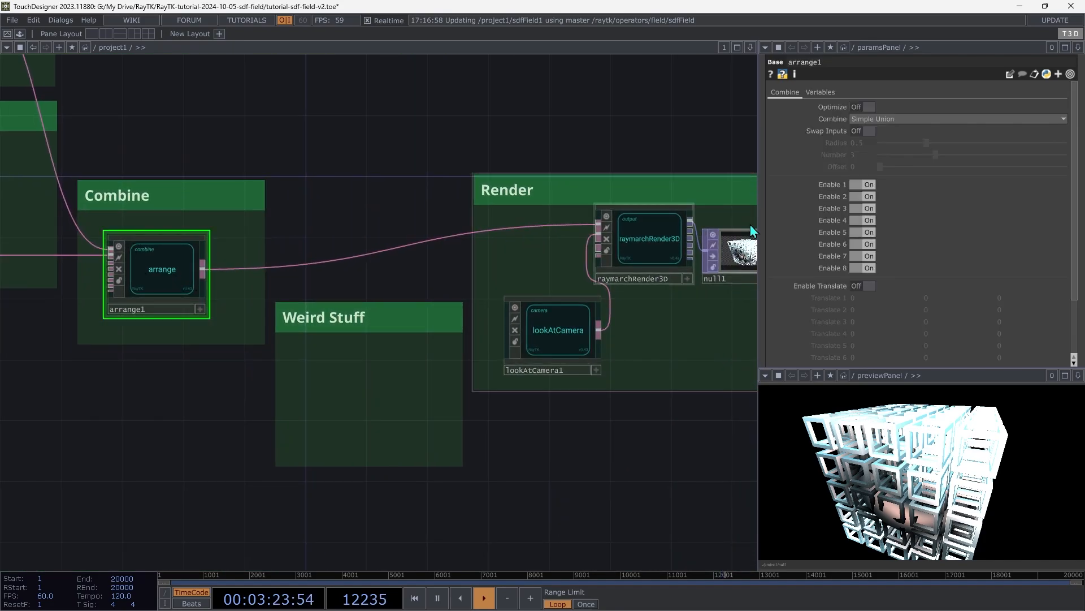
left_click(867, 197)
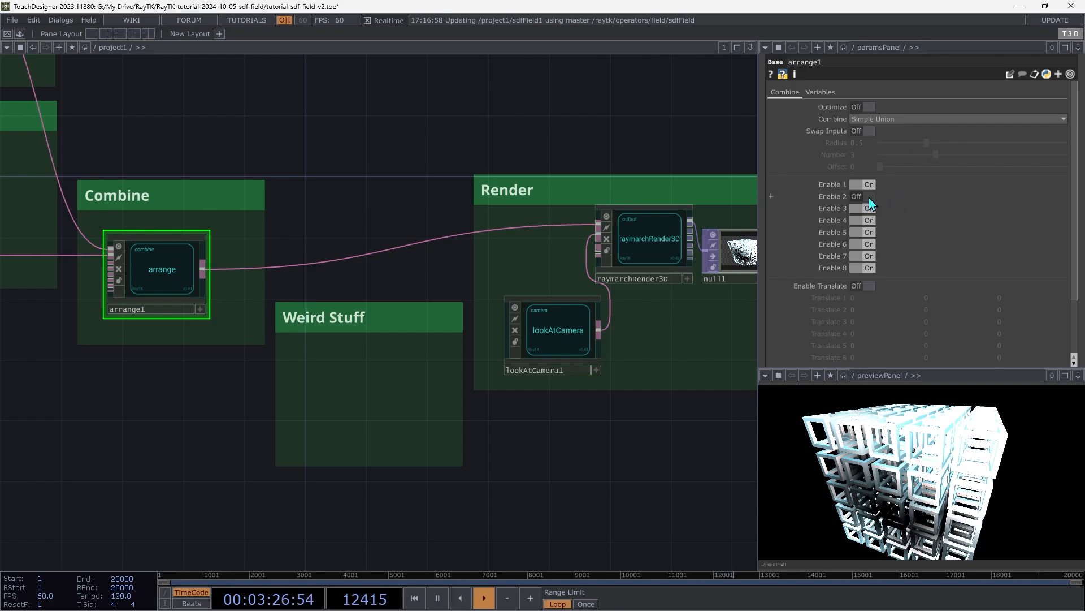
Set the Field Type of the sdfField in the Color box to Inside
left_click_drag(617, 435, 898, 537)
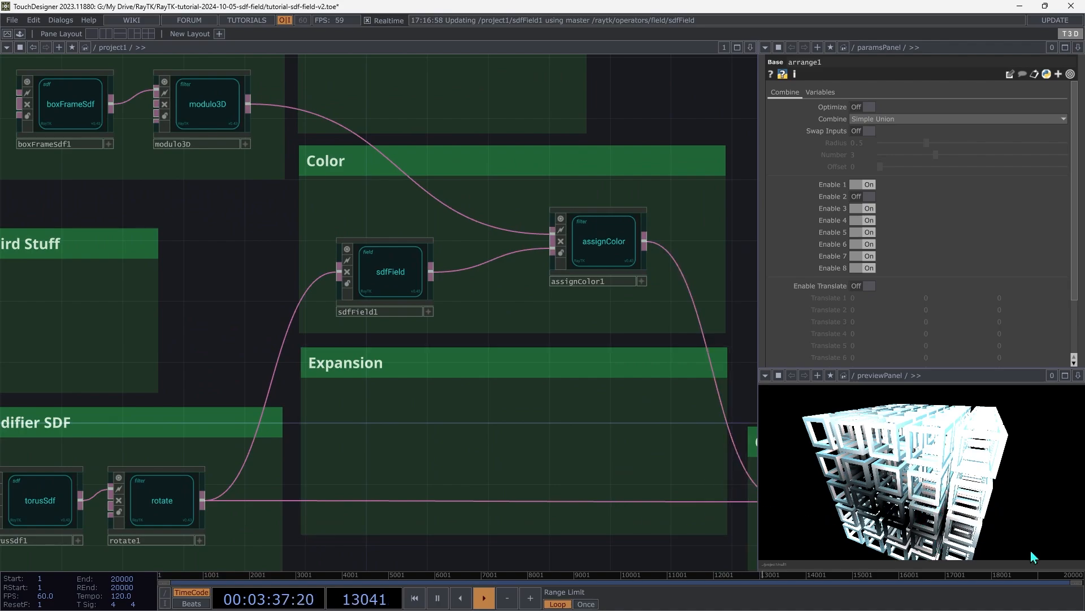
left_click(376, 272)
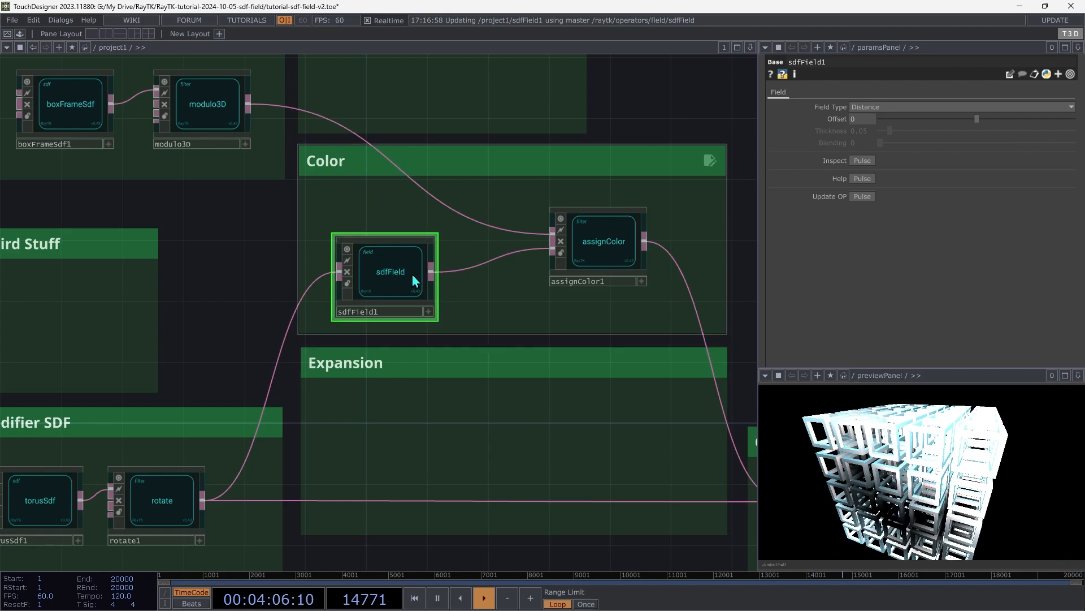
left_click(871, 107)
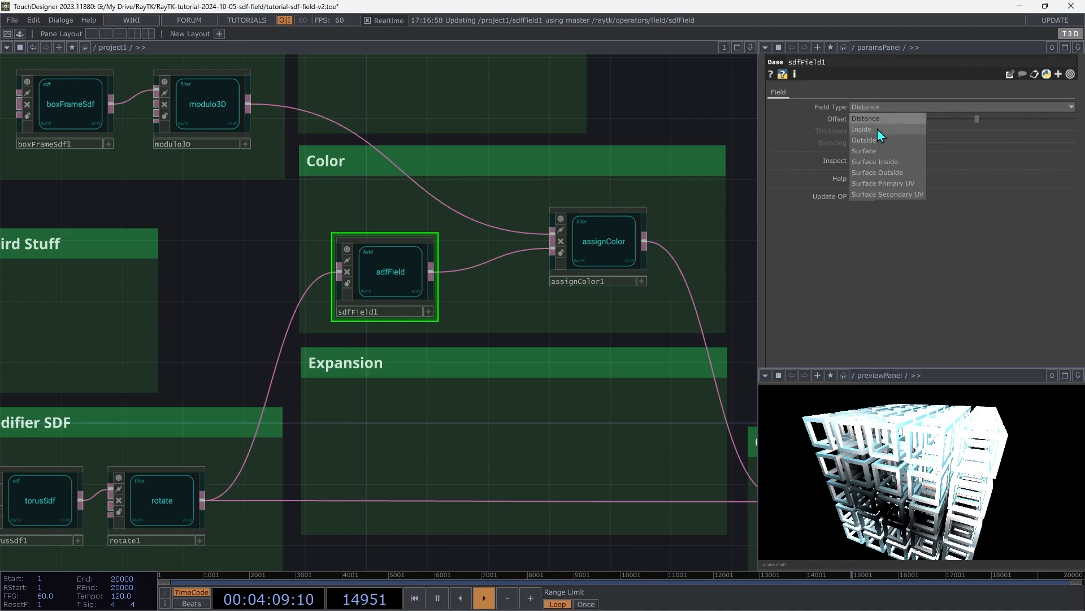
left_click(879, 129)
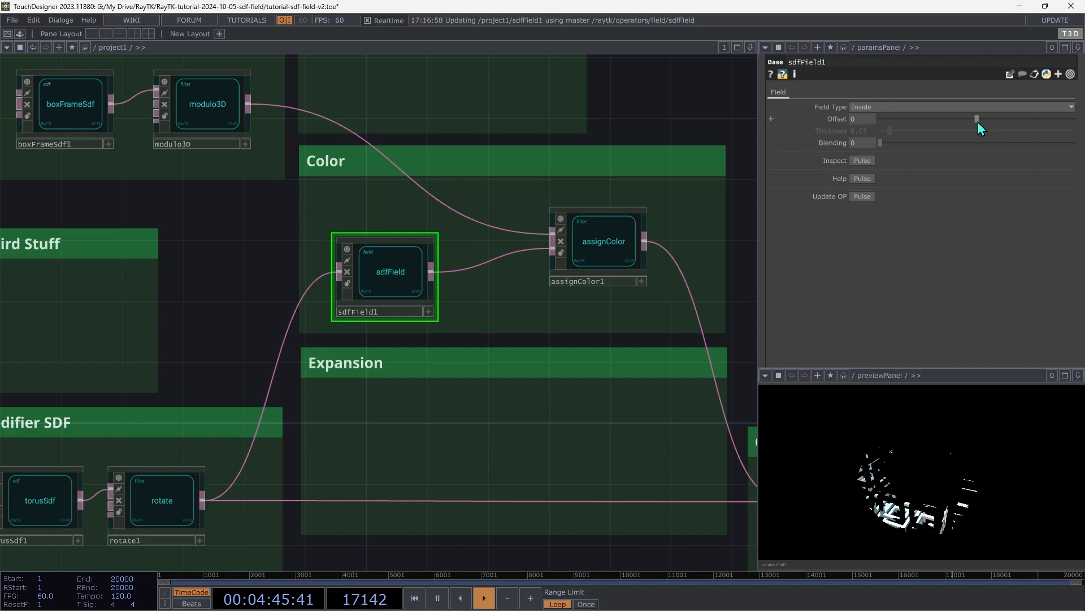
Set the Offset of the sdfField in the Color box to about 0.396 and its Blending to 0.3
left_click_drag(979, 122, 1053, 109)
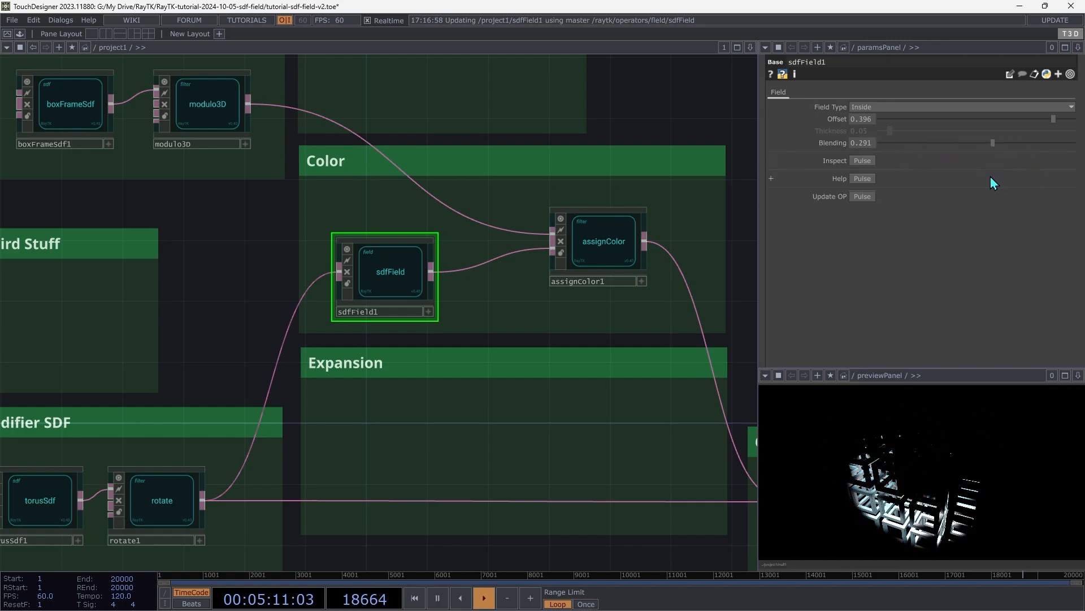
left_click_drag(988, 184, 974, 151)
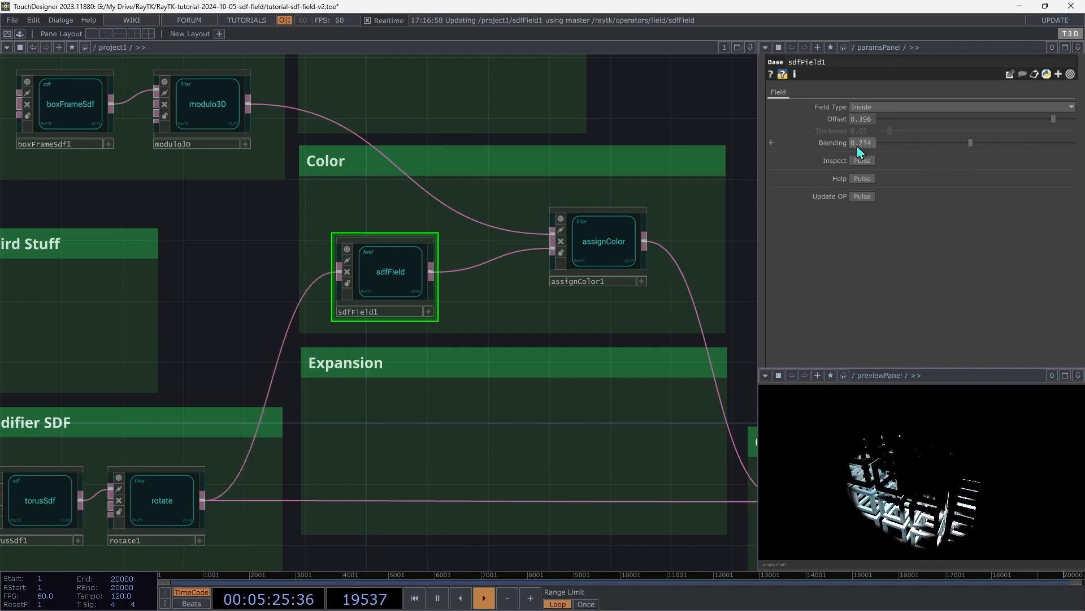
left_click_drag(856, 144, 905, 147)
type("33")
key("Return")
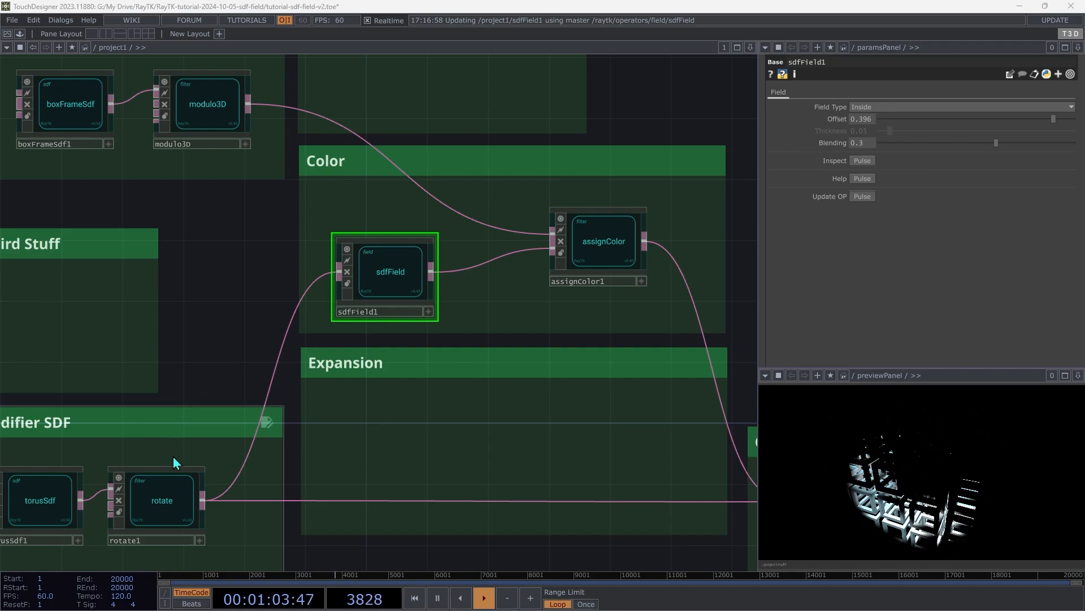
Set the X rotation of the rotate operator in the Modifier SDF box to -41
left_click(176, 491)
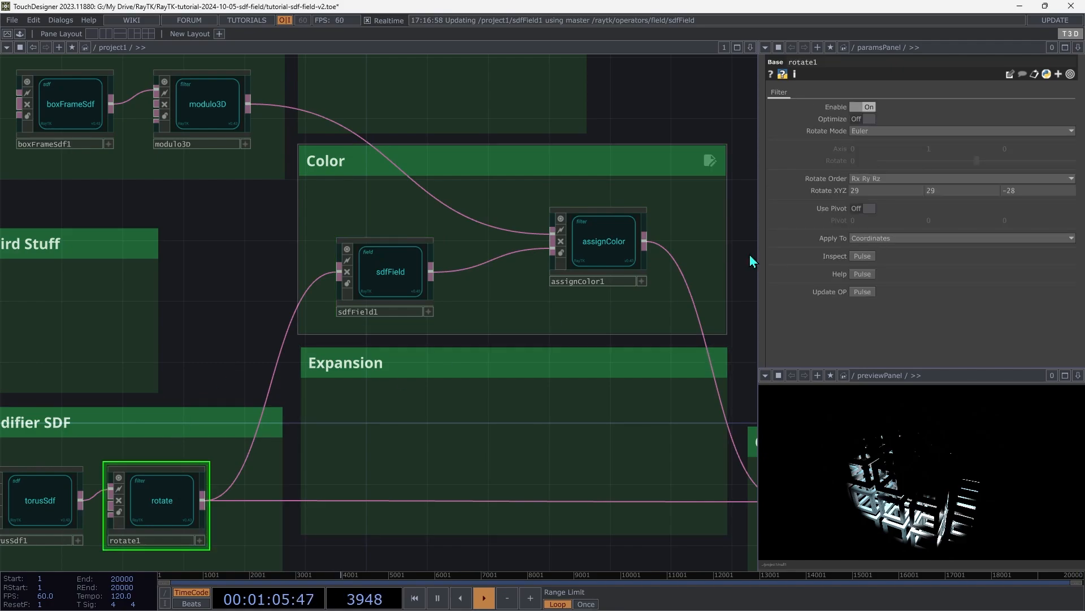
left_click_drag(881, 194, 880, 174)
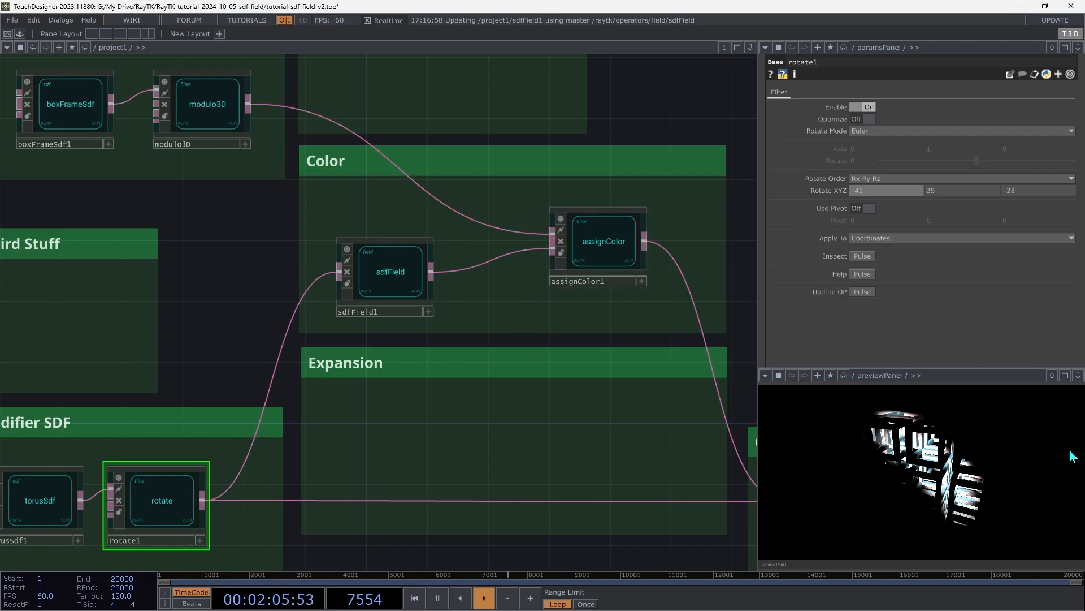
Make room beside assignColor and insert a colorRampField between sdfField and assignColor using Map to Color Range
left_click(407, 276)
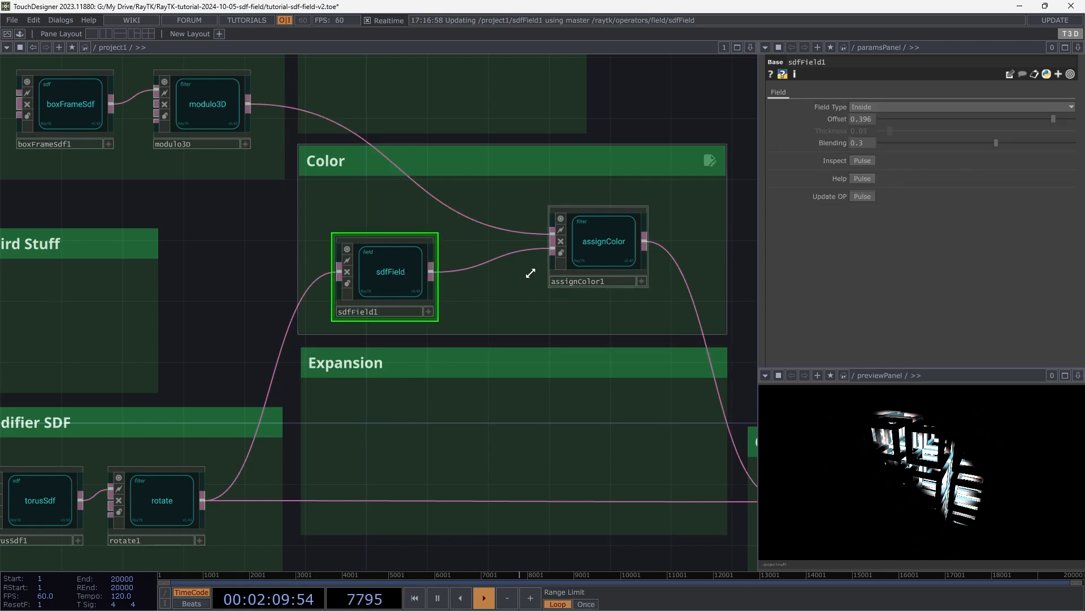
left_click_drag(606, 241, 650, 226)
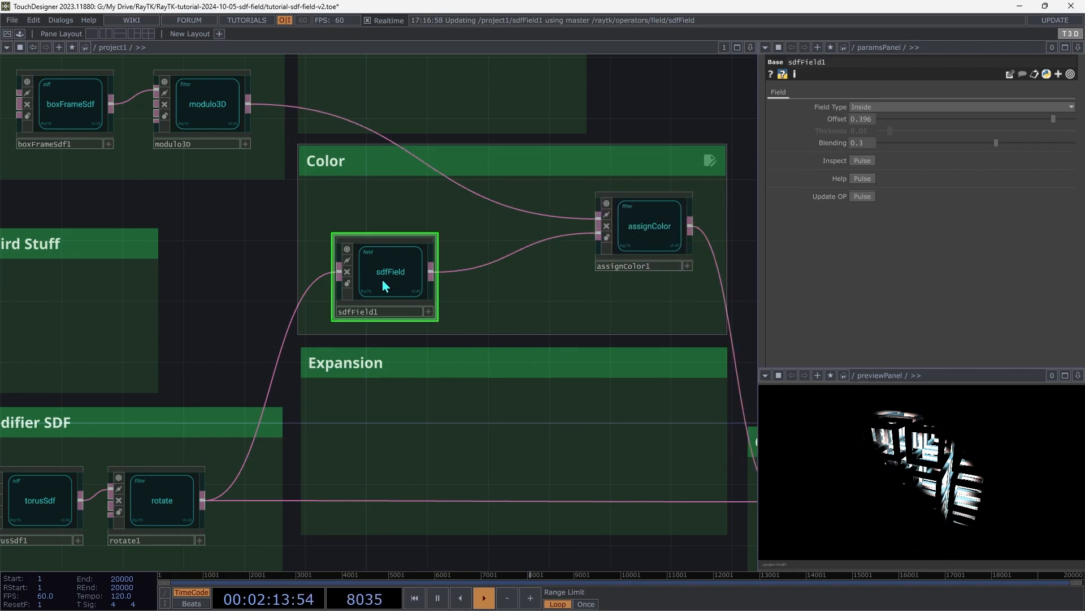
right_click(480, 244)
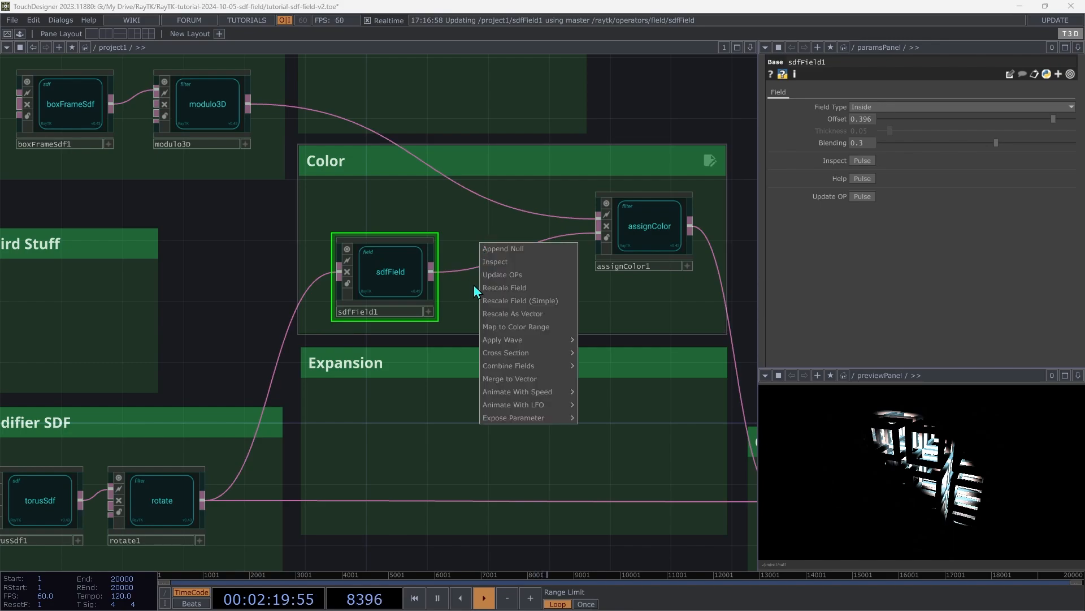
left_click(492, 327)
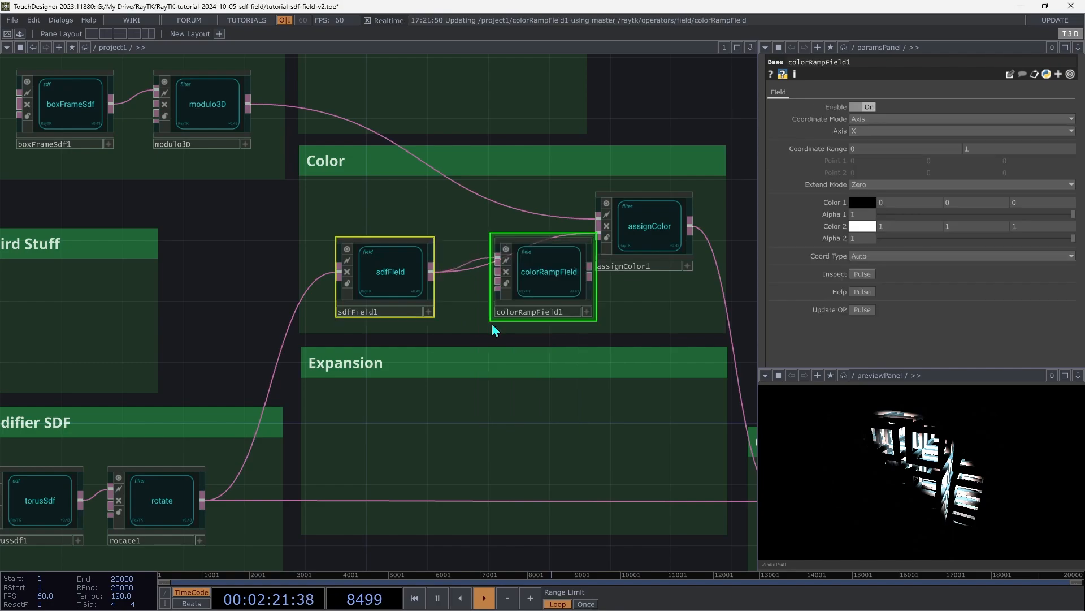
left_click_drag(544, 282, 605, 262)
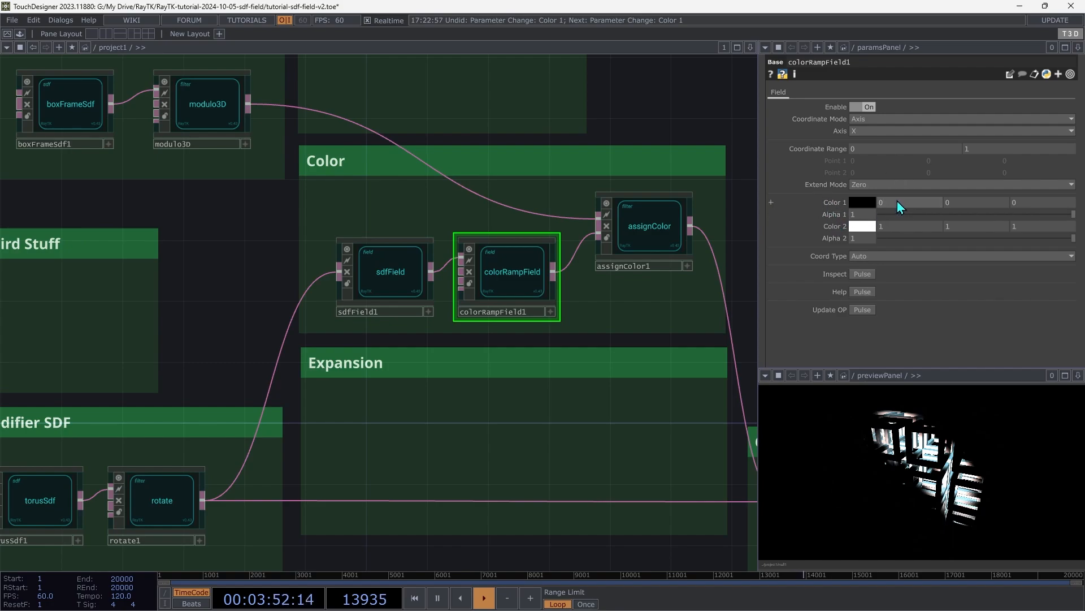
Set the colorRampField's Color 1 to 0.3, 0, 0.3 and its Color 2 to 1, 1, 0.3
middle_click_drag(916, 199, 947, 192)
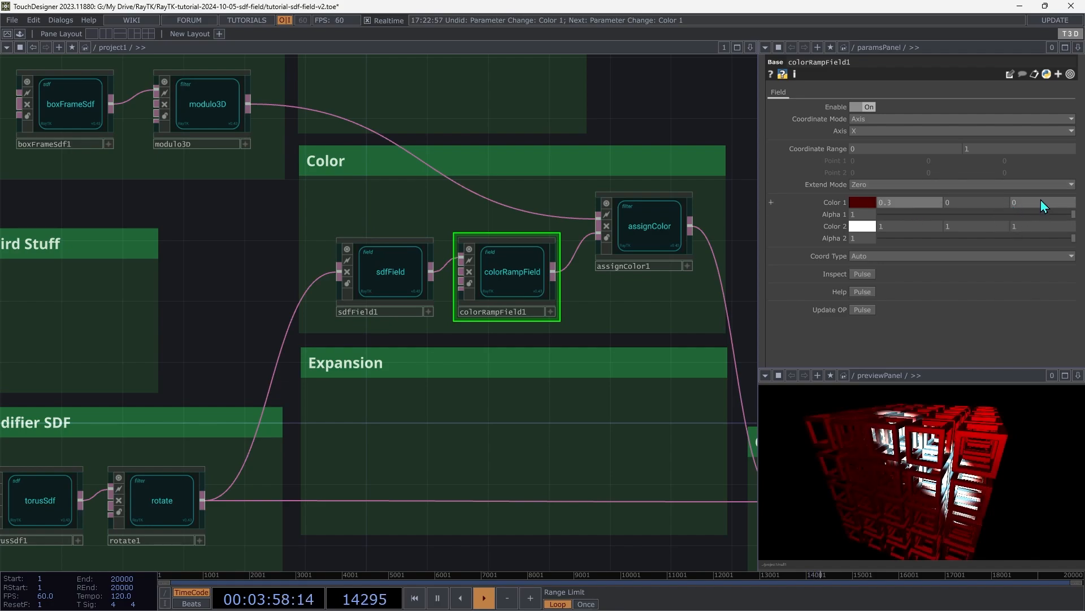
middle_click_drag(1042, 203, 1057, 191)
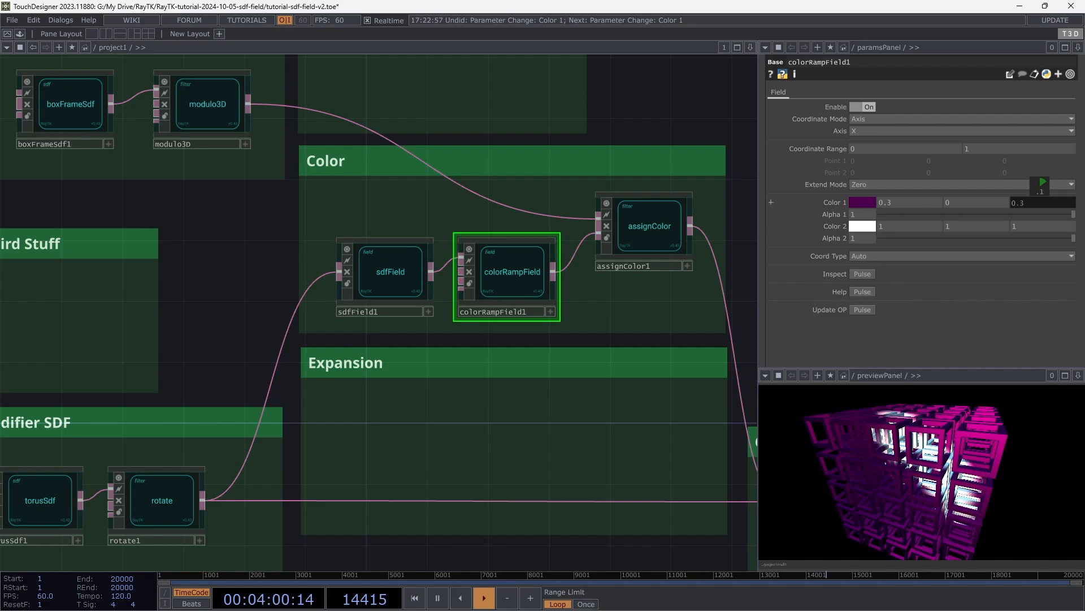
middle_click_drag(1040, 187, 1041, 201)
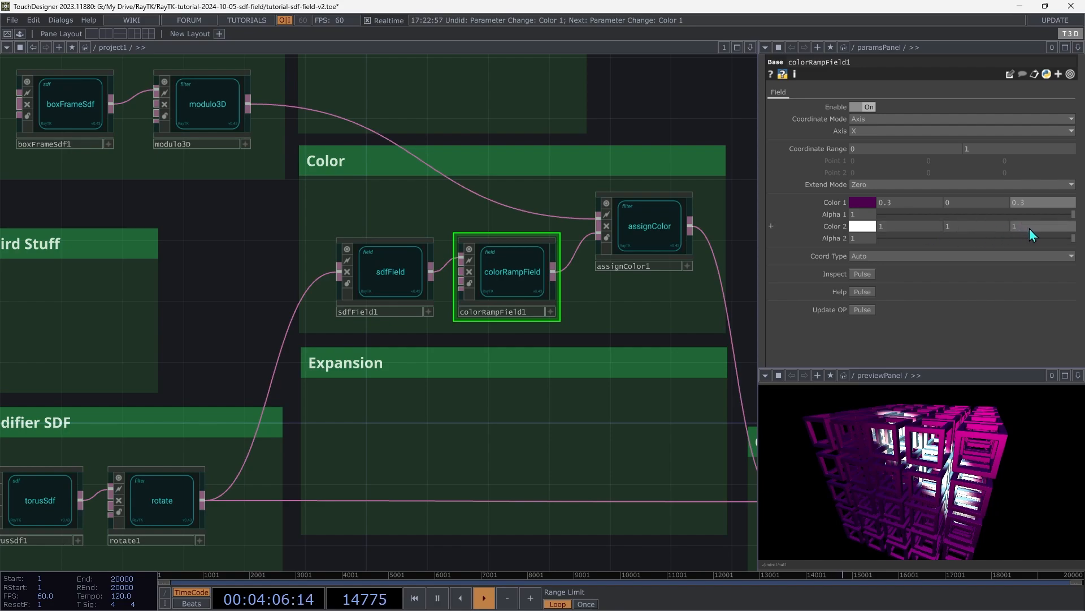
middle_click_drag(1029, 228, 1026, 207)
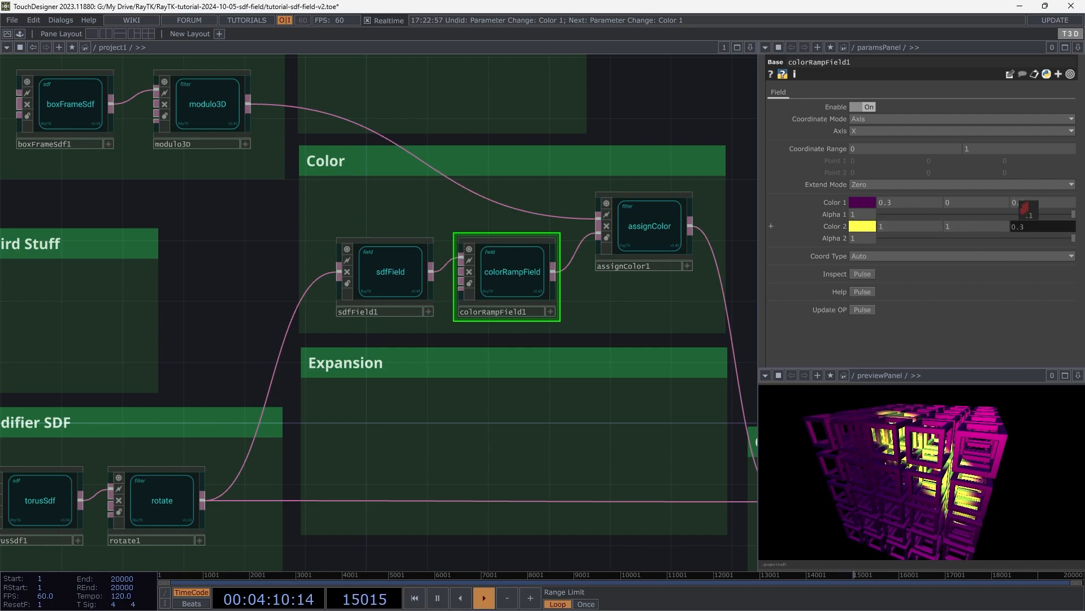
middle_click_drag(1024, 208, 1029, 228)
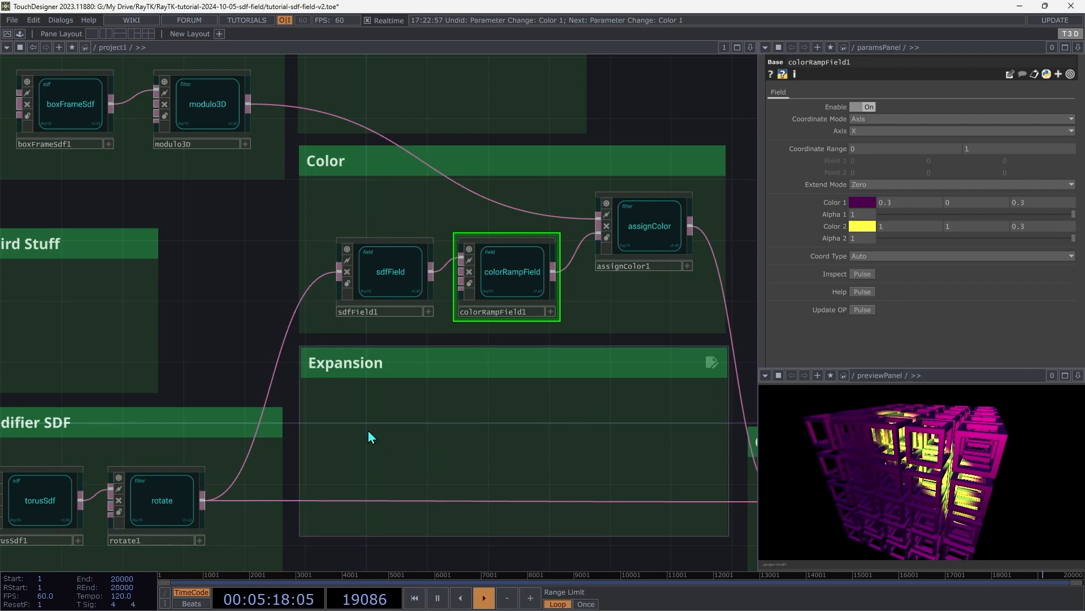
Add a round operator in the Expansion box and wire it into the connection leaving assignColor, placed near the box's right side
key("alt+r")
type("rou")
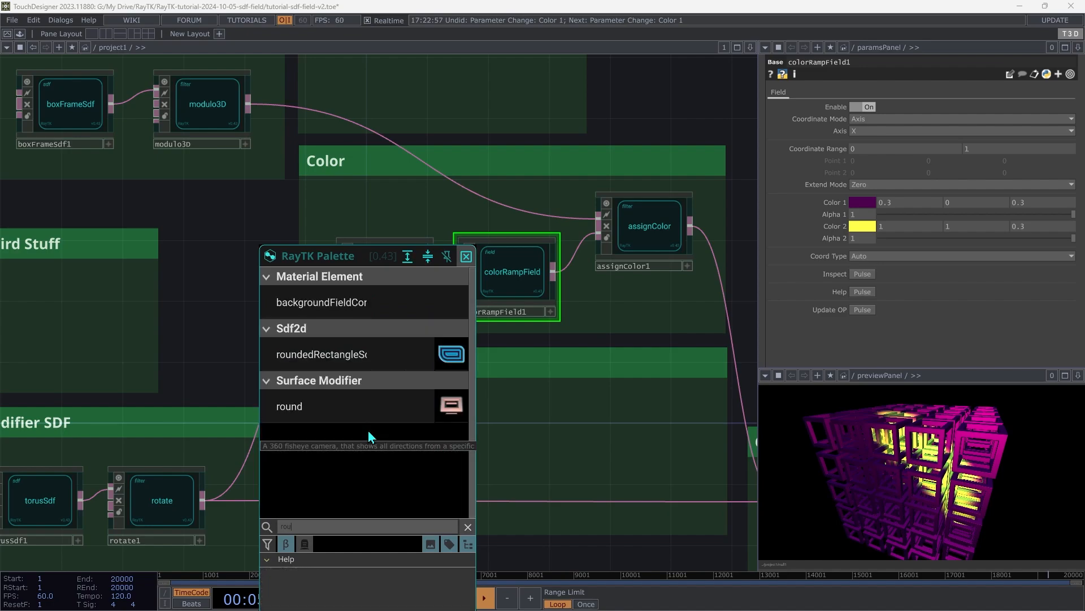
type("nd")
left_click(346, 416)
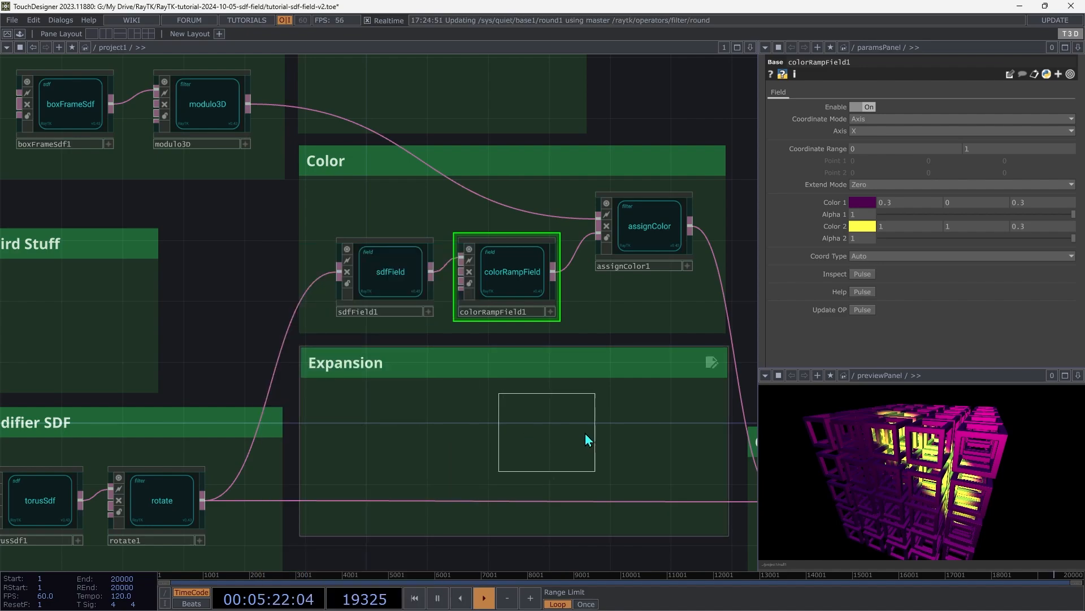
left_click(594, 439)
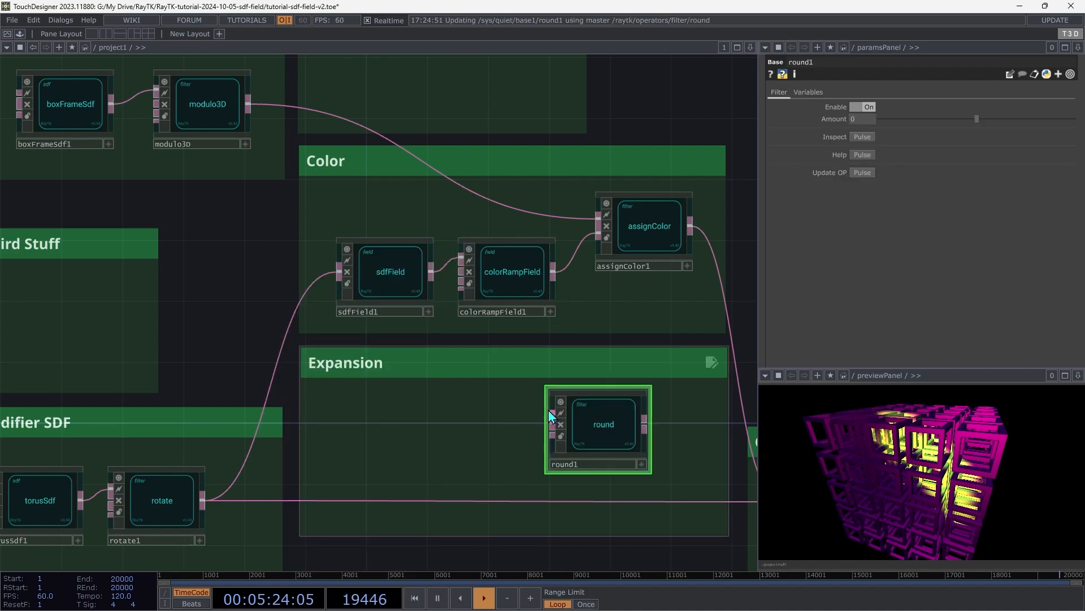
left_click_drag(549, 410, 692, 226)
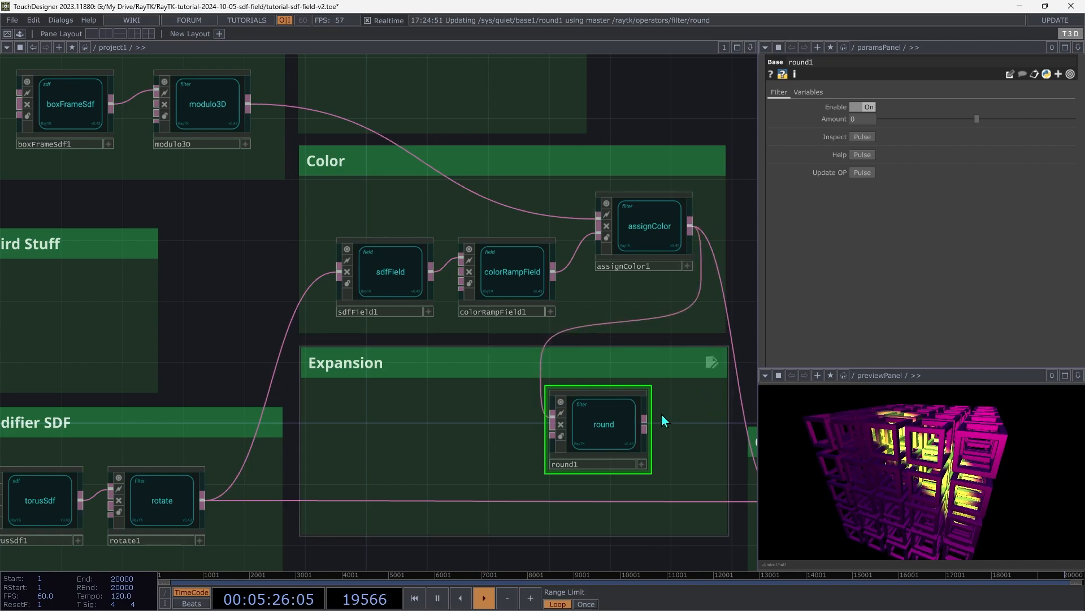
left_click_drag(645, 424, 741, 399)
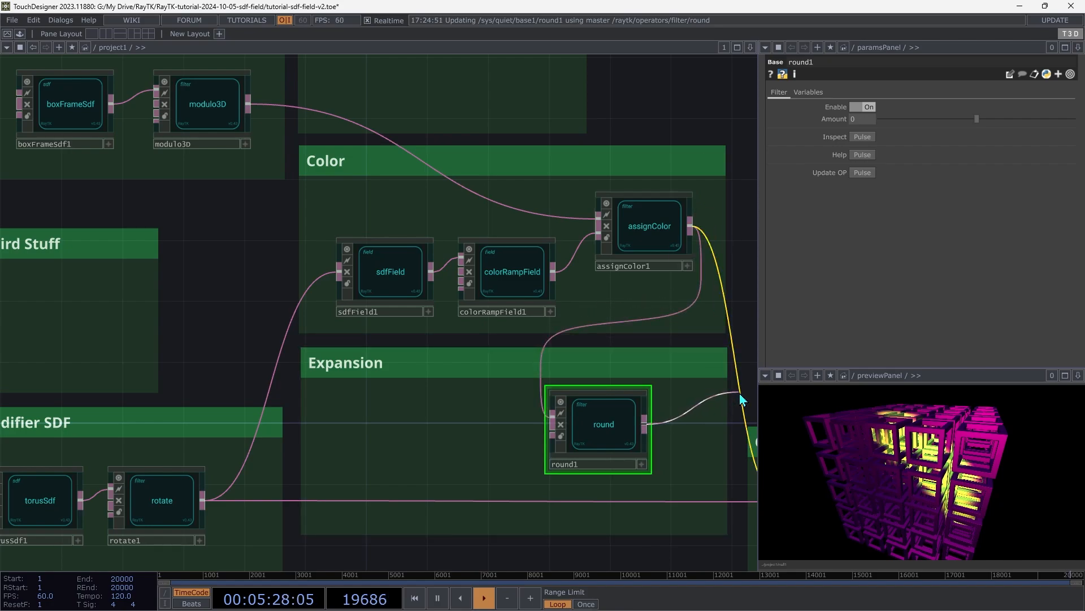
left_click_drag(588, 427, 635, 427)
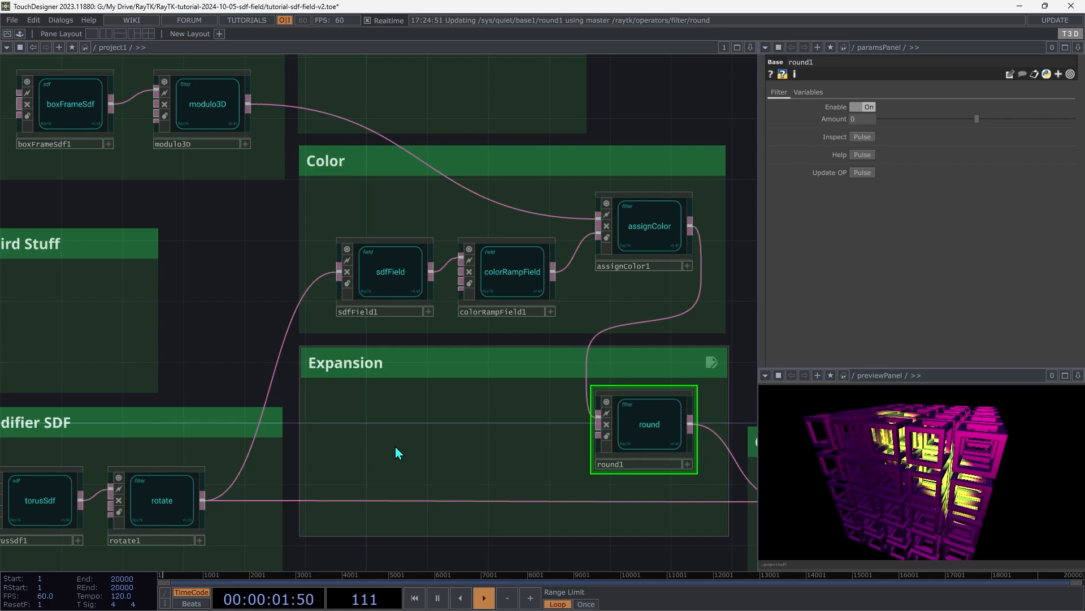
Add an sdfField in the Expansion box and connect the rotate operator's output to its input
key("alt+r")
type("sdff")
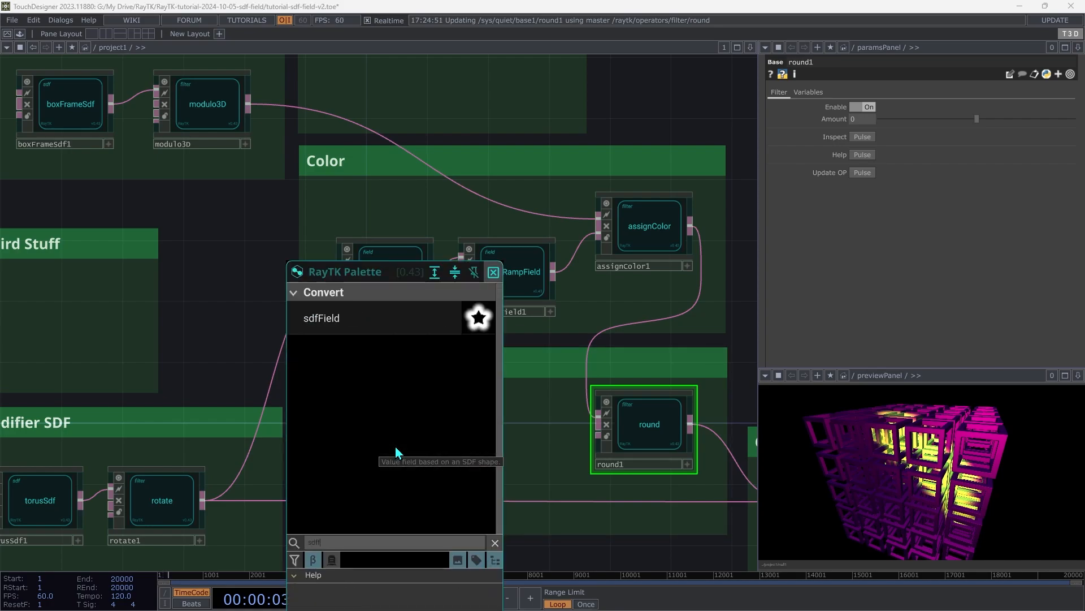
left_click(376, 328)
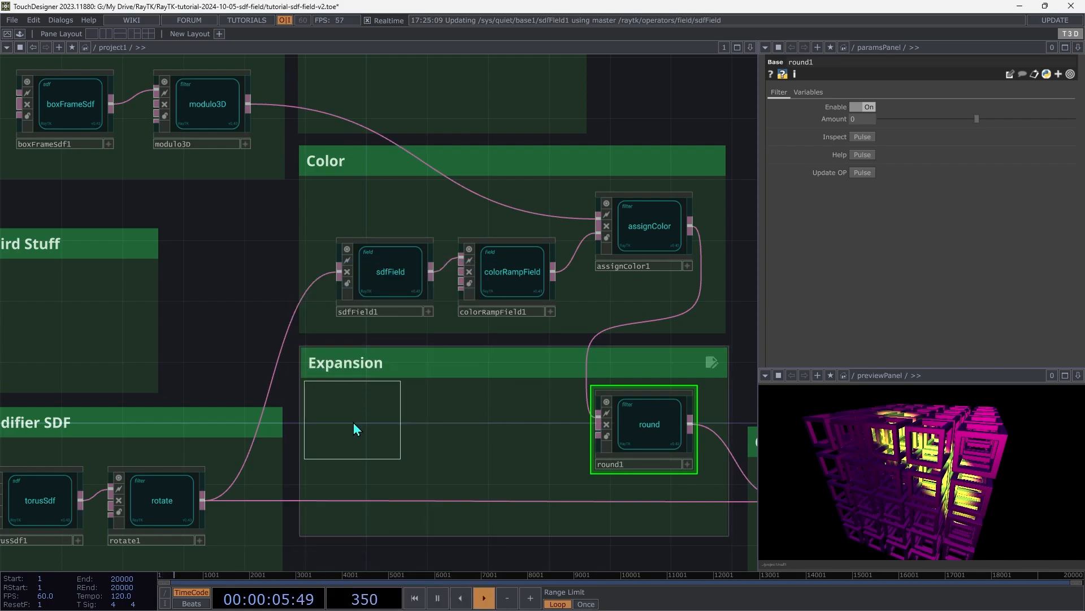
left_click(376, 444)
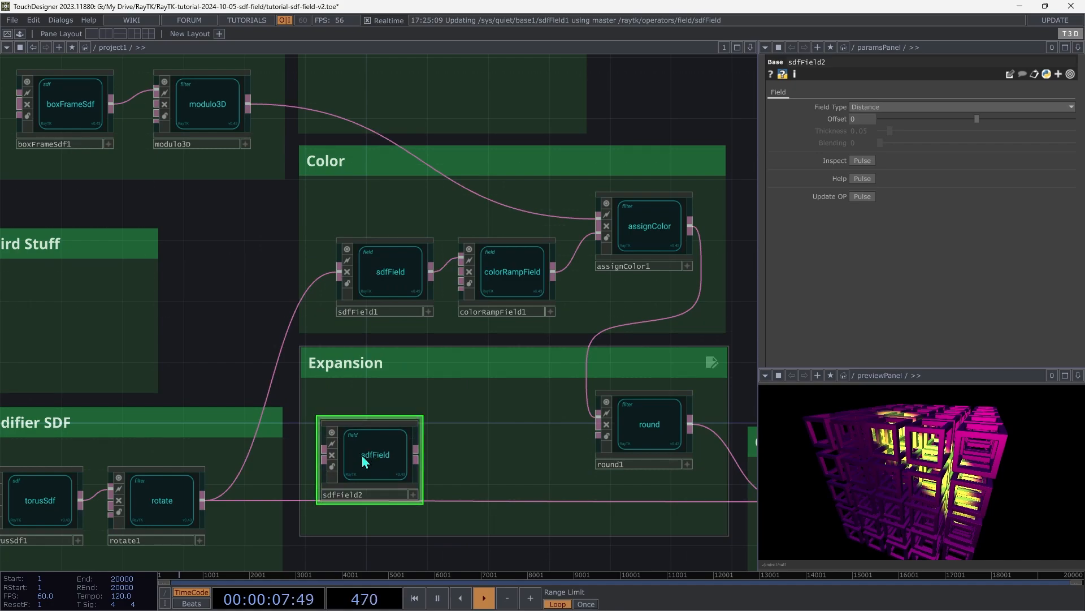
left_click_drag(322, 456, 204, 500)
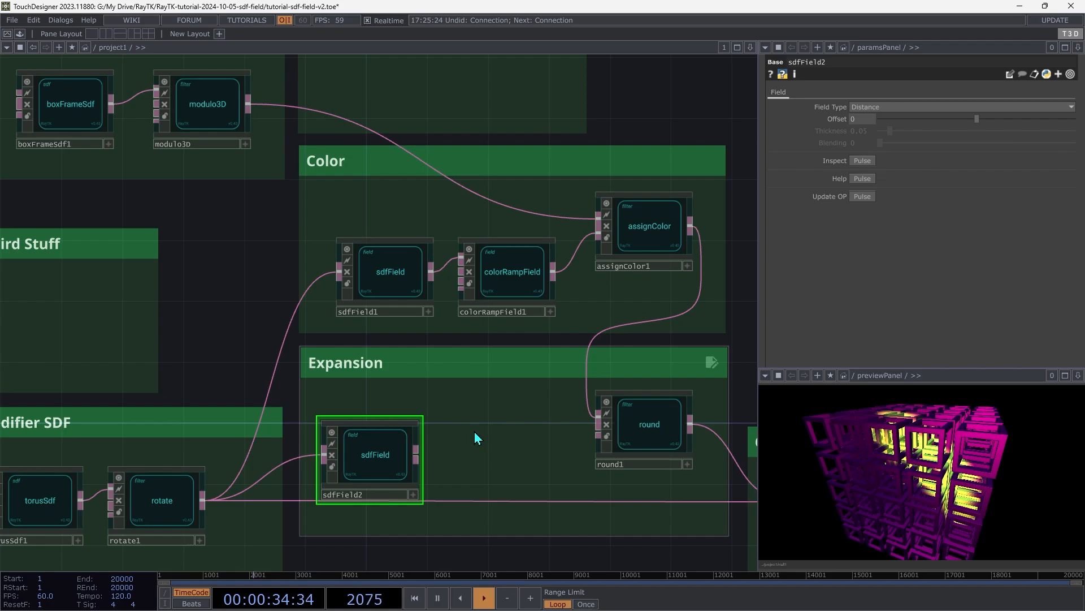
Add a waveField in the Expansion box and wire it between the new sdfField and round's second input
key("alt+r")
type("wavef")
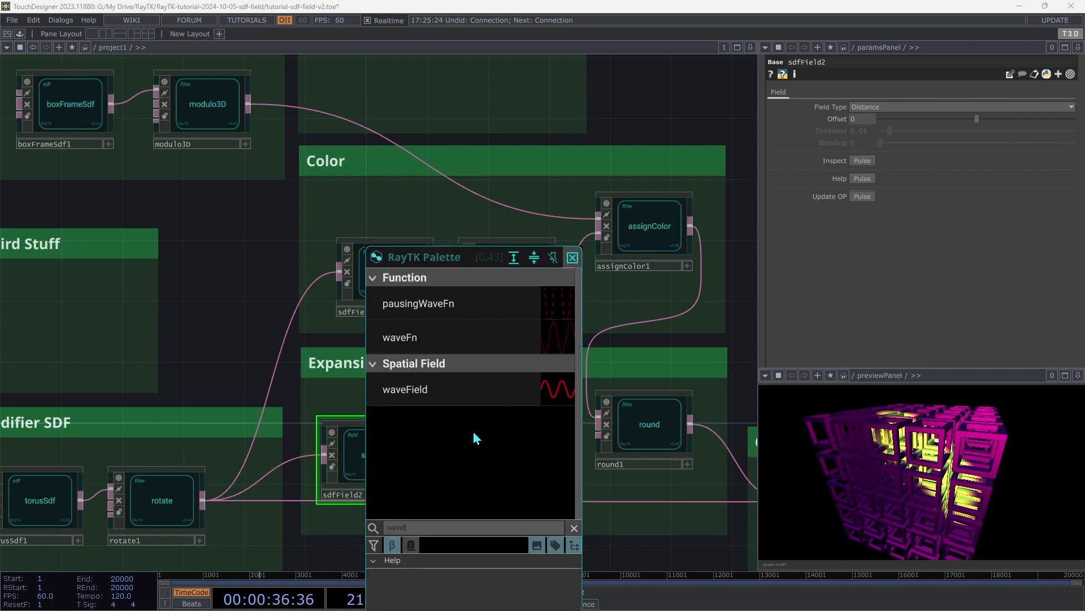
left_click(424, 396)
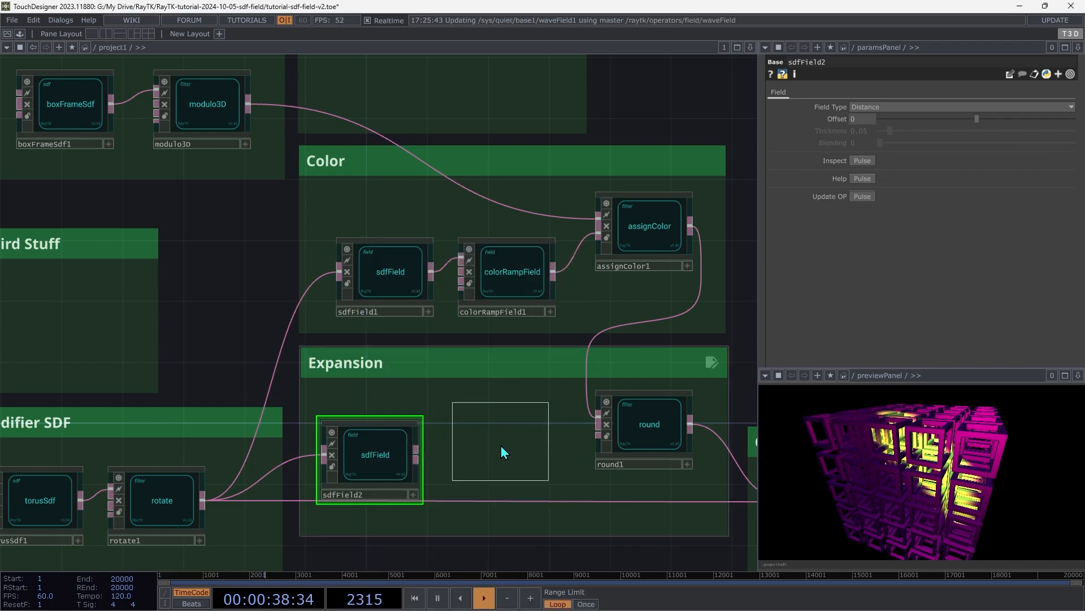
left_click(492, 445)
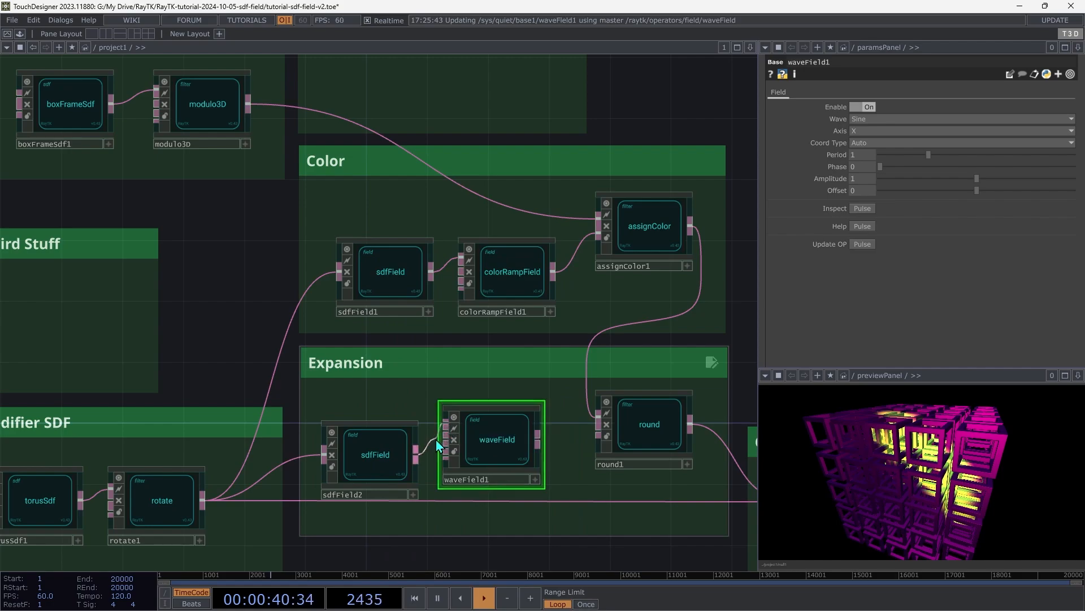
left_click_drag(445, 425, 418, 444)
left_click_drag(538, 436, 647, 435)
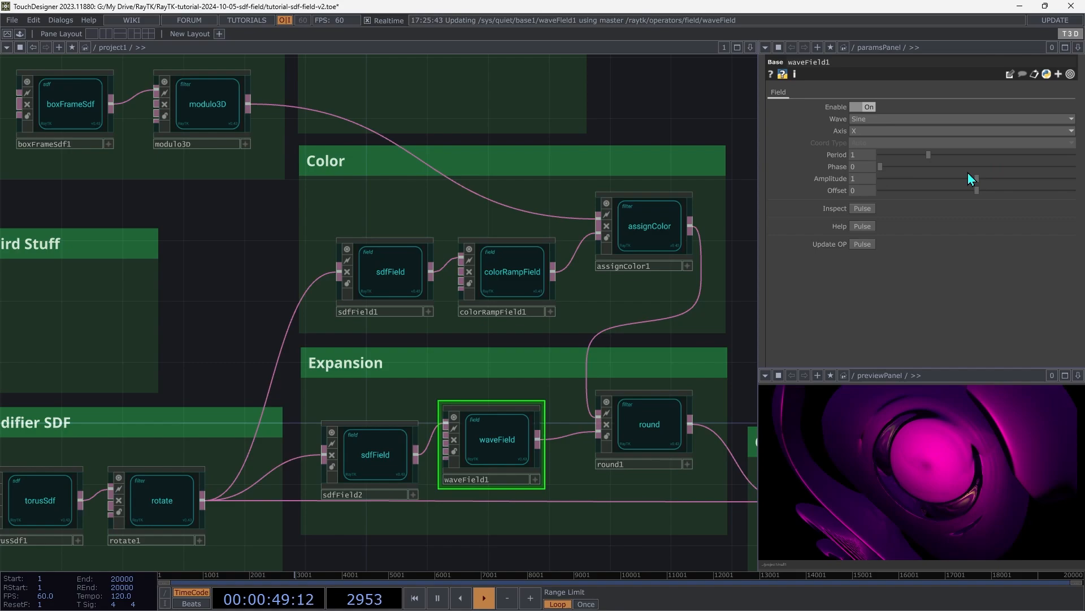
Set the waveField's Amplitude to 0.08 and try varying its Phase
left_click_drag(979, 178, 888, 179)
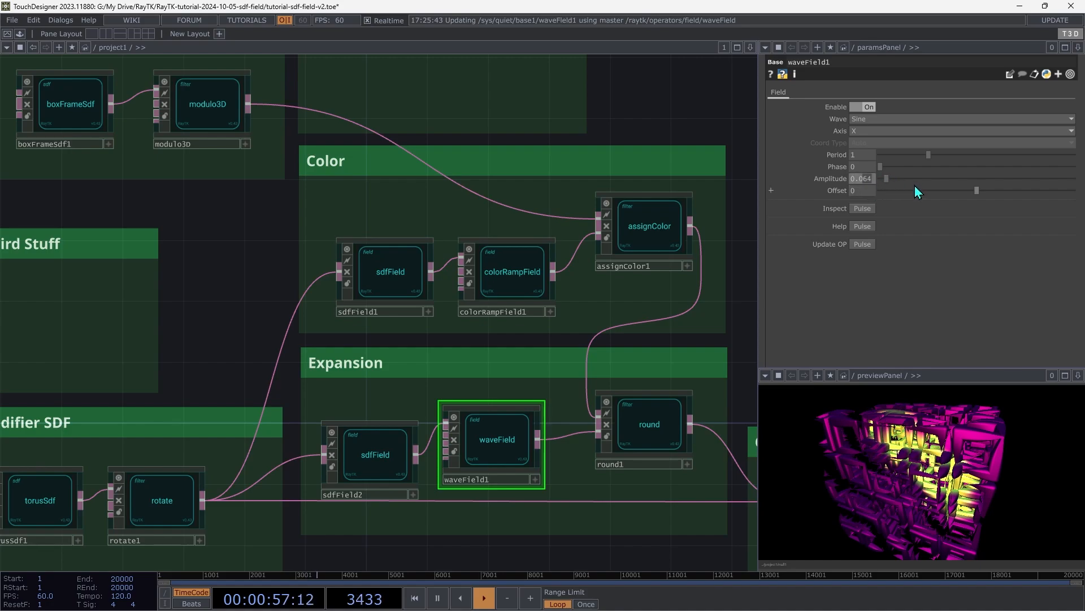
type("0.08")
key("Tab")
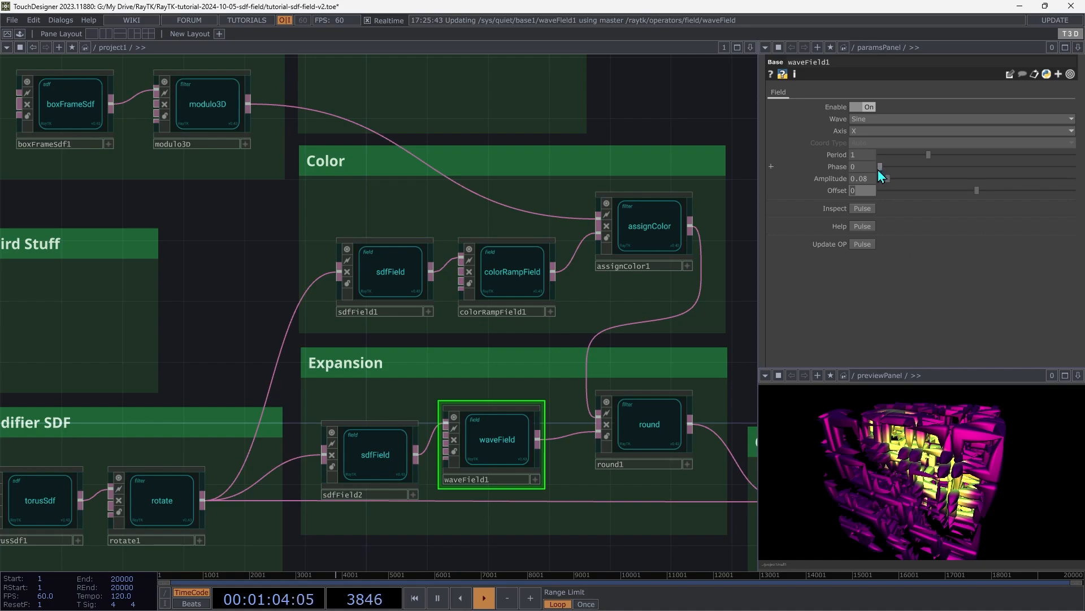
left_click_drag(881, 166, 856, 210)
Set the X rotation of the rotate operator in the Modifier SDF box to -231
left_click(146, 493)
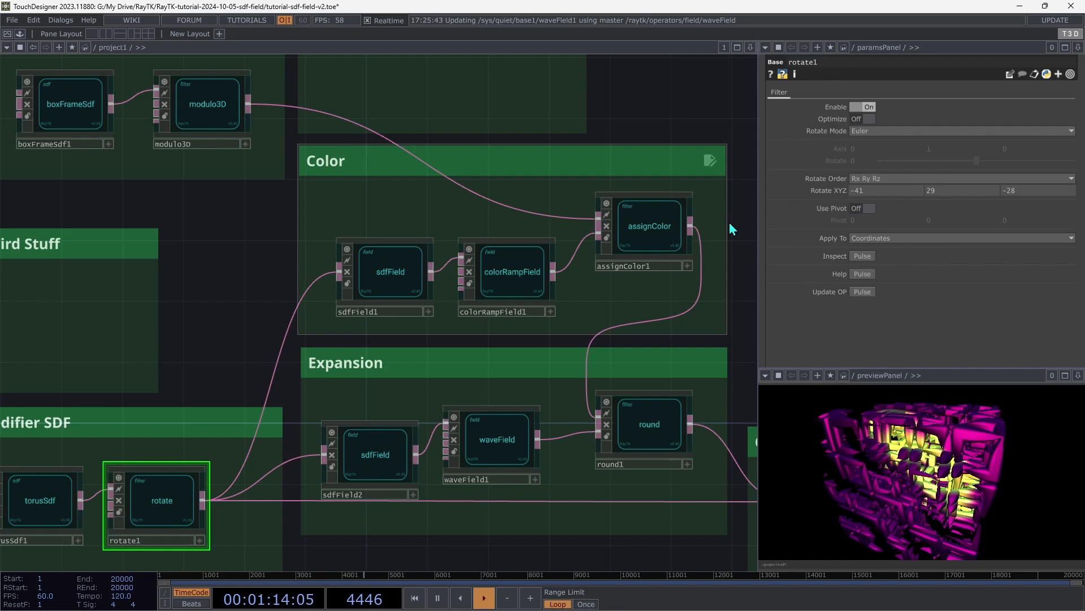
left_click_drag(912, 193, 861, 194)
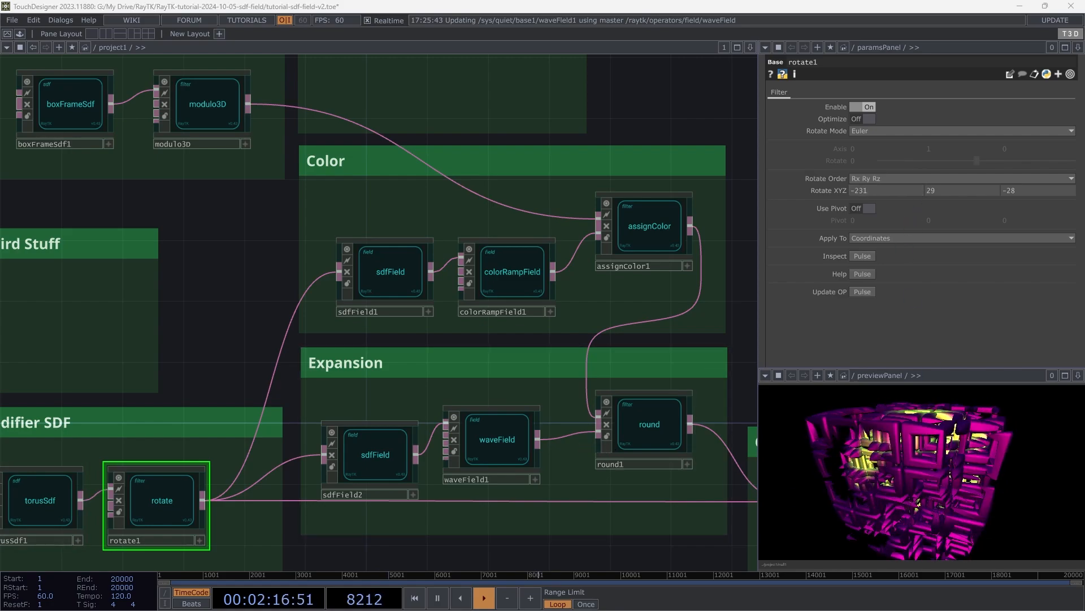
Animate all of the rotate operator's Rotate XYZ with a speedGenerator and place the generated nodes below it in the Modifier SDF box
left_click_drag(238, 328, 283, 212)
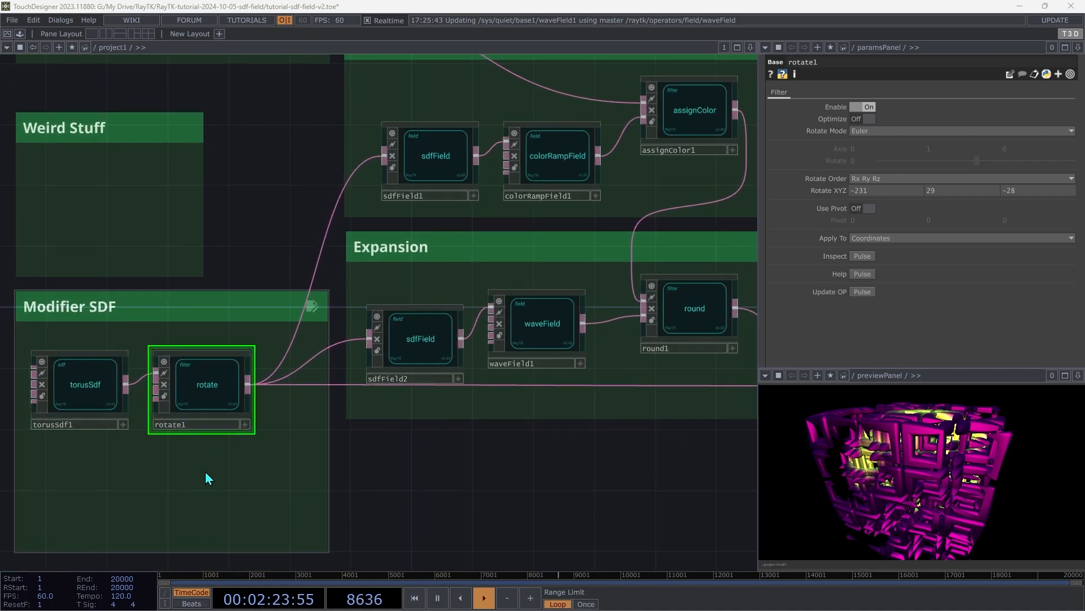
right_click(290, 451)
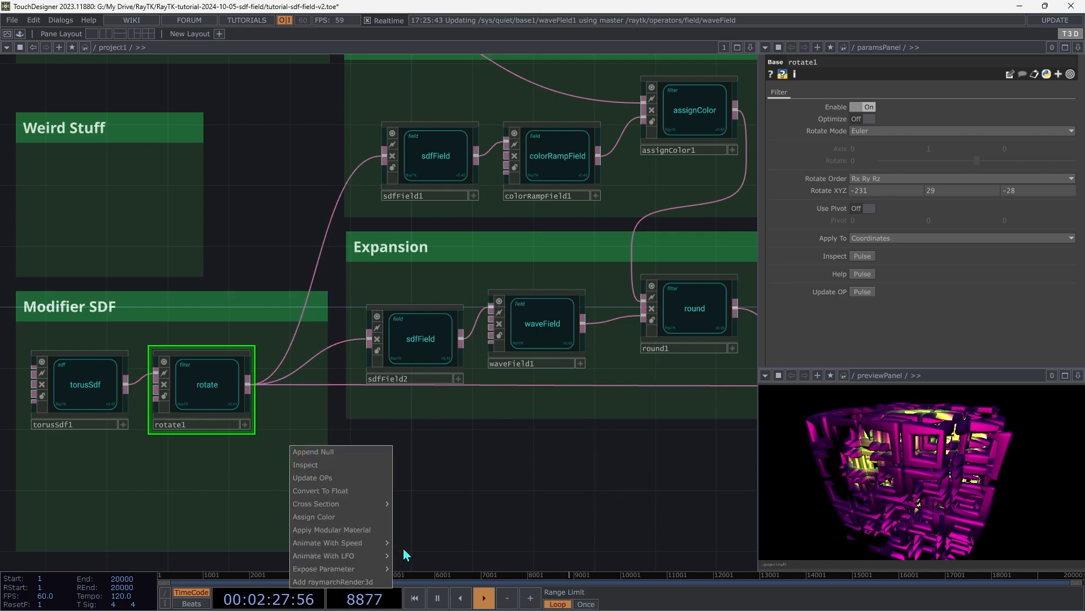
mouse_move(368, 544)
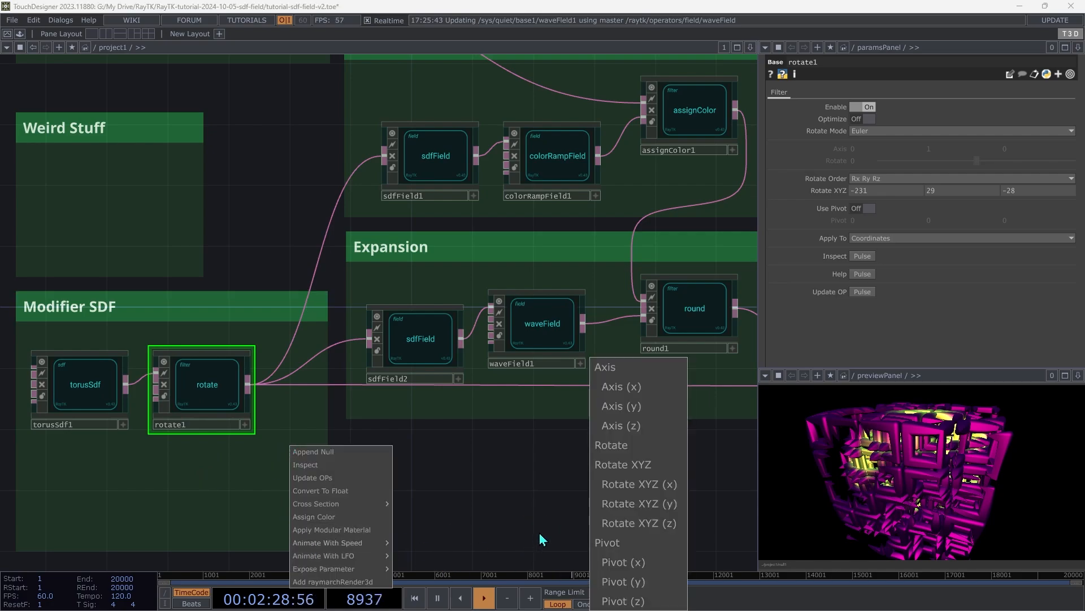
left_click(645, 465)
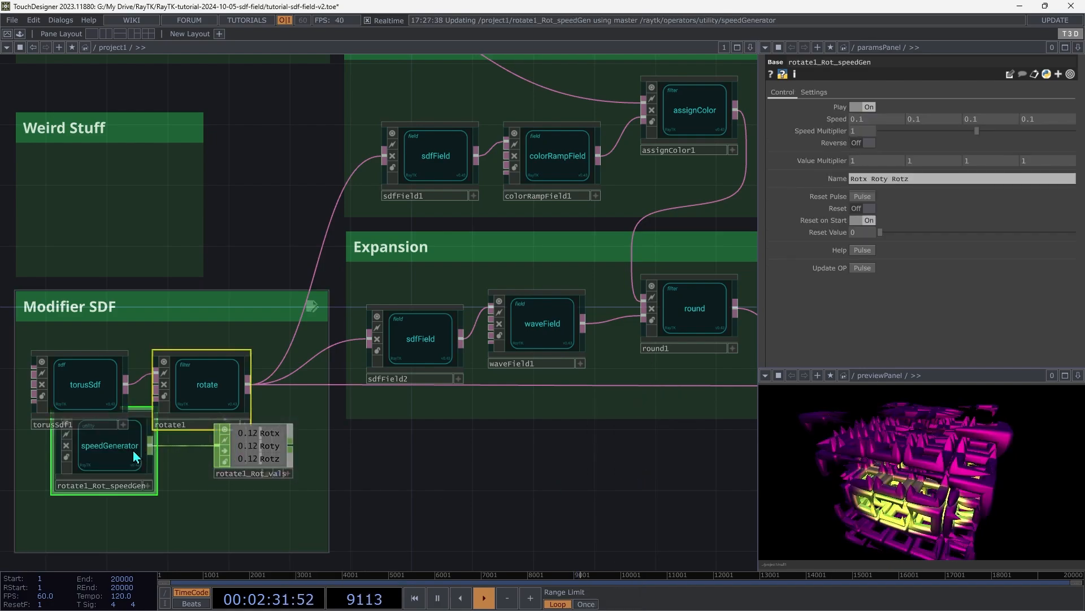
left_click_drag(245, 448, 245, 491)
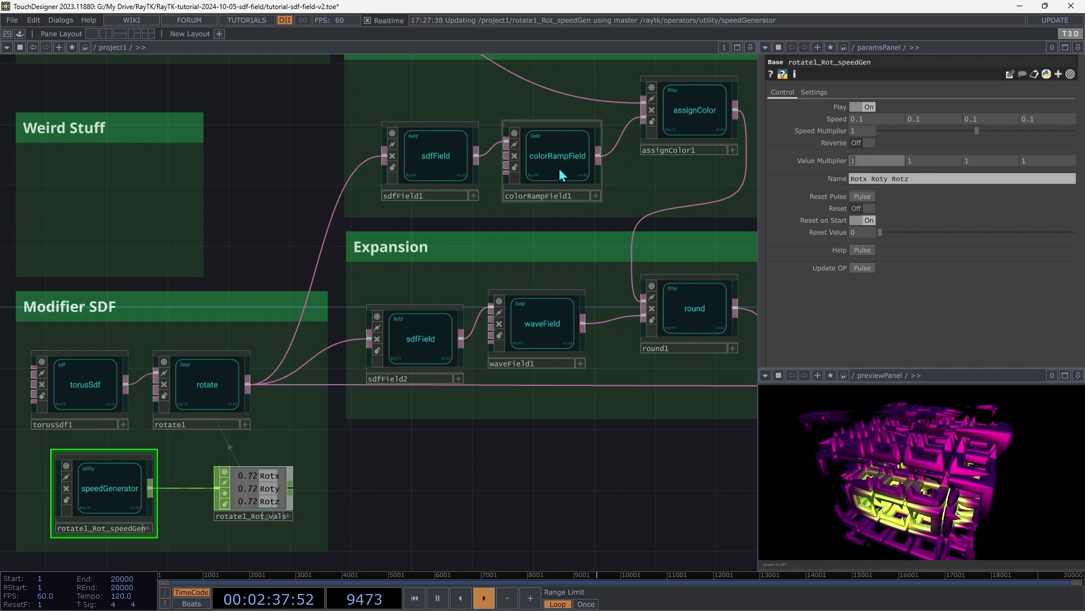
Set the first three Value Multiplier components of the speedGenerator to 30 each
type("30")
key("Tab")
type("30")
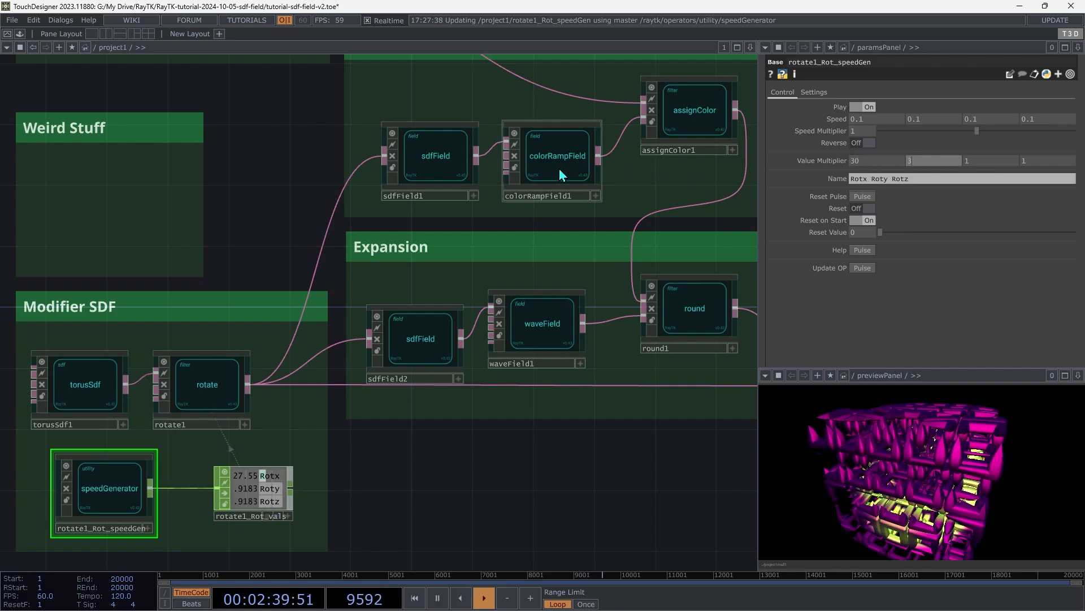
key("Tab")
type("30")
key("Tab")
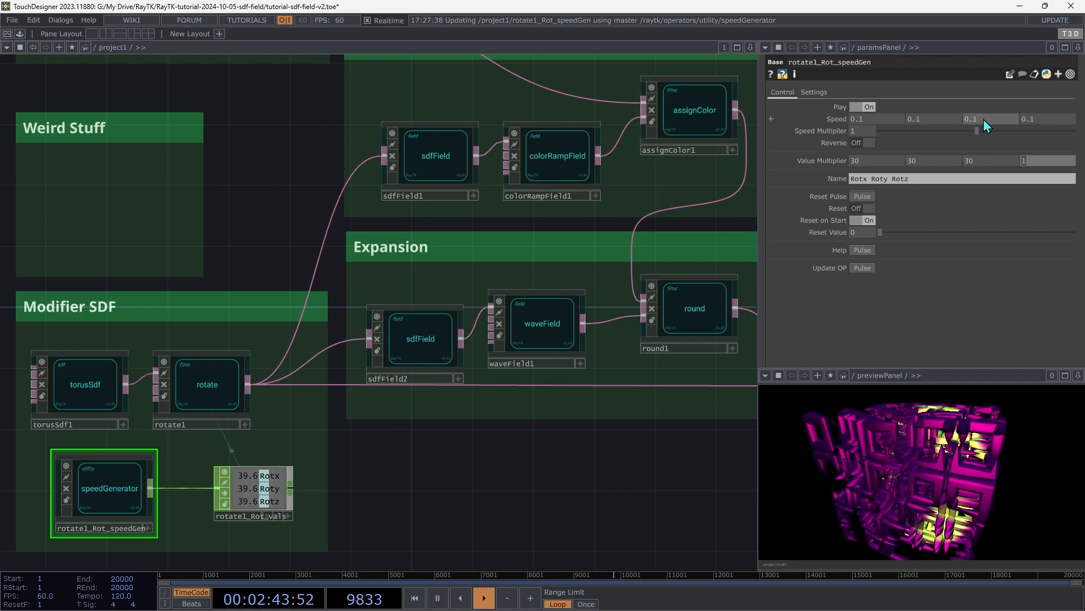
Set the speedGenerator's first Speed value to 0.4, its third to 0.7 and its Speed Multiplier to 0.515
left_click_drag(984, 120, 1000, 119)
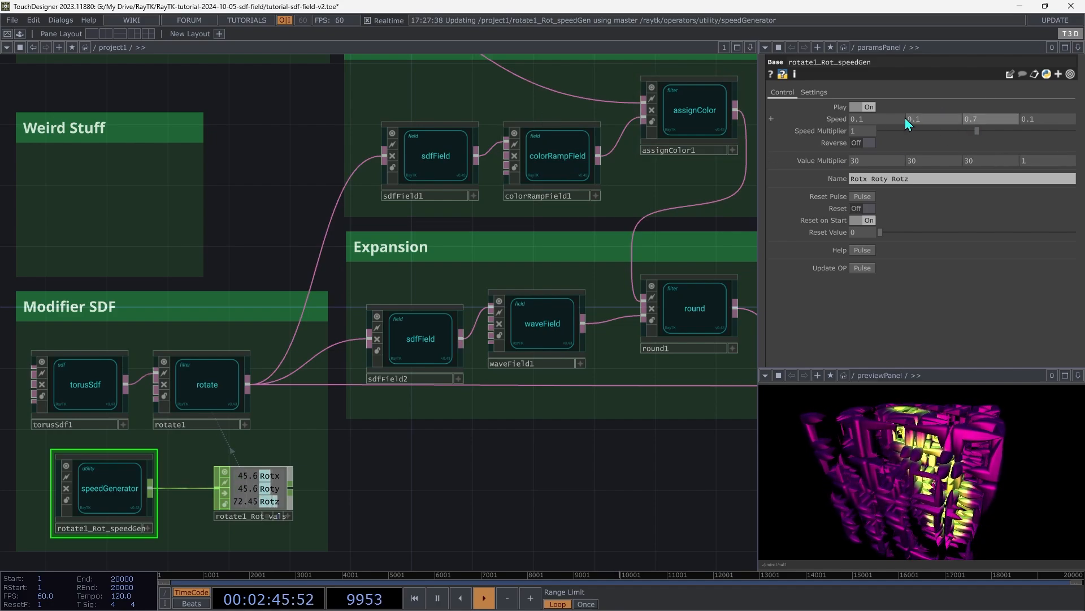
left_click_drag(887, 118, 905, 137)
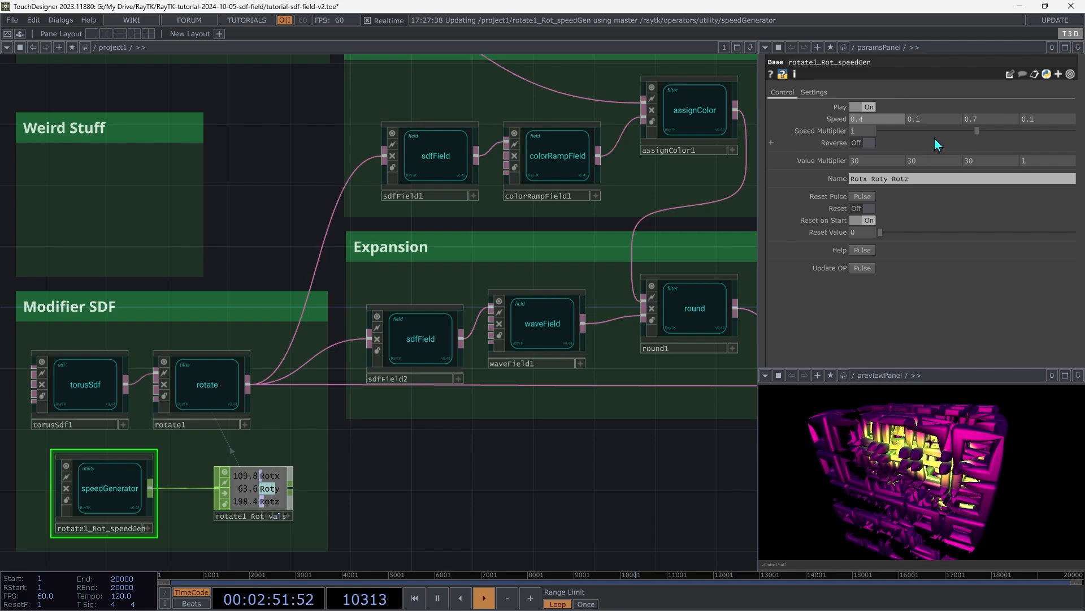
left_click(883, 131)
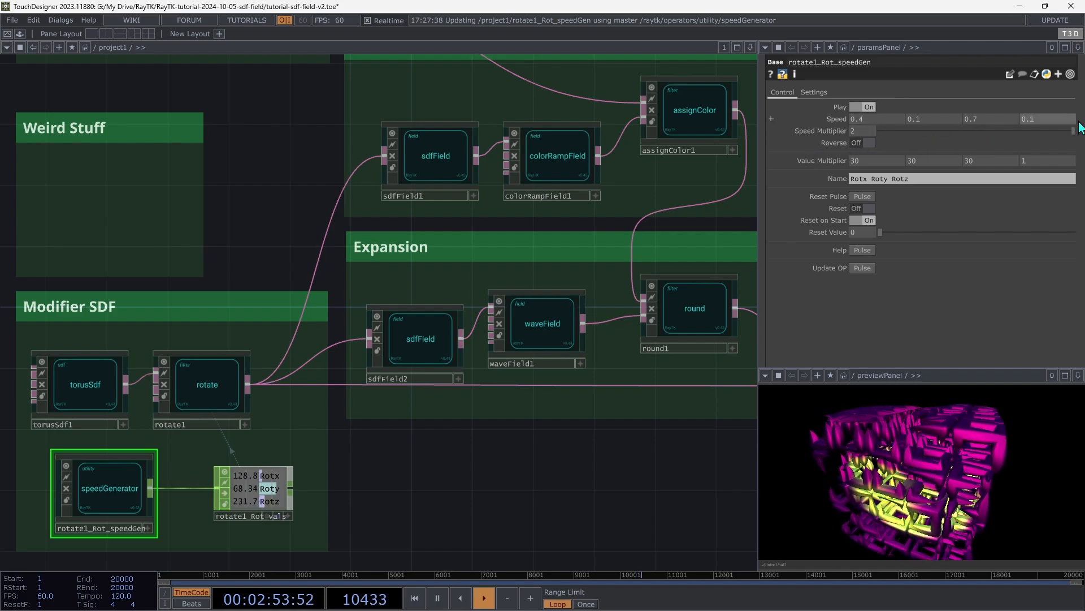
key("ctrl+z")
key("ctrl+z")
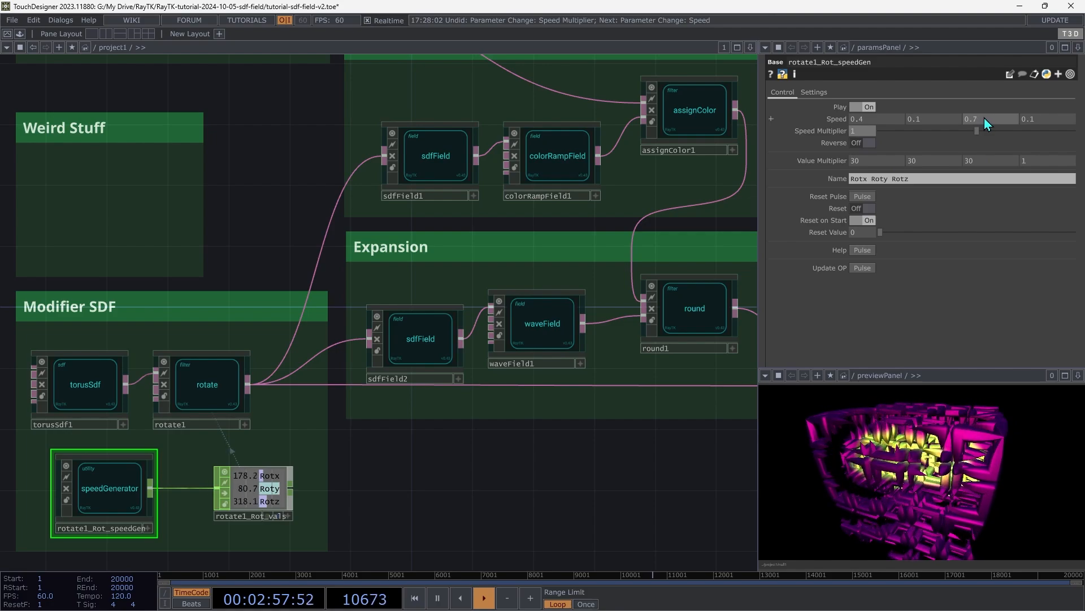
left_click(931, 131)
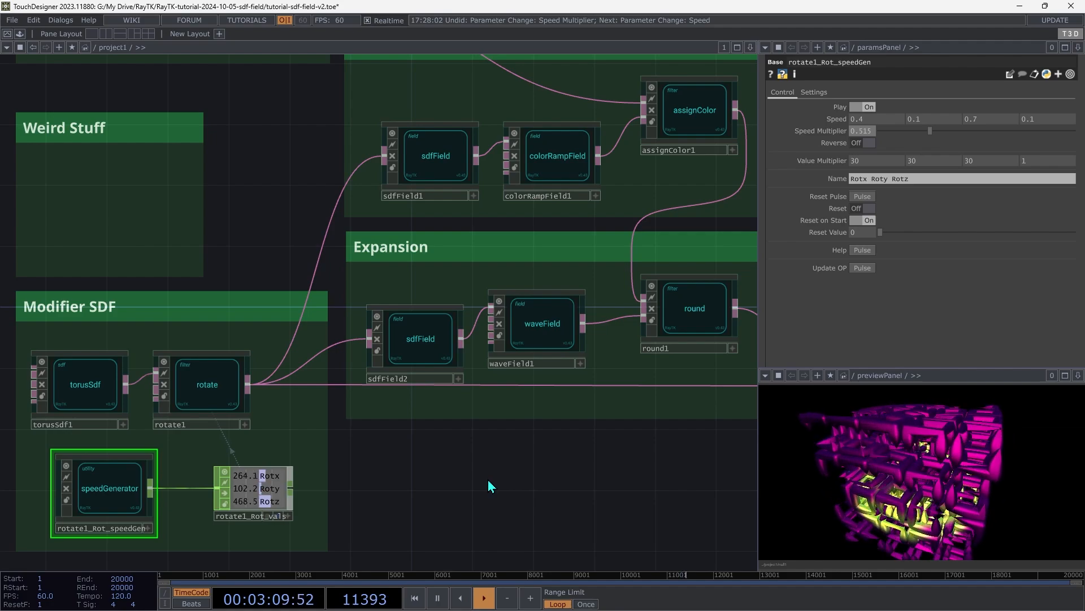
Disable the assignColor operator in the Color box and the round operator in the Expansion box
key("h")
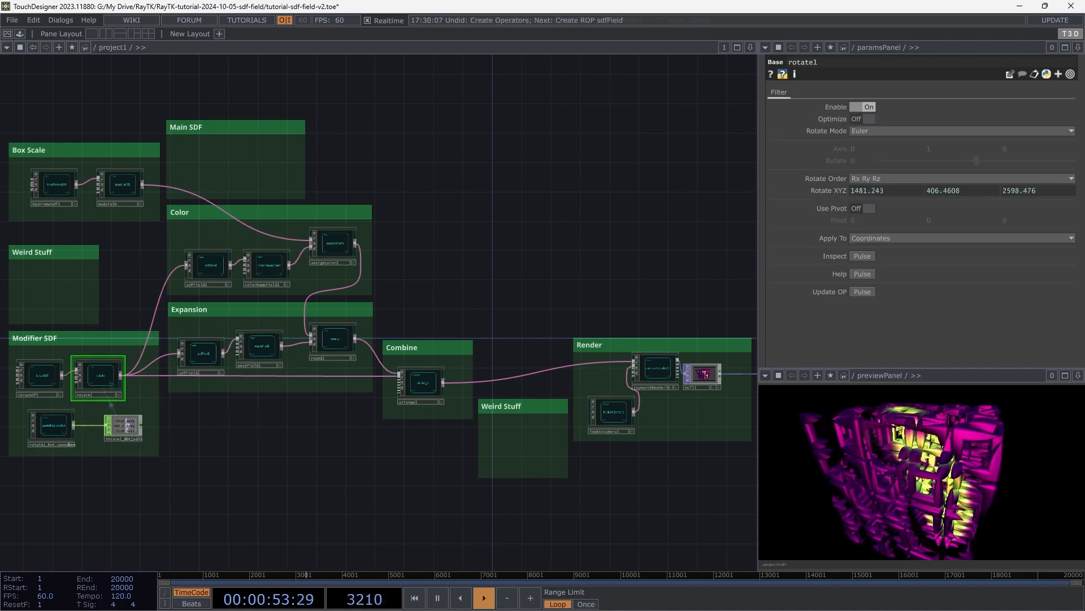
scroll(72, 192, "up", 5)
scroll(379, 312, "up", 2)
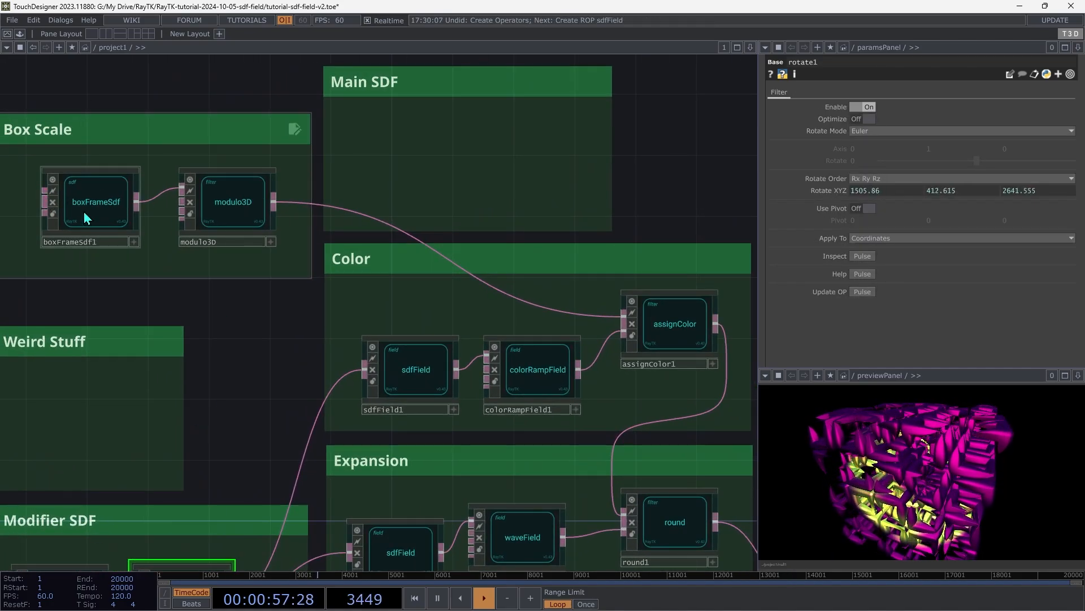
left_click(83, 204)
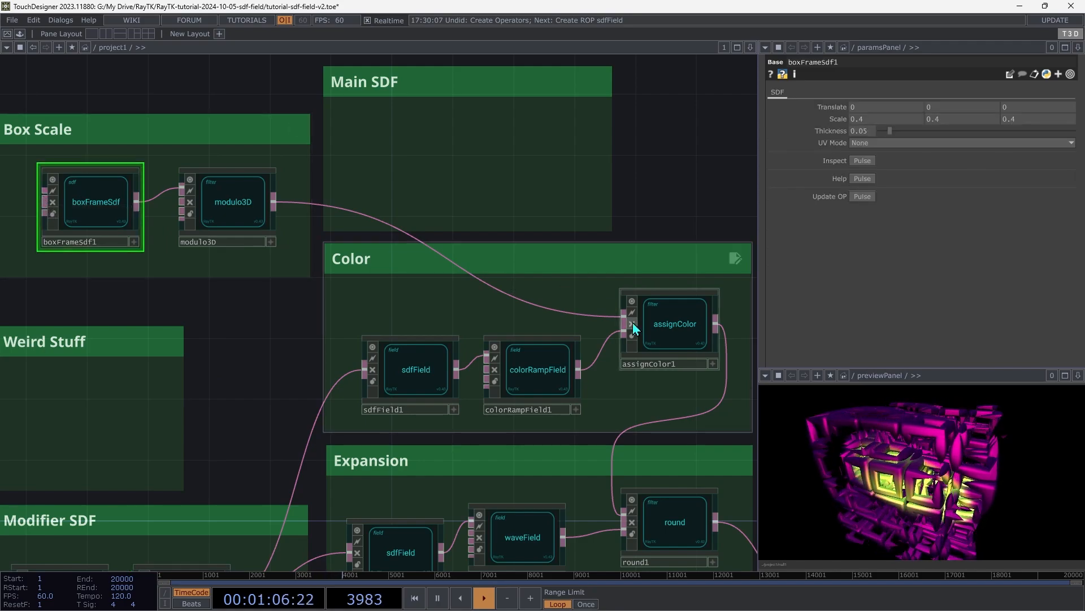
left_click(680, 323)
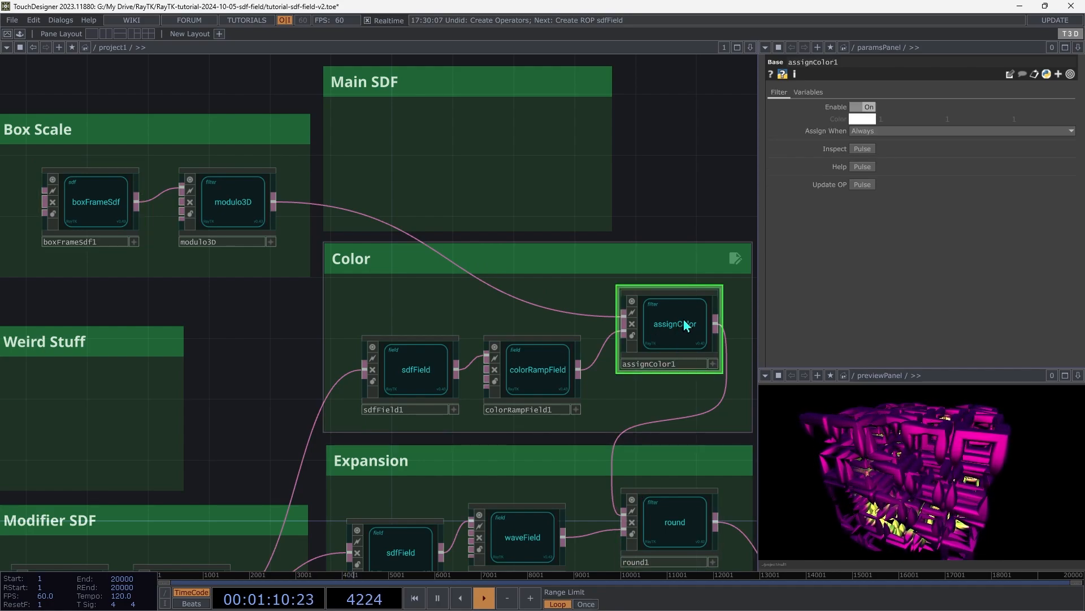
left_click(868, 105)
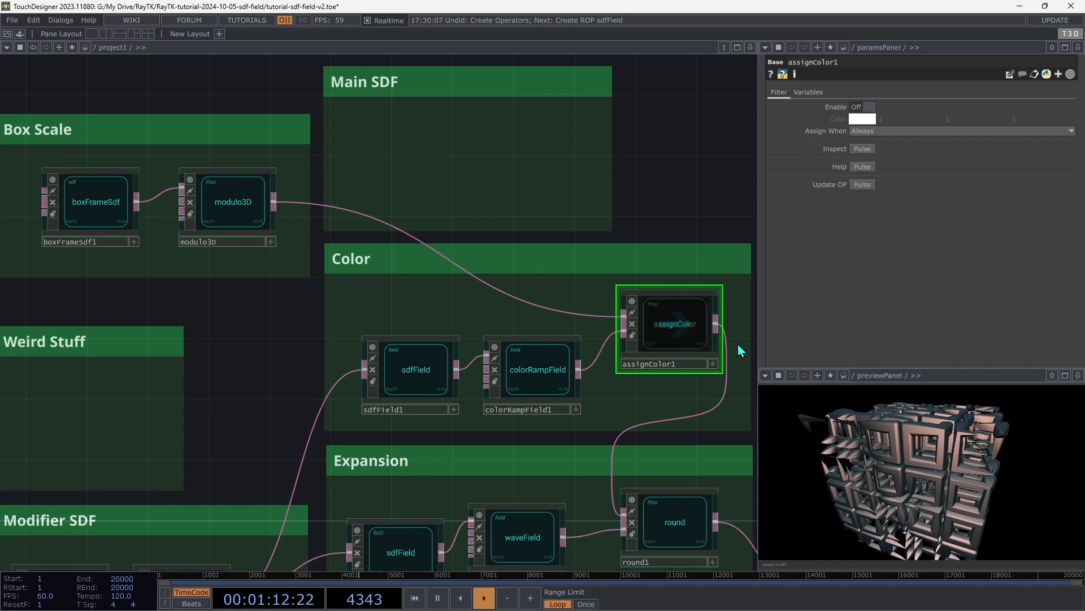
left_click(700, 536)
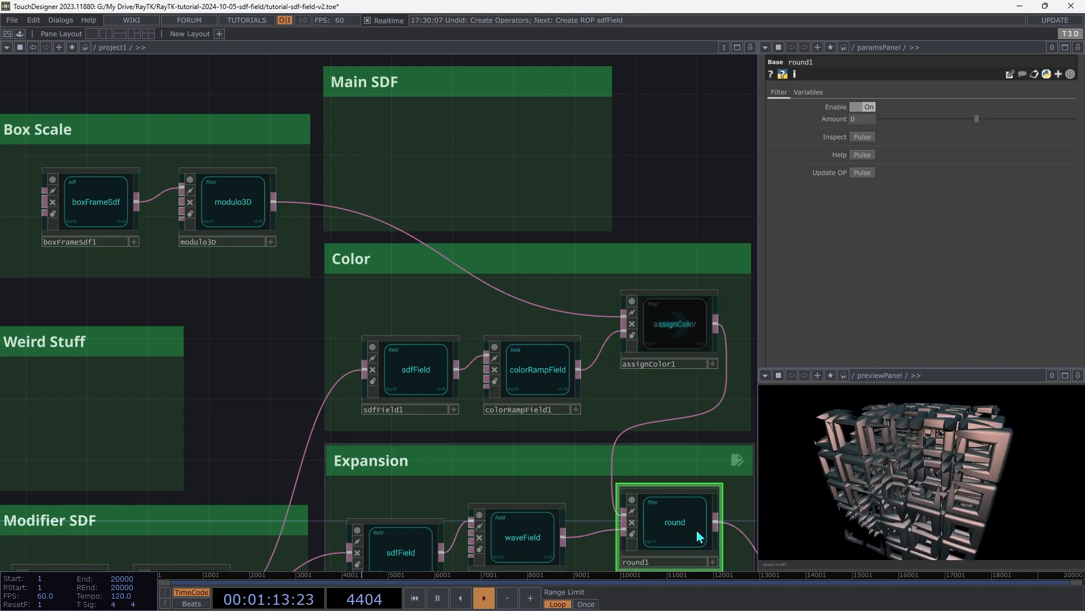
left_click(860, 107)
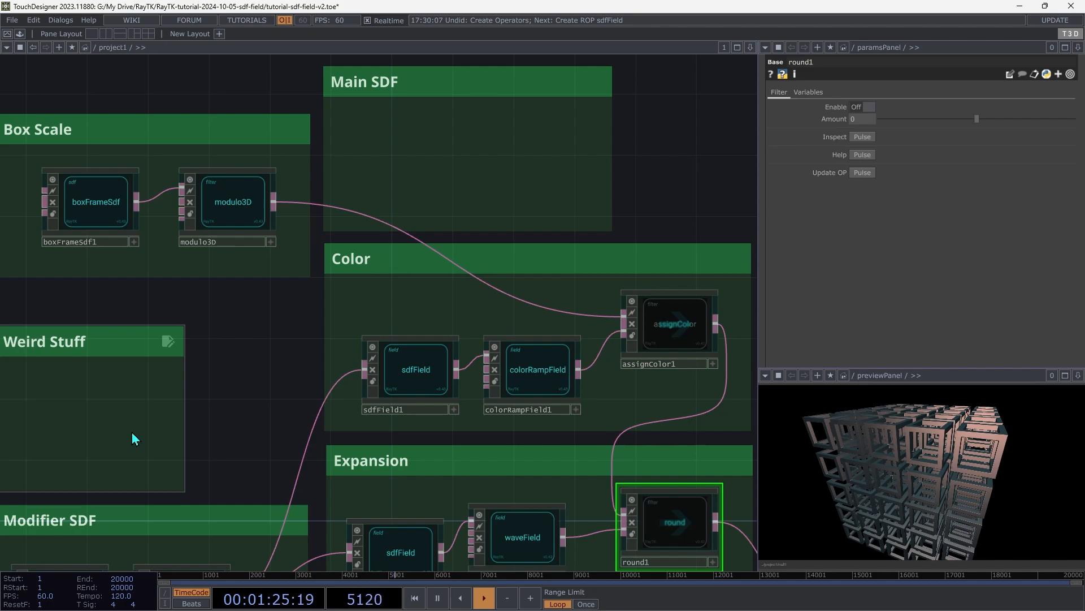
Add an sdfField next to the Weird Stuff box above Modifier SDF and connect the rotate operator's output to its input
left_click_drag(132, 433, 106, 334)
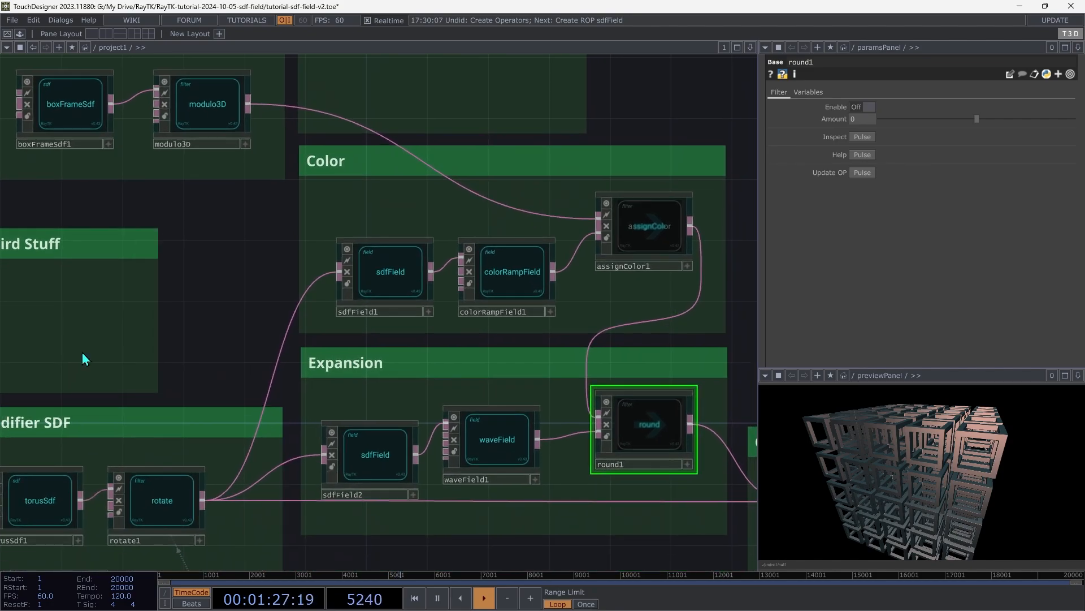
key("alt+r")
type("sdff")
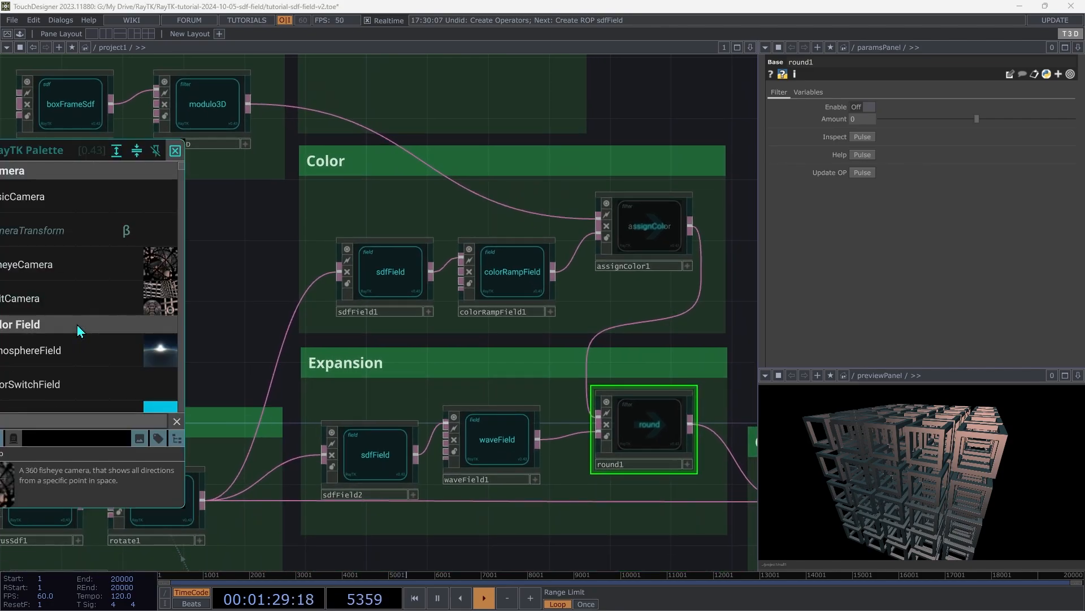
left_click(109, 203)
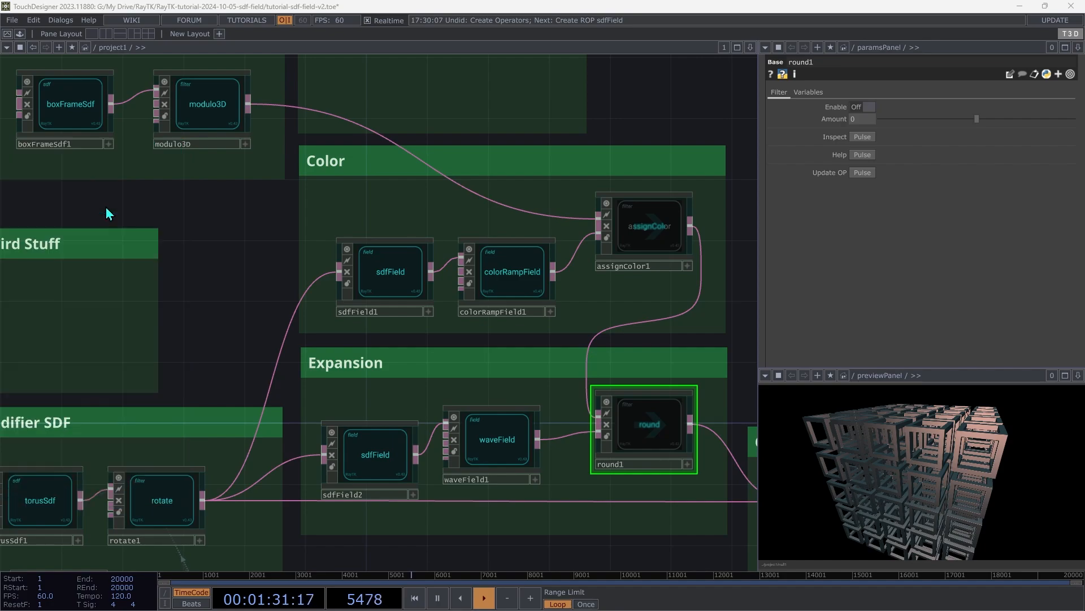
left_click(228, 330)
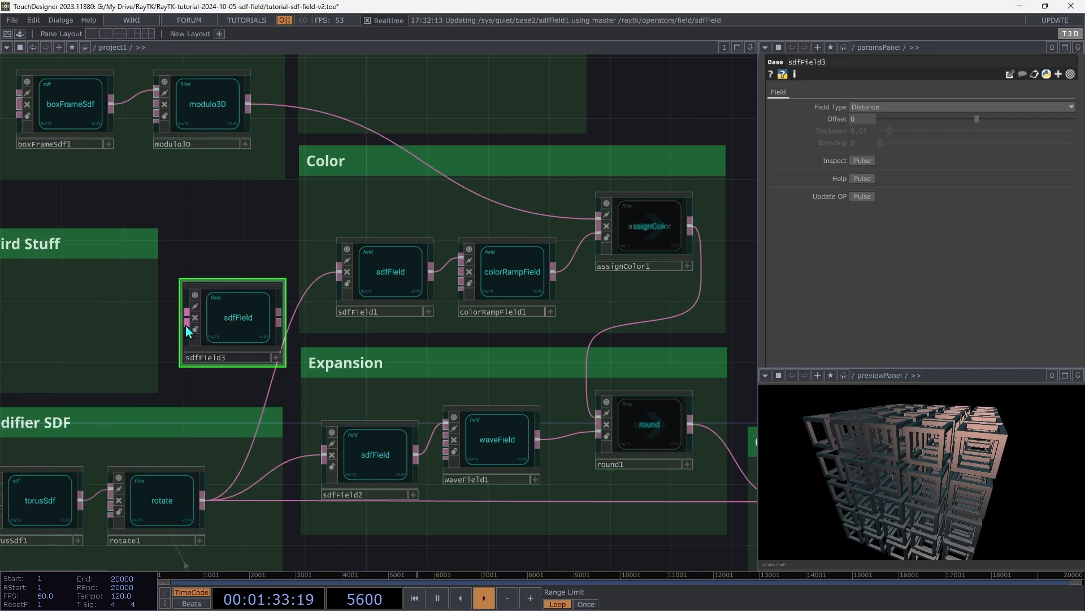
left_click_drag(187, 320, 204, 500)
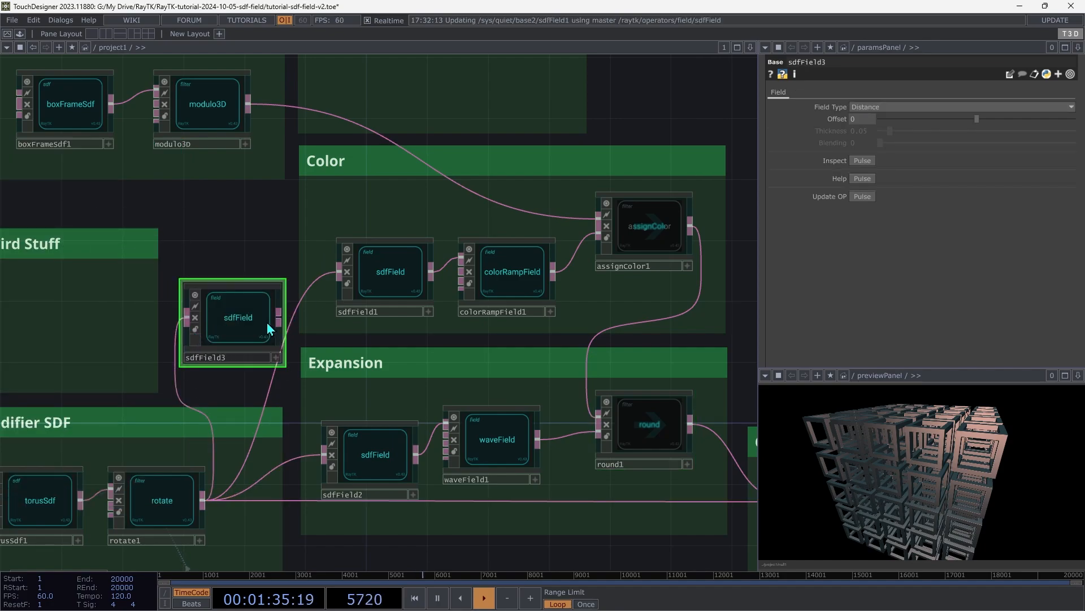
Wire the new sdfField in the Weird Stuff box to boxFrameSdf's Scale Field input and set its Field Type to Inside
left_click_drag(270, 330, 12, 103)
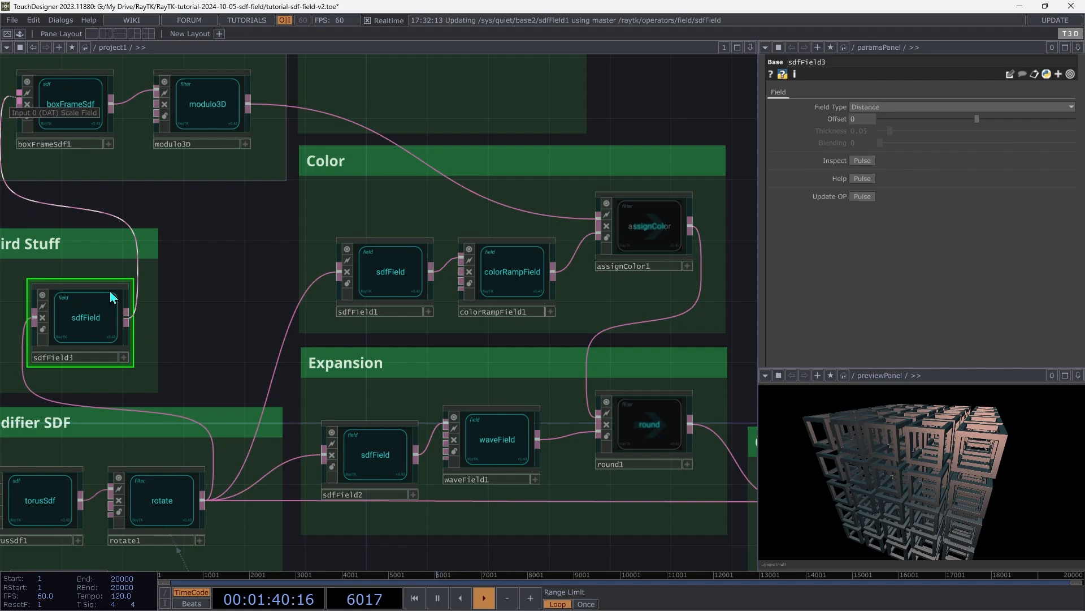
left_click_drag(103, 303, 128, 402)
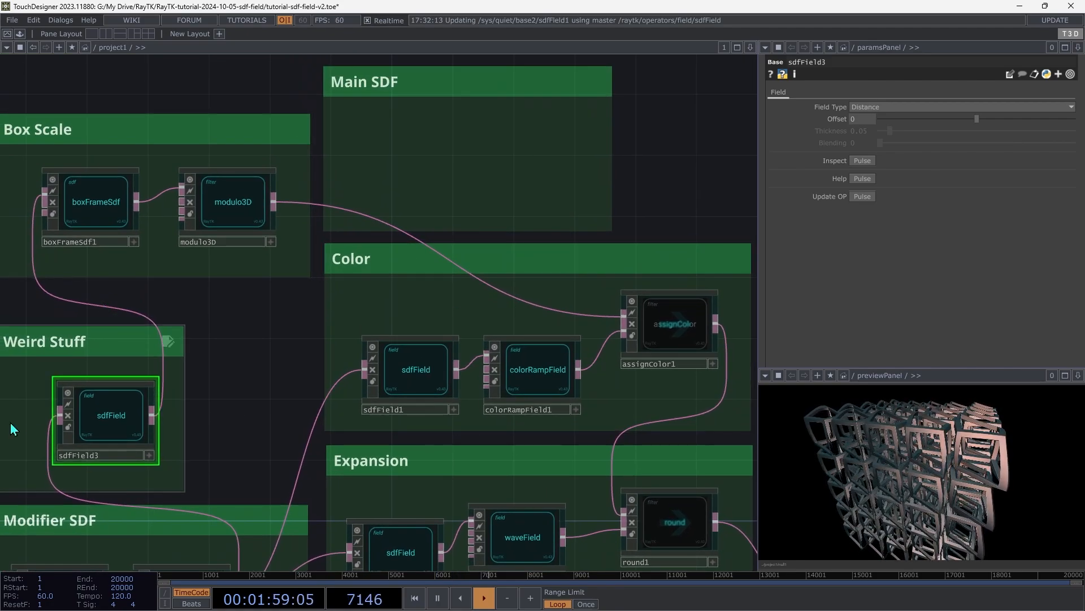
left_click(873, 107)
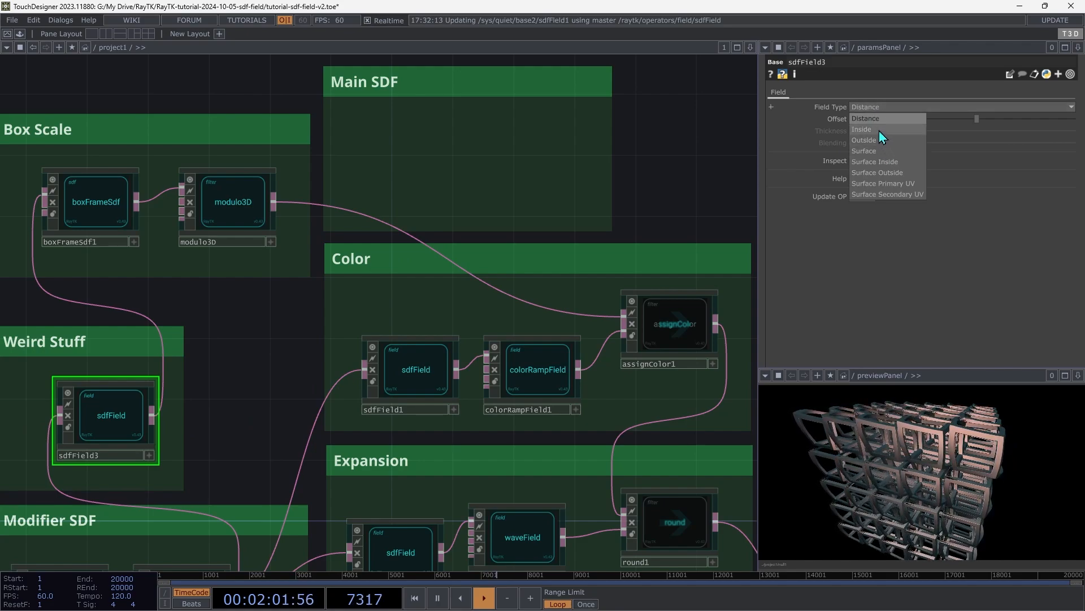
left_click(879, 130)
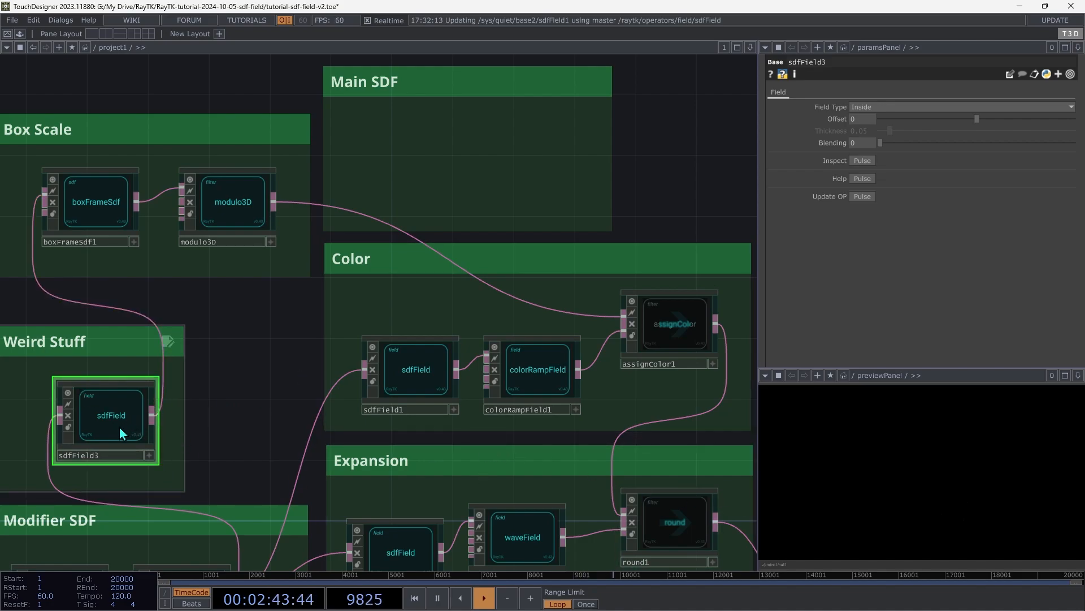
Append a simple field rescale to the sdfField and wire its output to boxFrameSdf's Scale Field input
left_click_drag(114, 432, 84, 433)
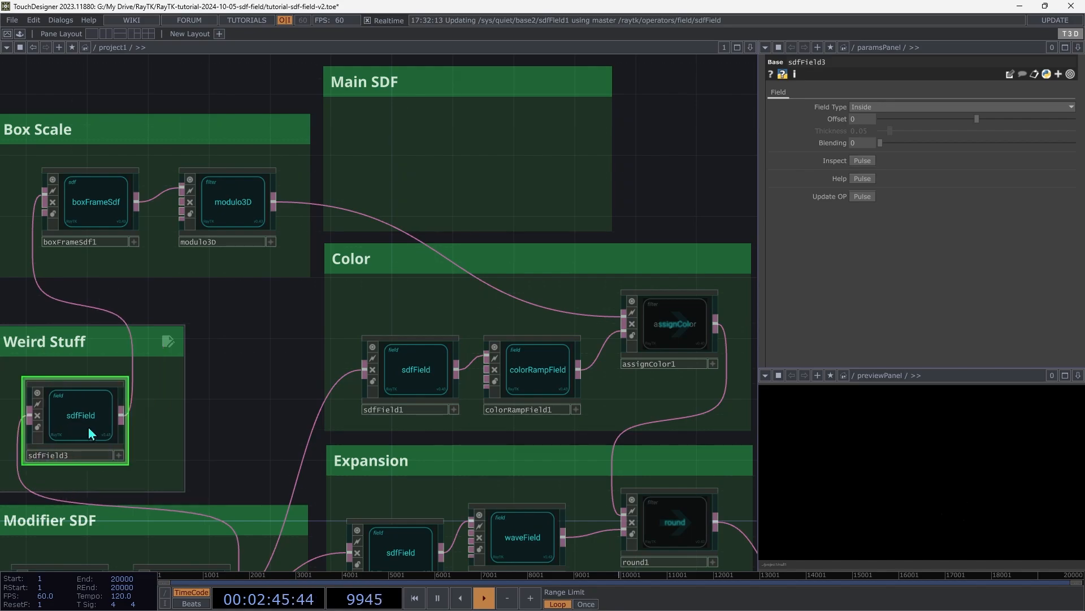
right_click(248, 345)
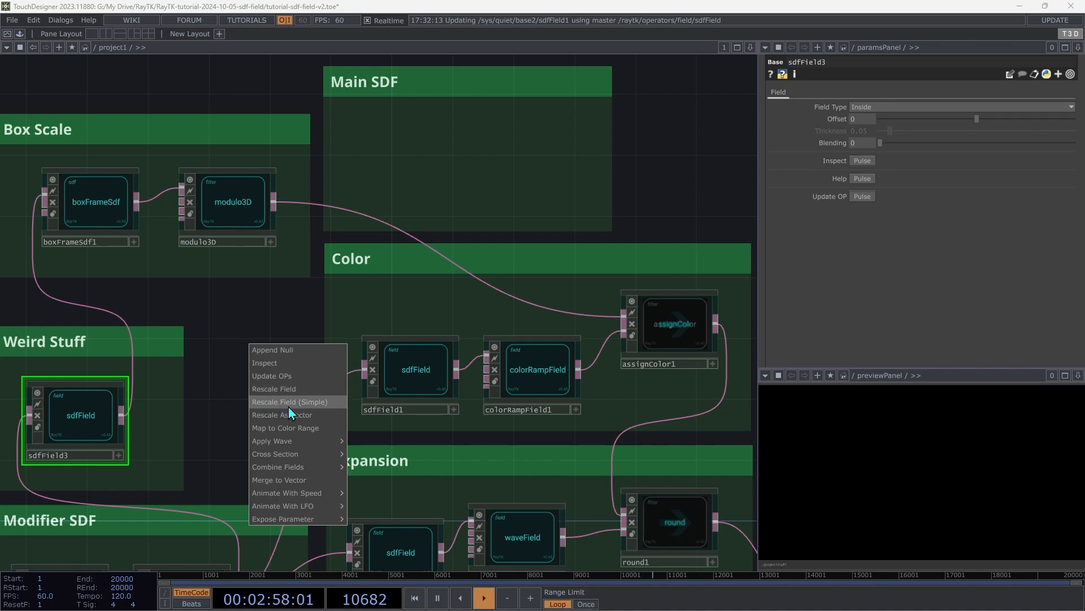
left_click(286, 402)
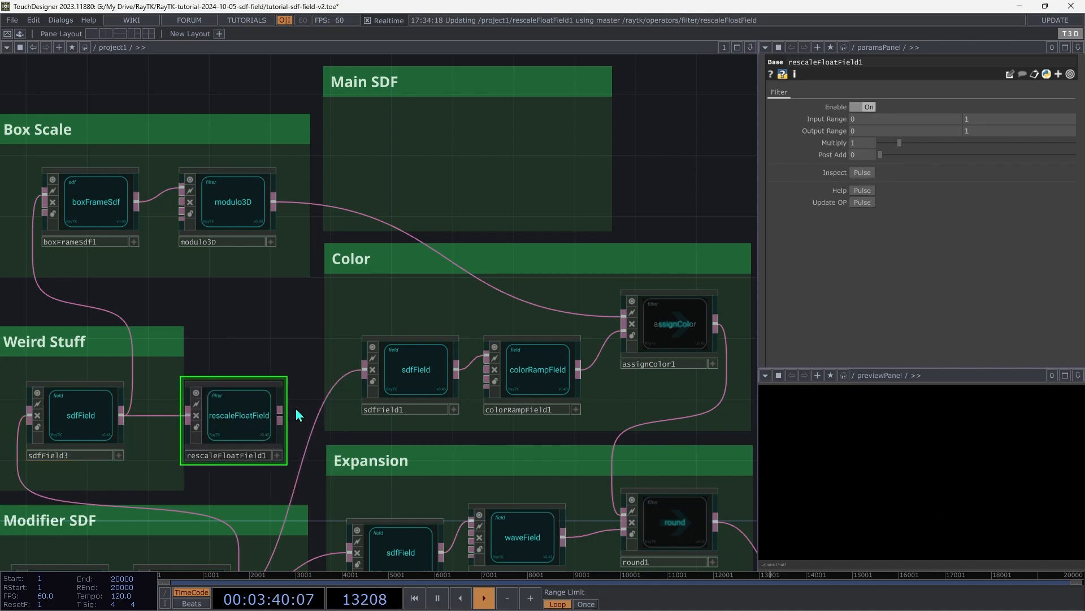
mouse_move(281, 415)
left_mouse_down()
mouse_move(280, 338)
mouse_move(34, 191)
left_mouse_up()
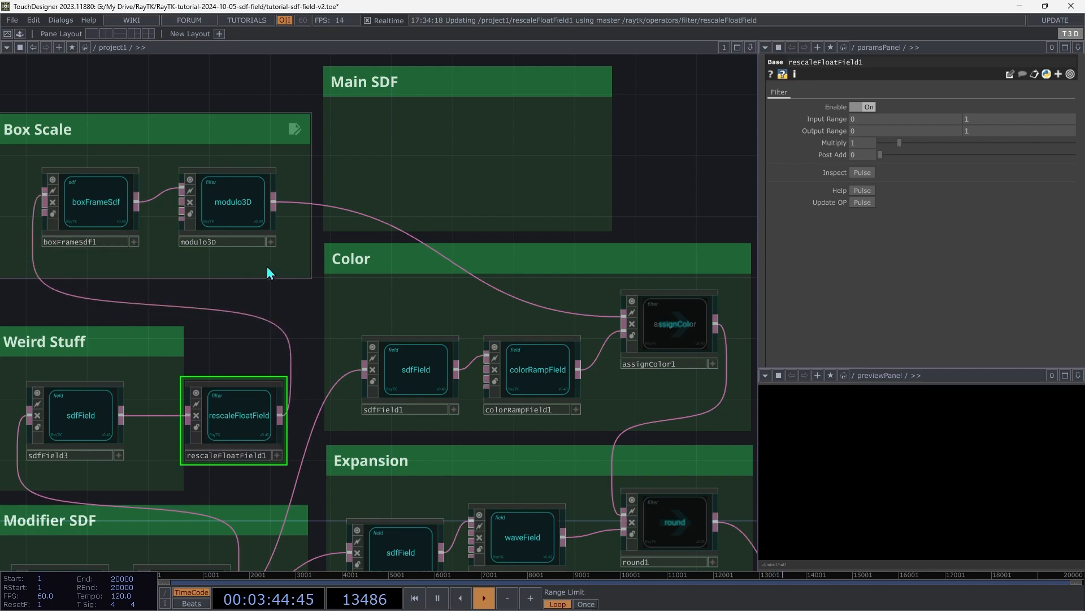
Move boxFrameSdf and modulo3D into the Main SDF box, and the sdfField and rescaleFloatField into the Box Scale box
left_click_drag(266, 265, 375, 174)
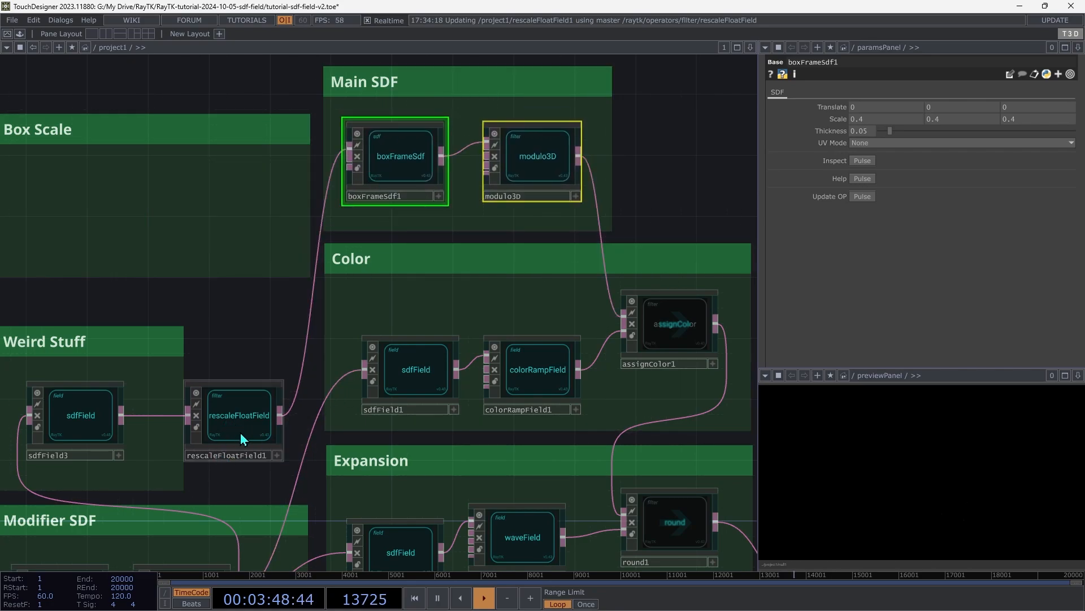
left_click_drag(243, 440, 222, 229)
left_click_drag(76, 439, 77, 226)
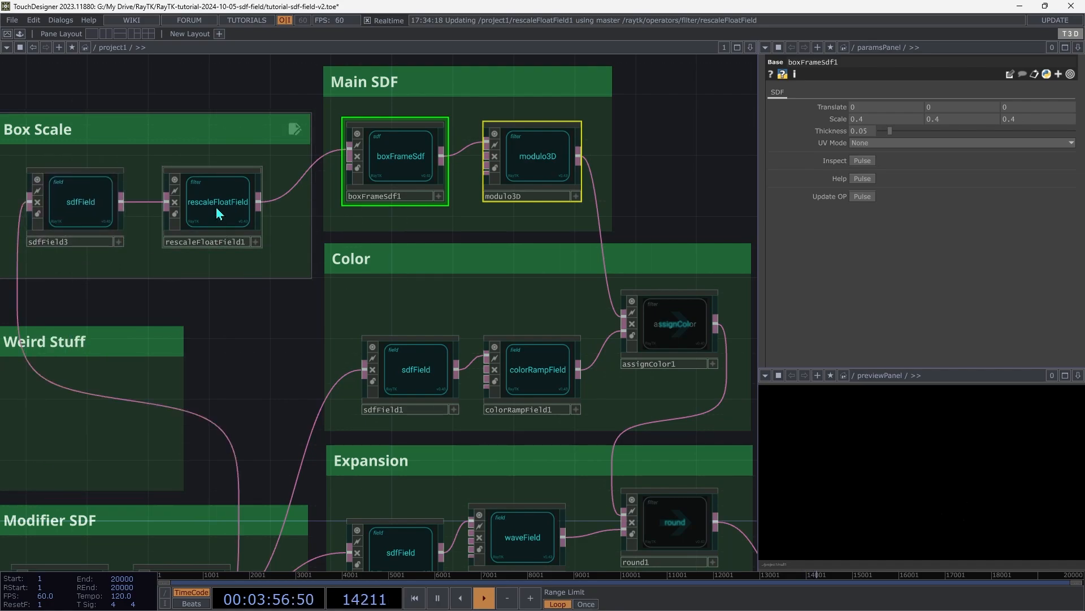
Set the low end of rescaleFloatField's Output Range to 0.4 and try different values for its high end, ending at 1
left_click(216, 207)
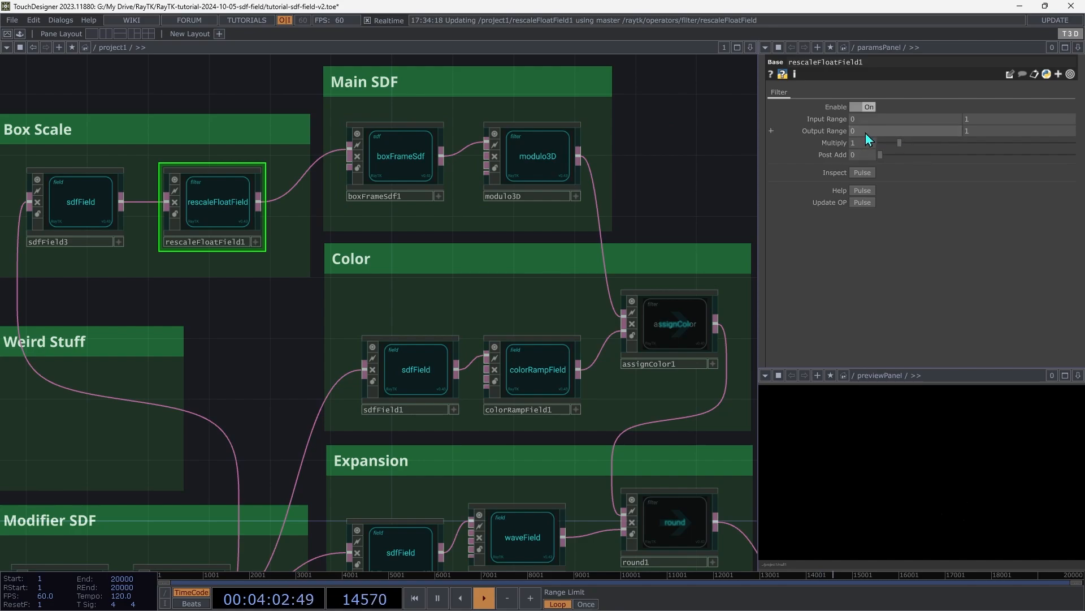
mouse_move(866, 134)
middle_mouse_down()
mouse_move(905, 131)
mouse_move(869, 147)
middle_mouse_up()
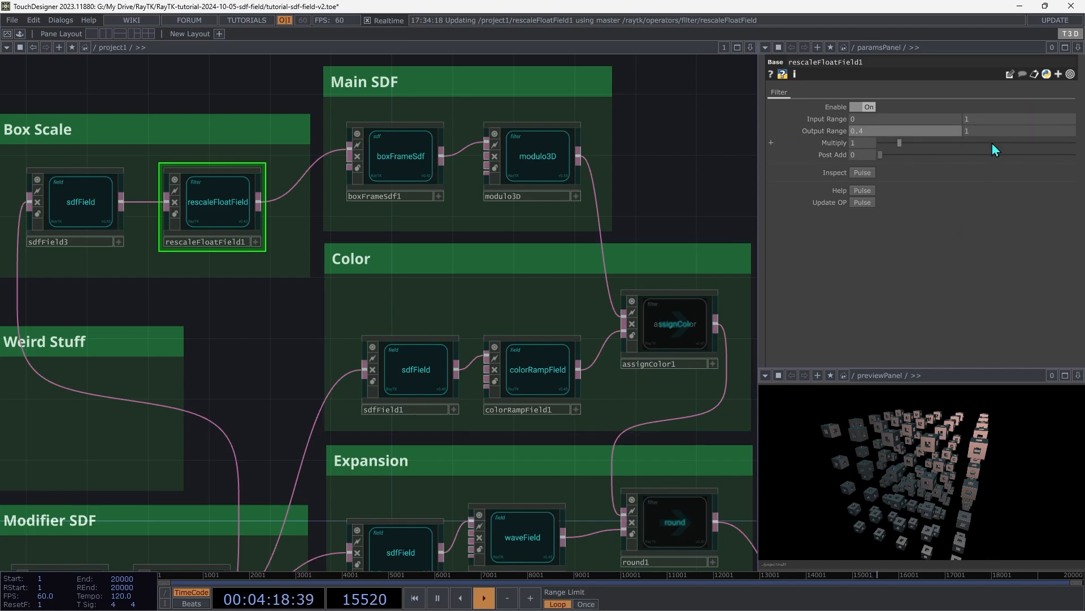
middle_click_drag(1006, 130, 1006, 162)
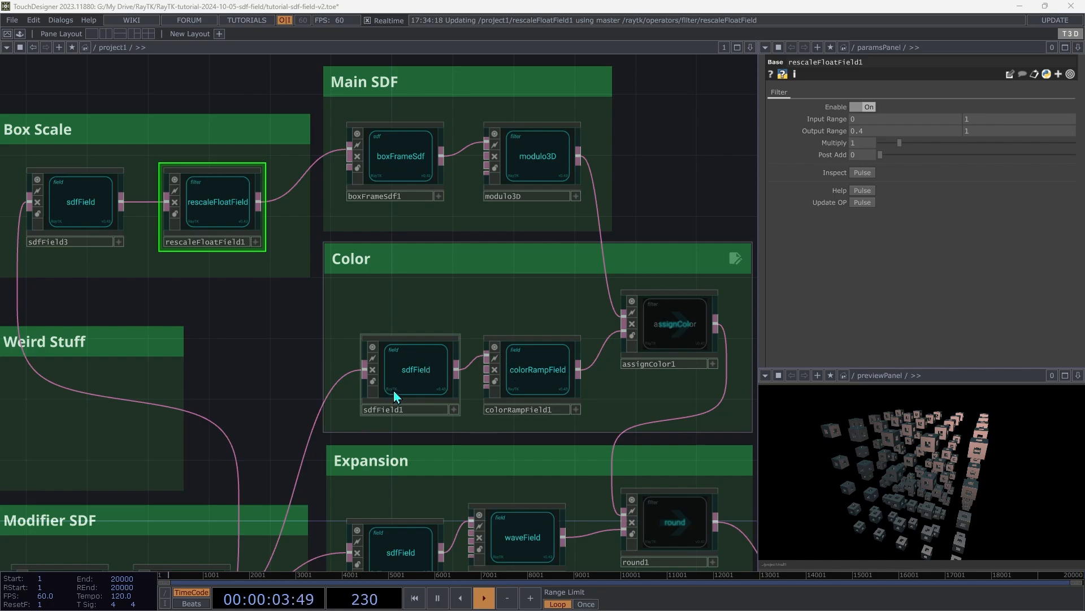
Disable modulo3D in the Main SDF box to isolate a single box frame, and show boxFrameSdf's parameters
left_click(533, 171)
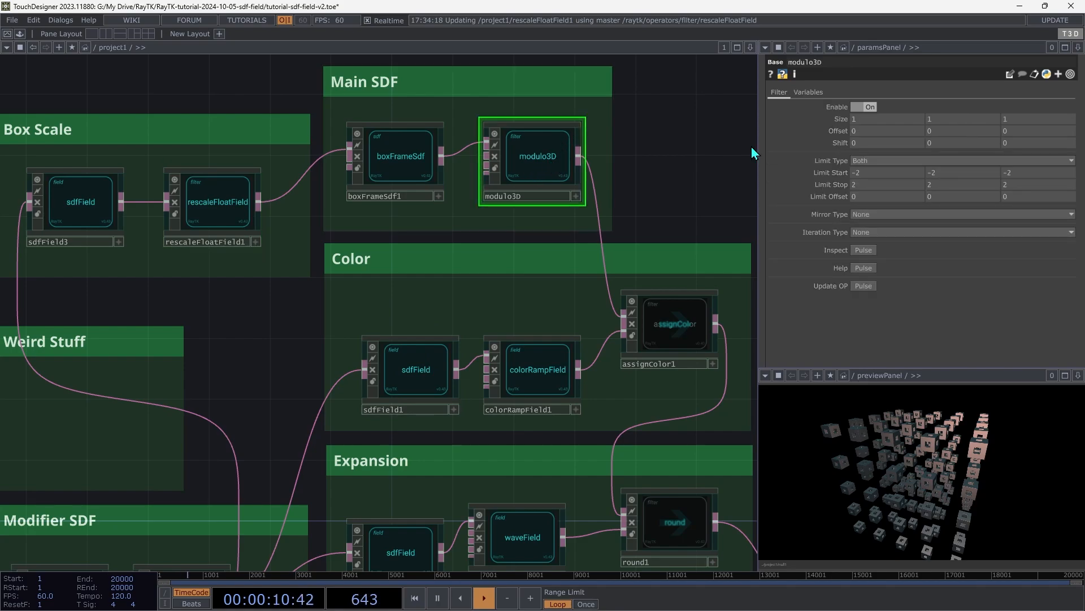
left_click(863, 107)
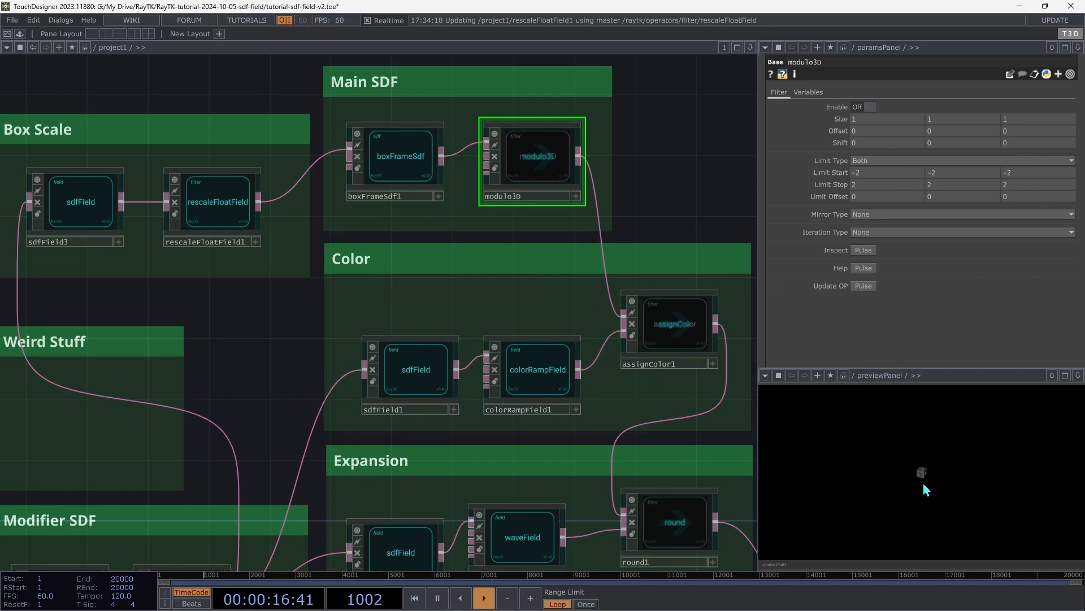
left_click(421, 162)
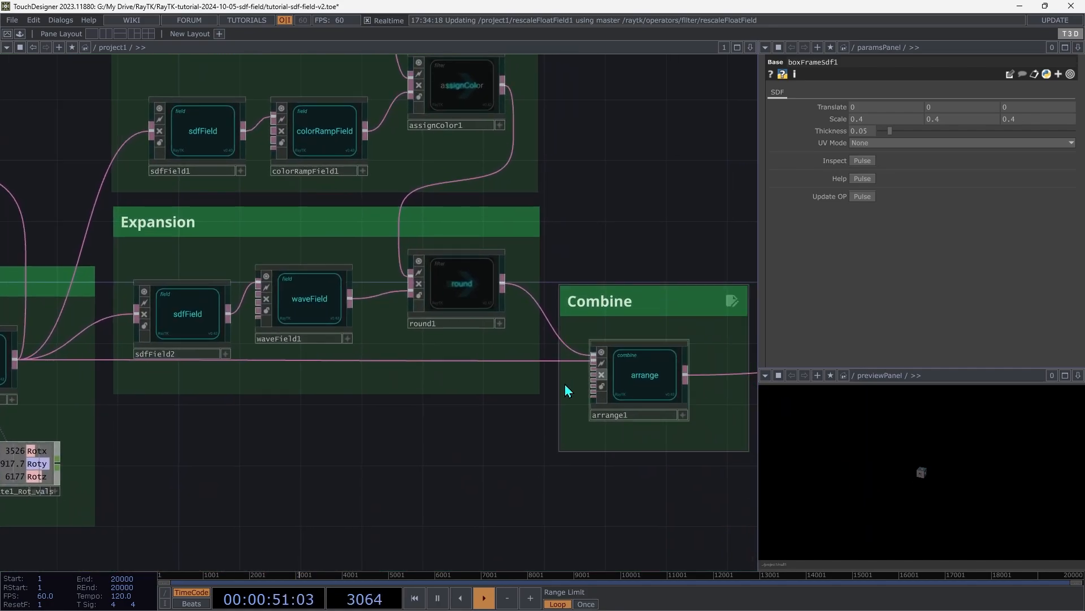
Turn on the second input of the arrange operator to show the torus beside the single box, and turn it off again
left_click(633, 388)
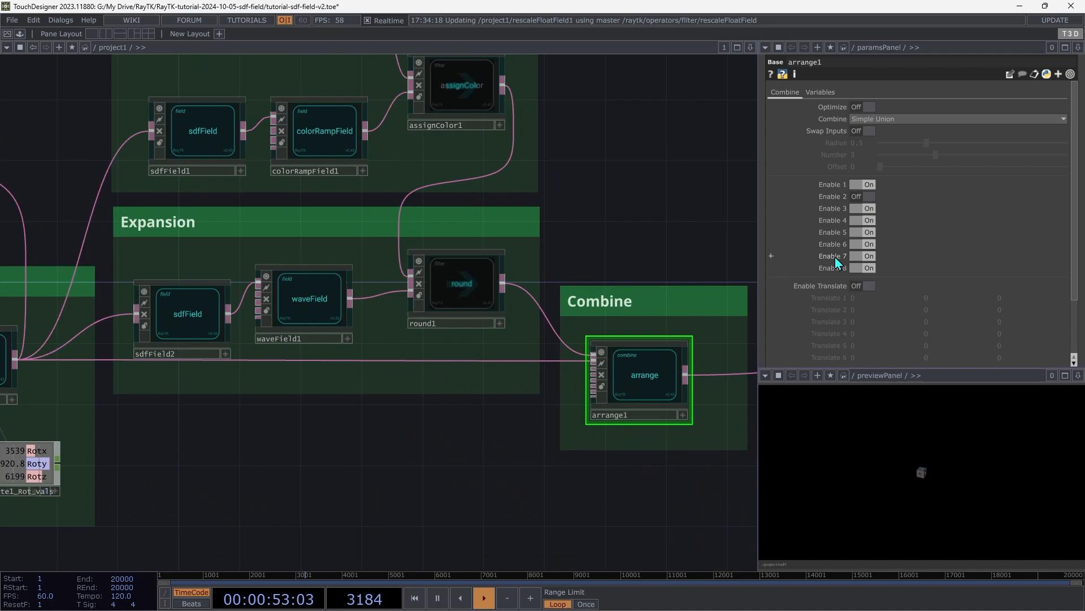
left_click(865, 198)
left_click(866, 198)
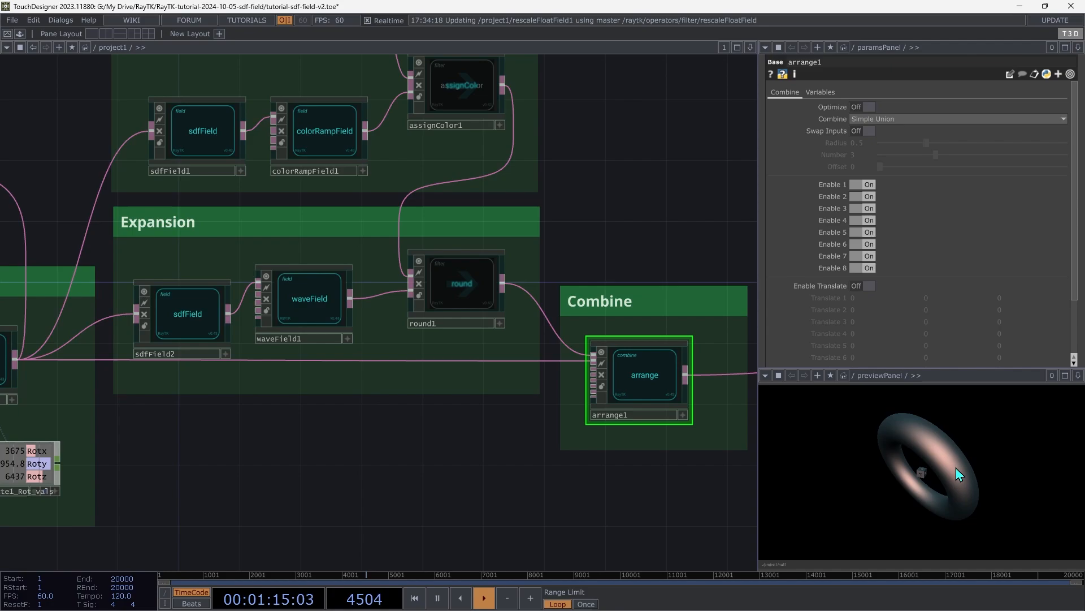
left_click(869, 197)
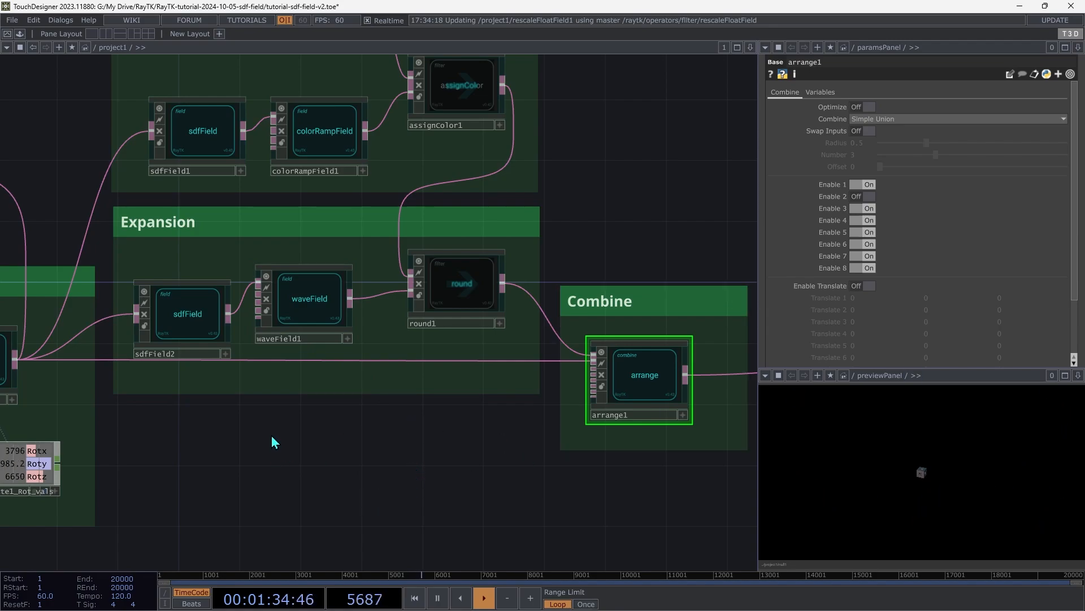
Re-enable the modulo3D repetition in the Main SDF box
left_click_drag(271, 436, 485, 610)
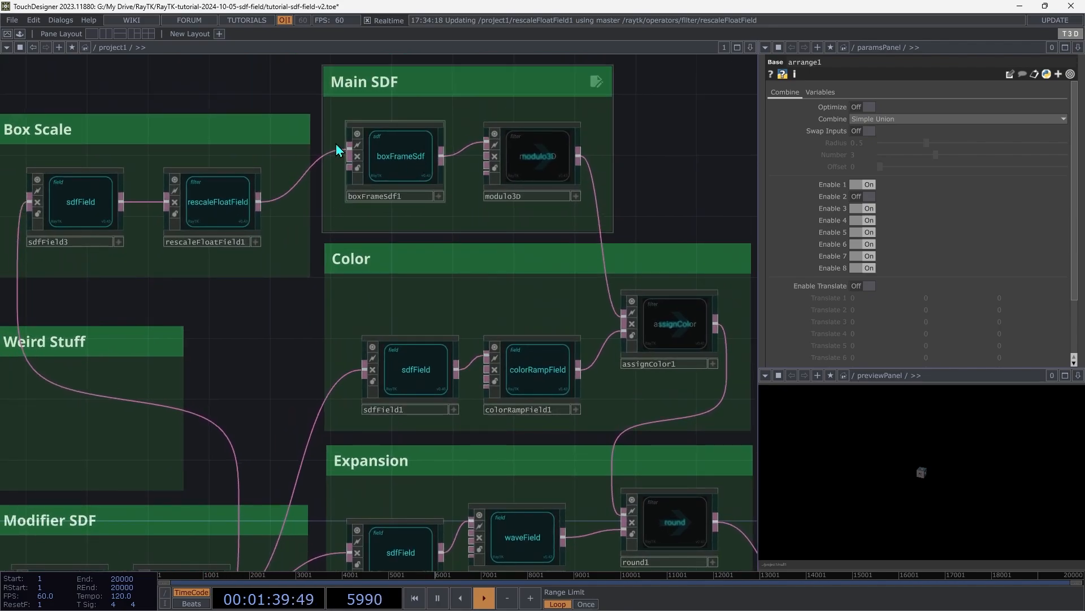
left_click(397, 169)
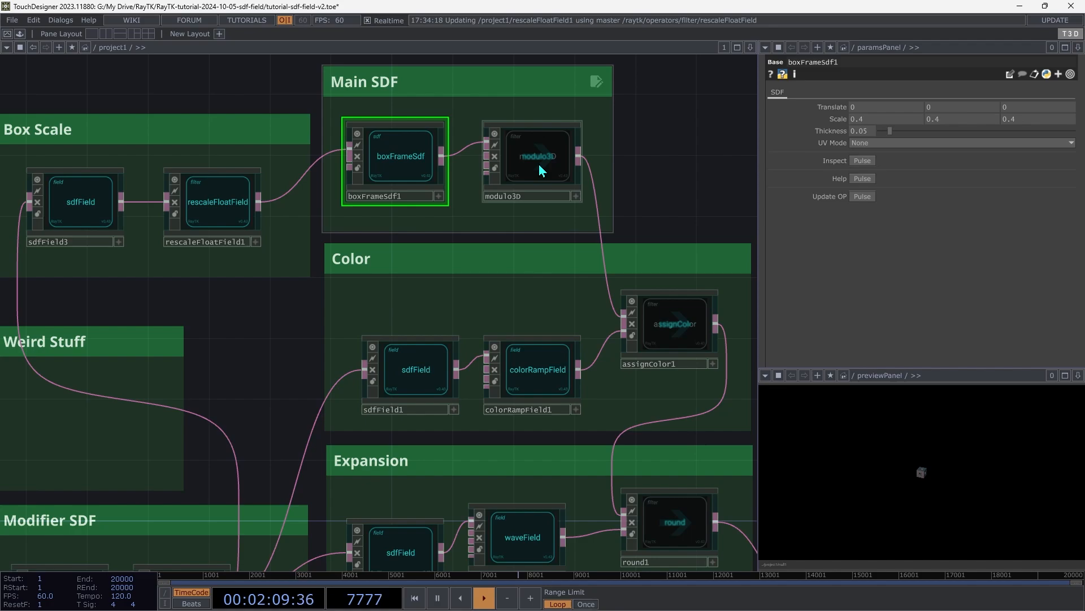
left_click(540, 171)
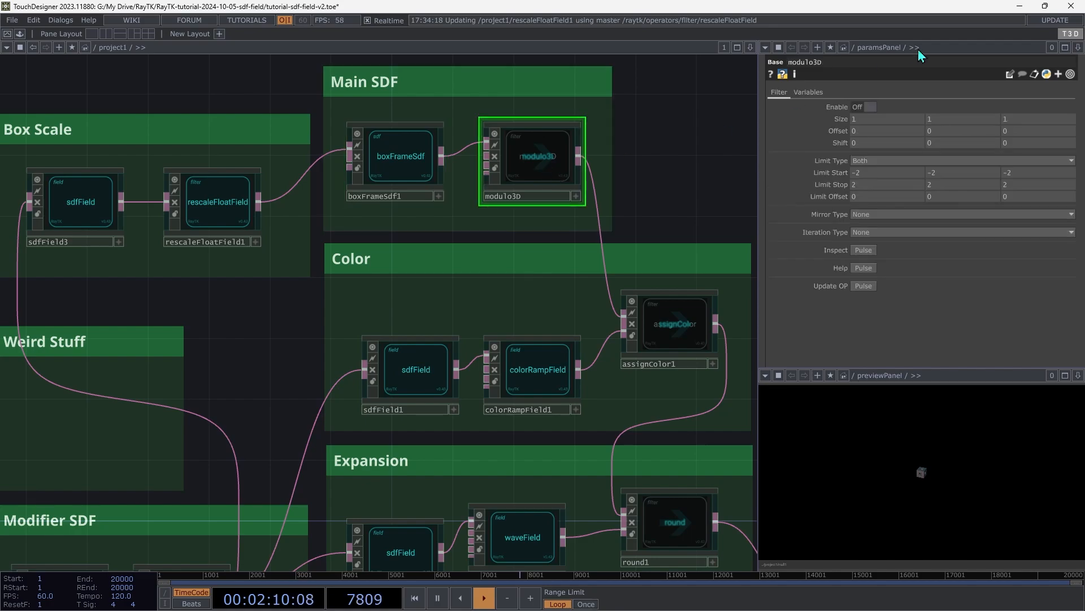
left_click(870, 108)
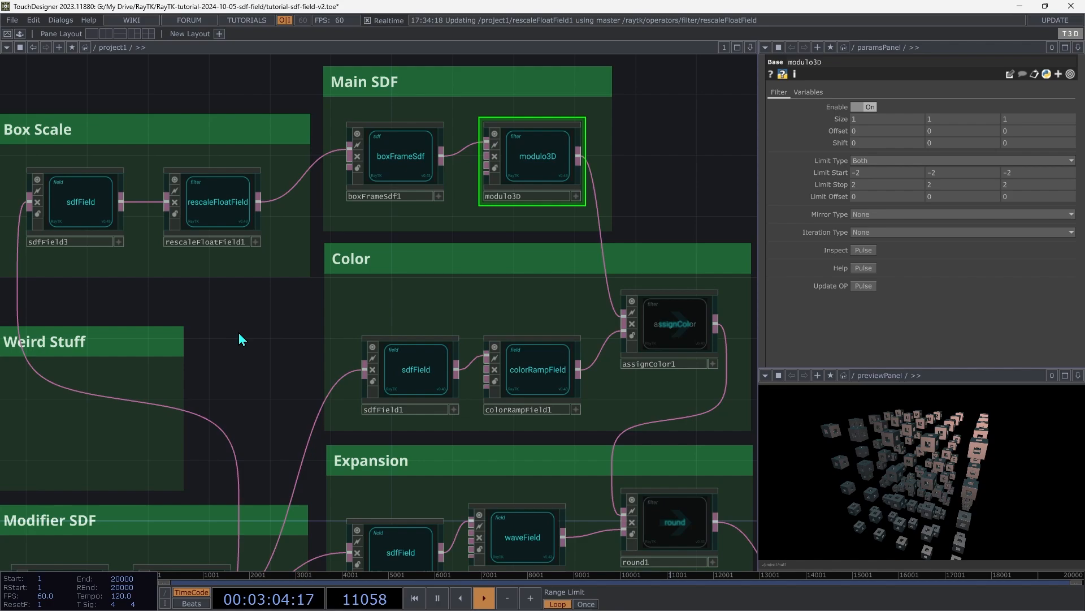
Add an injectGlobalPosition operator below the Box Scale box and wire it between rescaleFloatField and boxFrameSdf's scale input
key("alt+r")
type("inj")
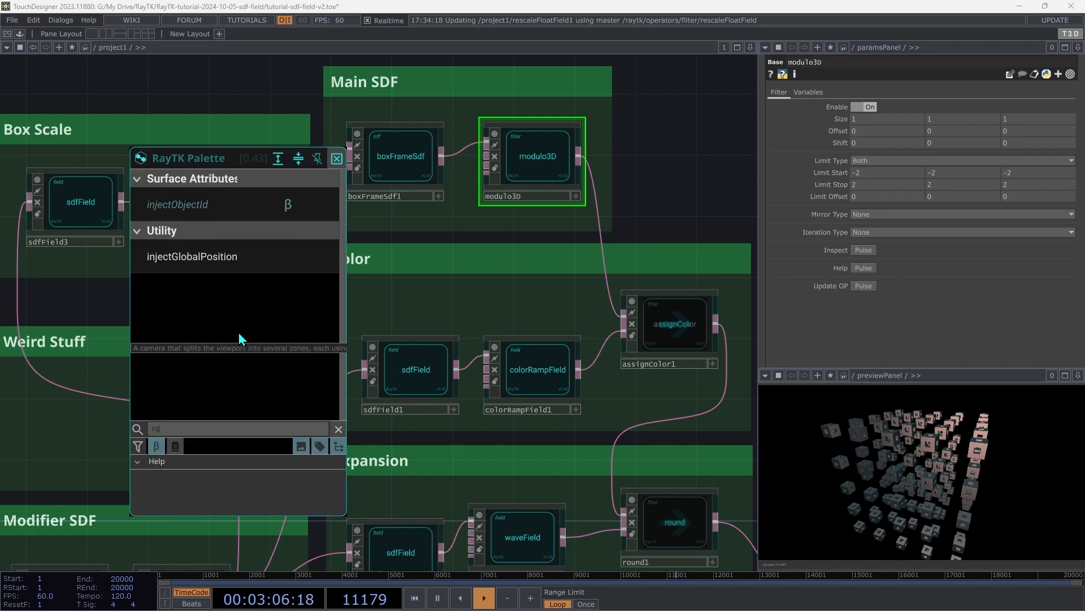
left_click(249, 272)
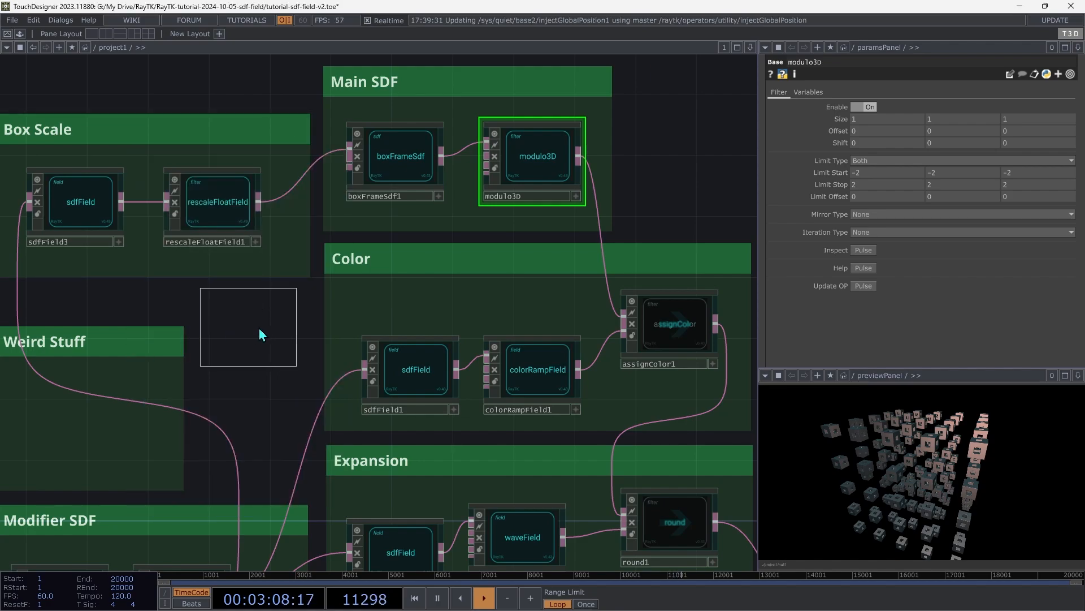
left_click(258, 338)
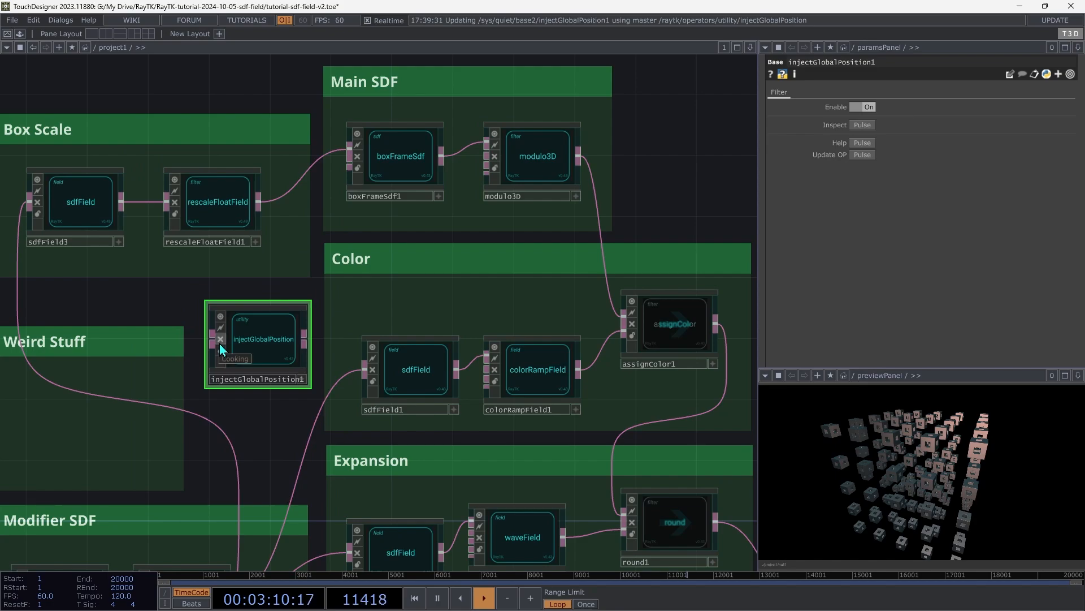
left_click_drag(214, 350, 259, 201)
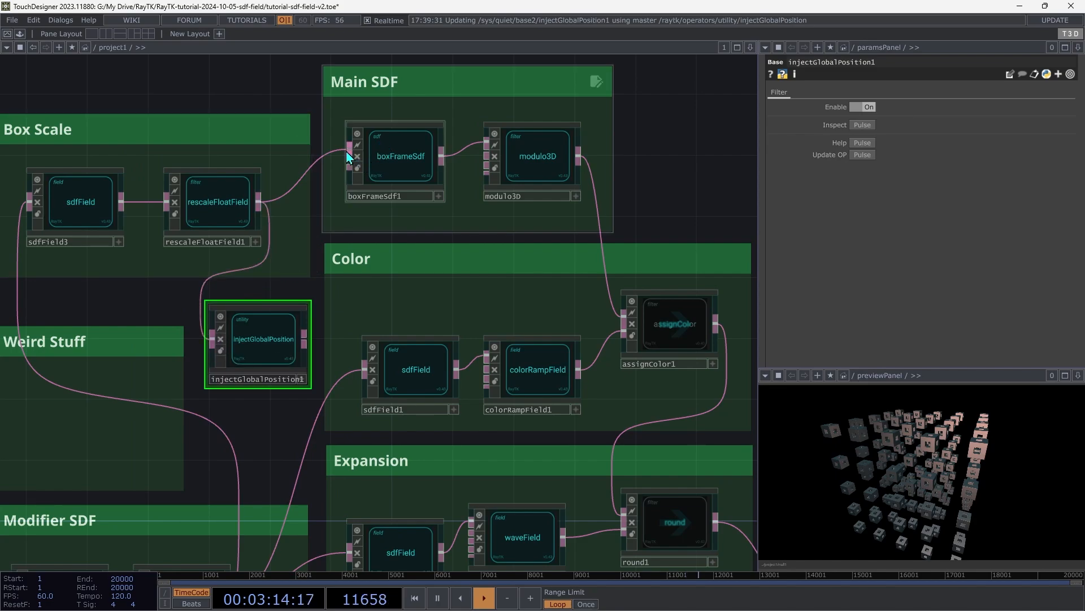
left_click_drag(349, 151, 315, 318)
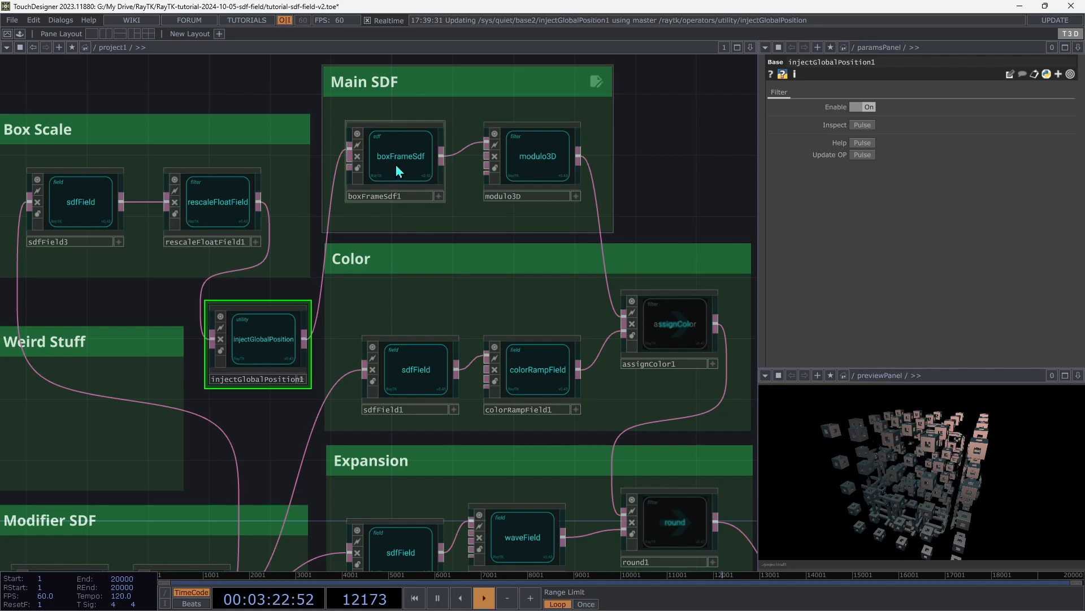
Set the Box Scale sdfField's Offset to 0.5 and Blending to 0.25
left_click(69, 203)
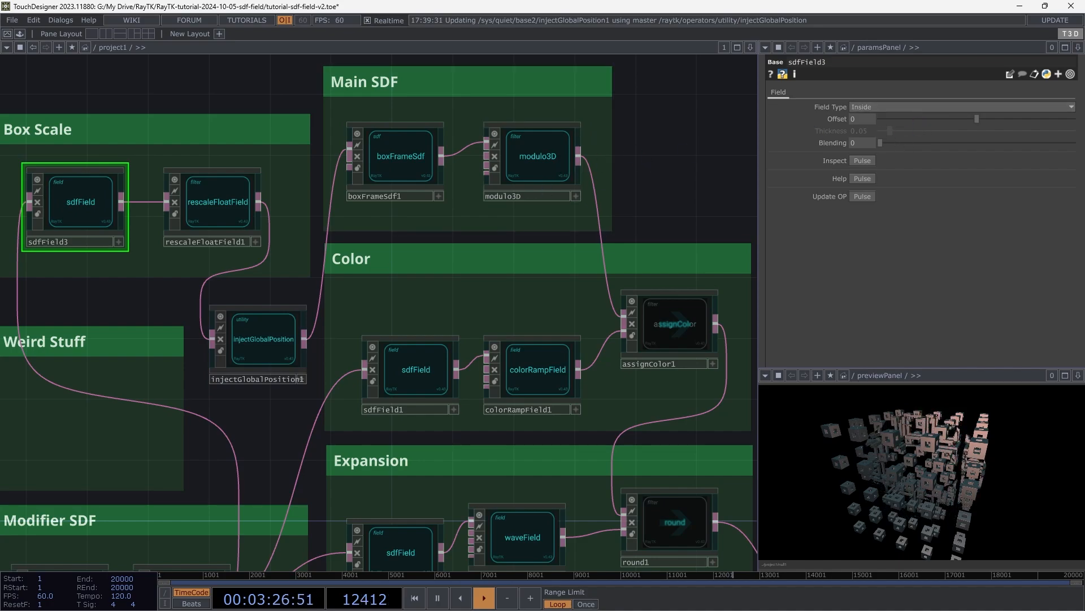
left_click(862, 119)
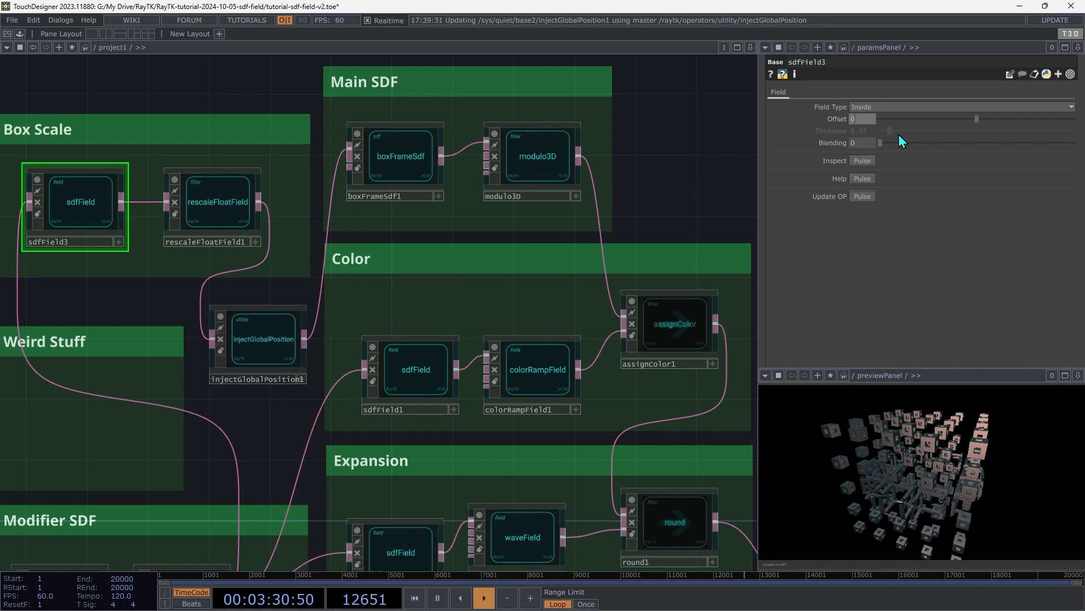
type("0.5")
key("Tab")
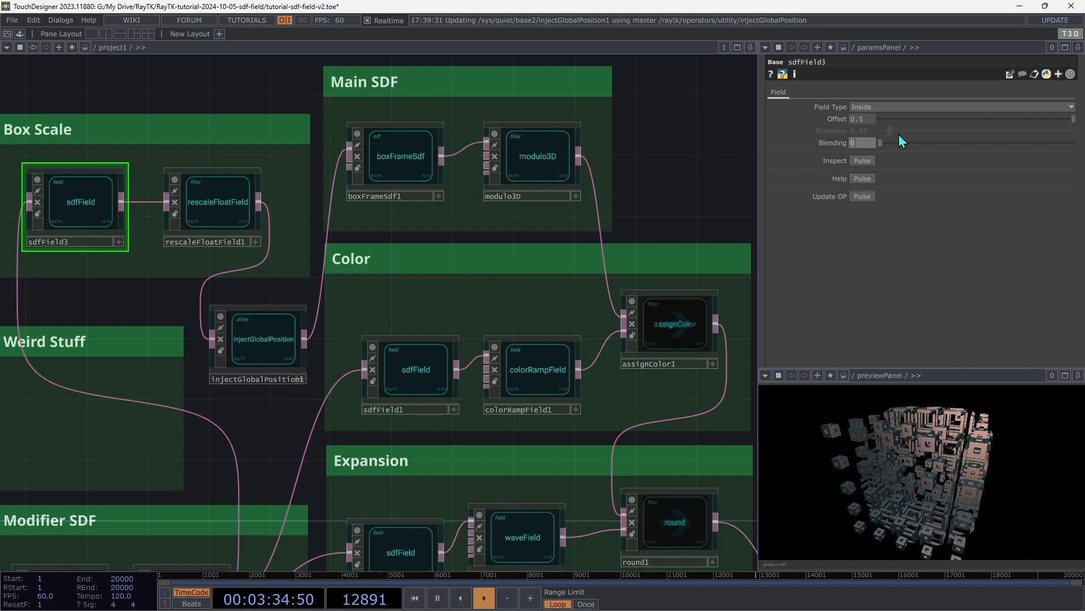
type("0.25")
key("Tab")
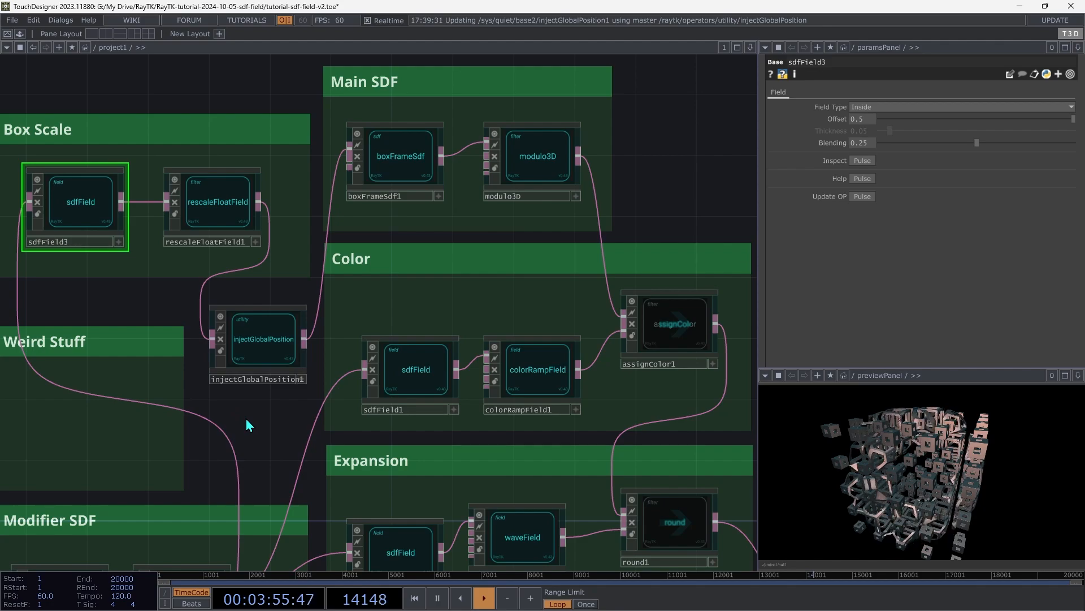
Add a RayTK translate operator in the empty space between the Combine and Render boxes
left_click_drag(246, 418, 239, 431)
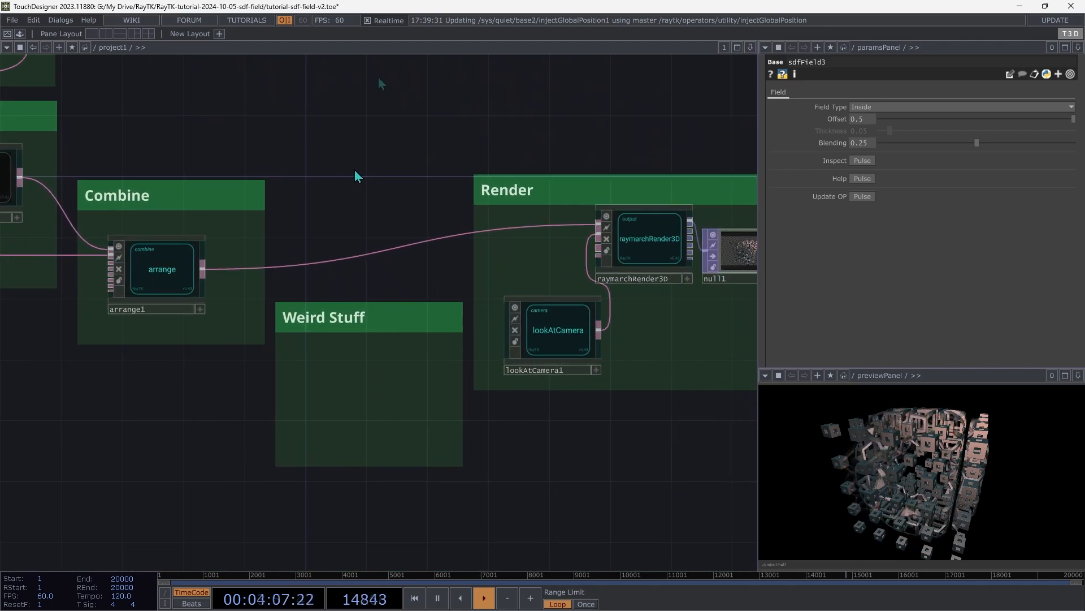
key("alt+r")
type("trans")
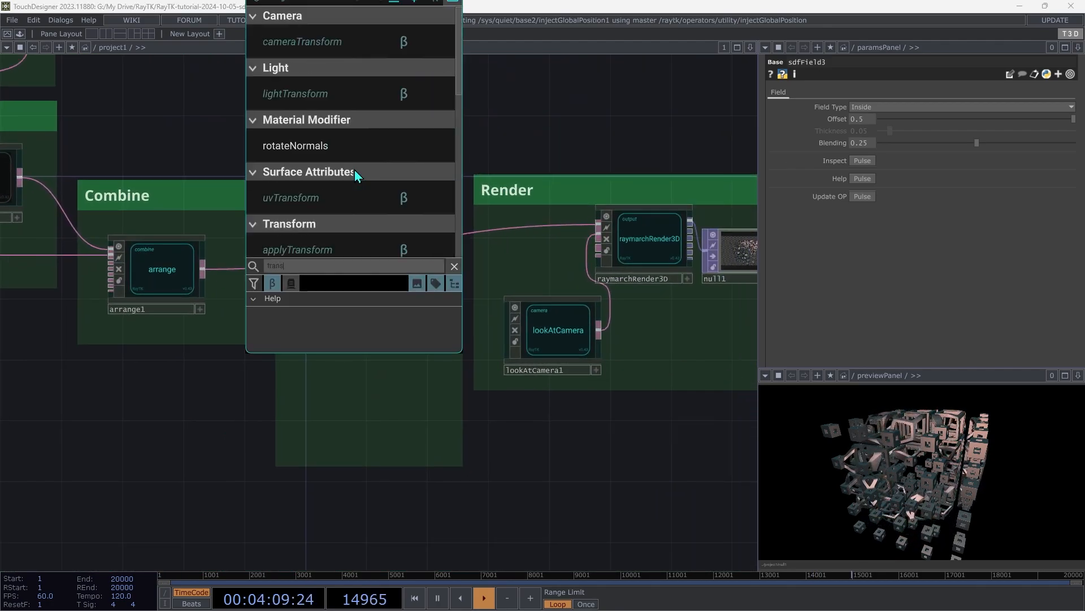
type("l")
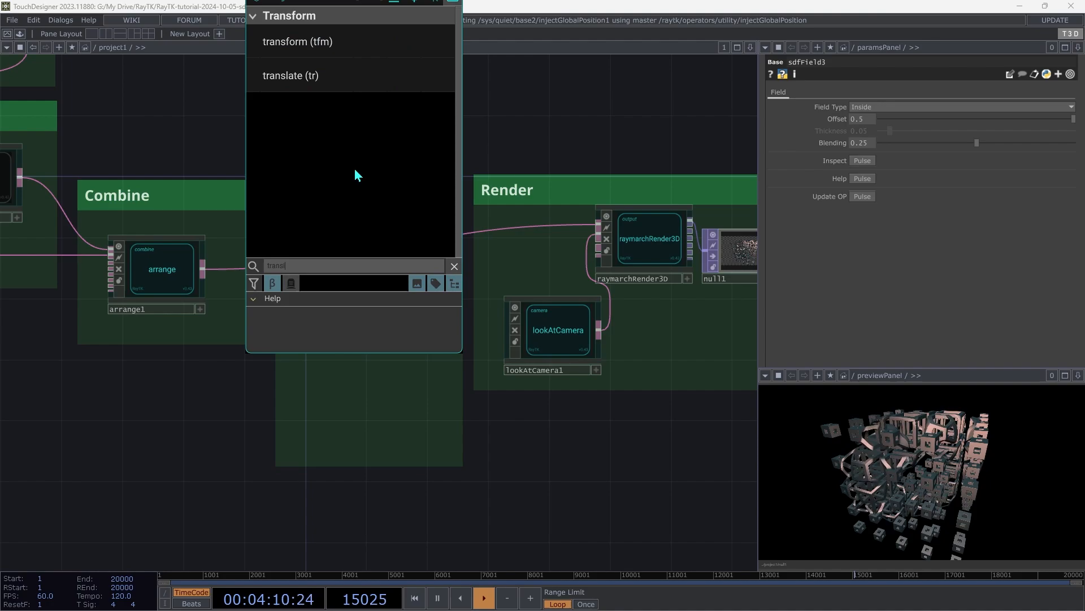
left_click(345, 87)
left_click(387, 192)
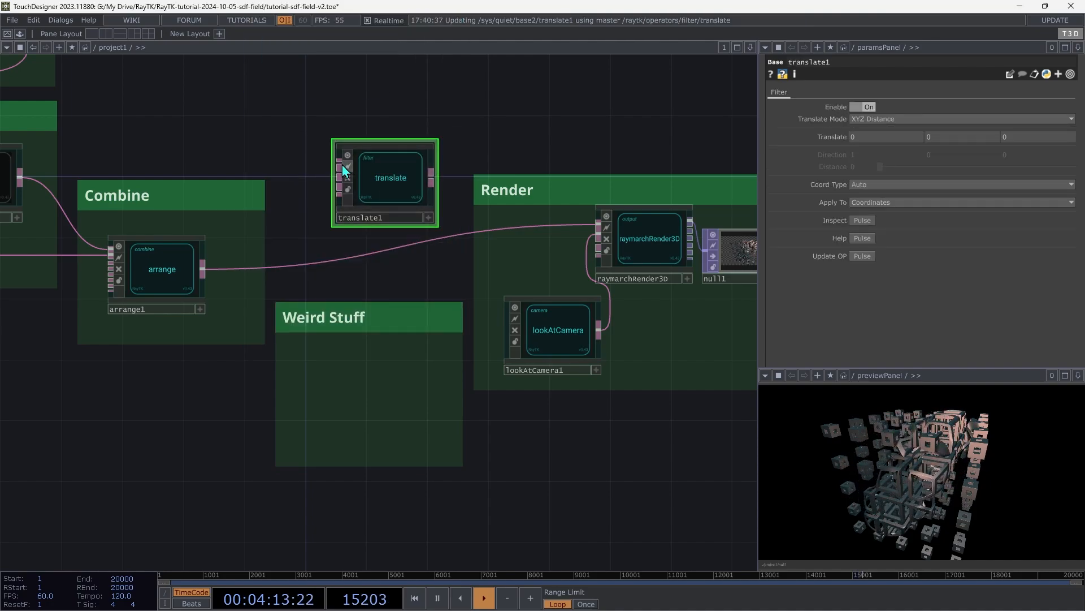
Wire translate between arrange and raymarchRender3D, and test its X translation, returning it to 0
left_click_drag(334, 171, 202, 268)
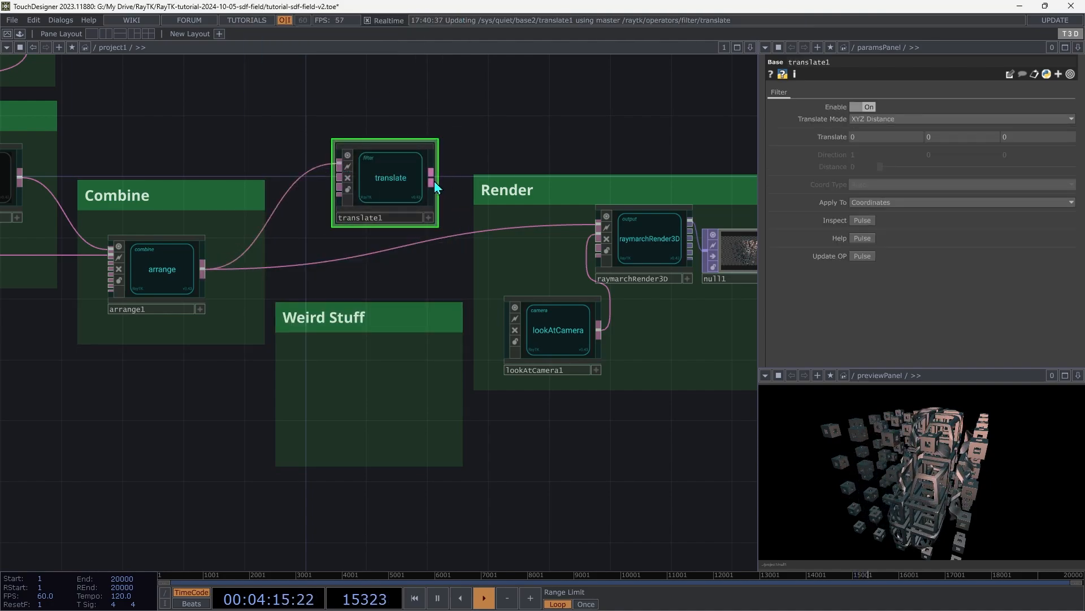
left_click_drag(431, 178, 584, 218)
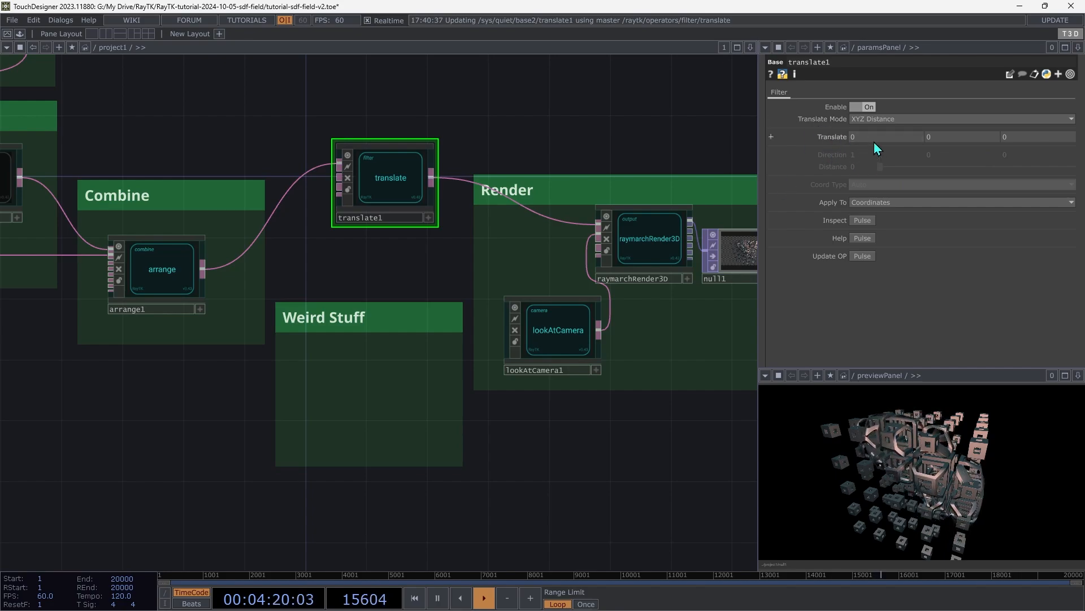
left_click_drag(880, 136, 880, 120)
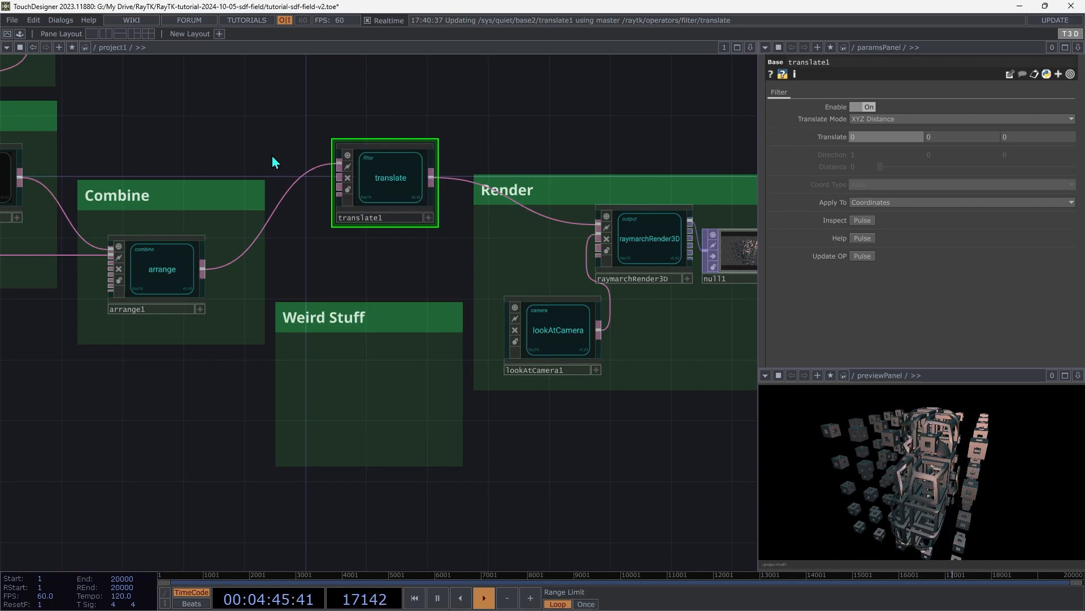
Enable the assignColor operator in the Color box
left_click_drag(273, 156, 968, 500)
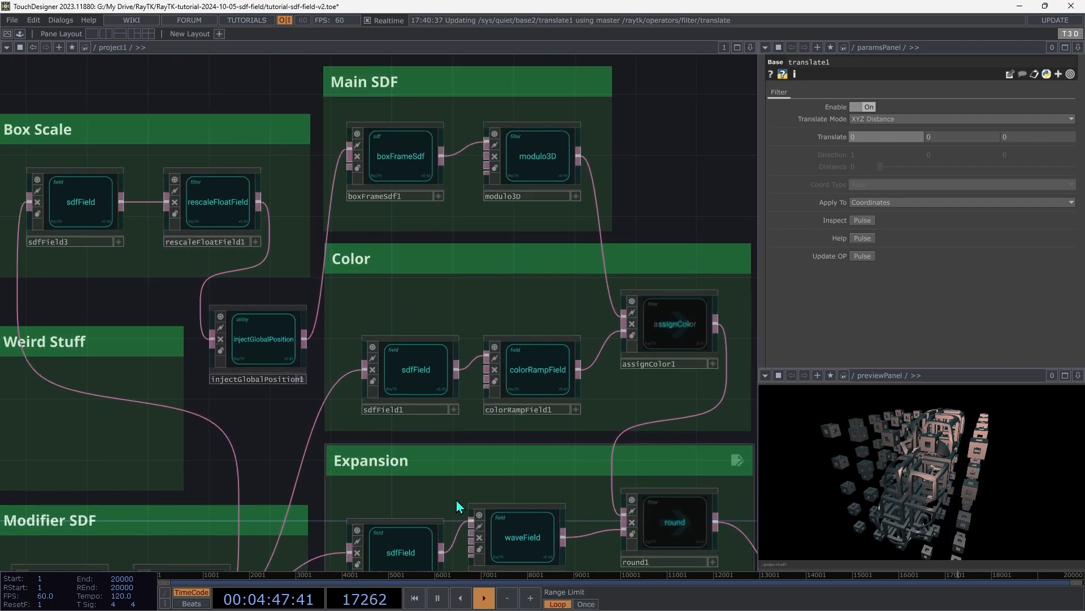
left_click(703, 310)
left_click(869, 108)
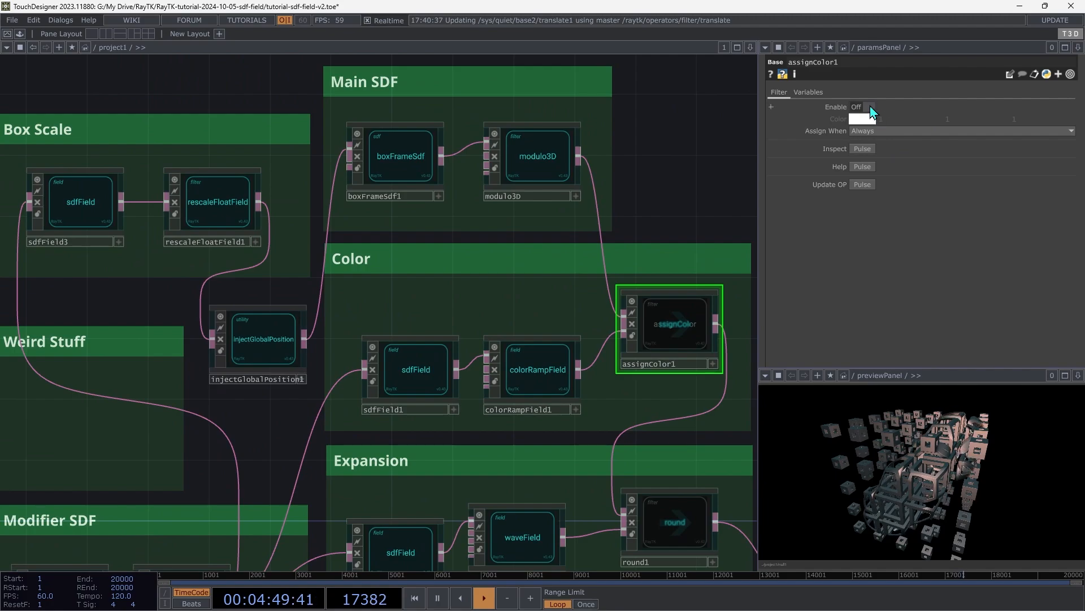
left_click(870, 108)
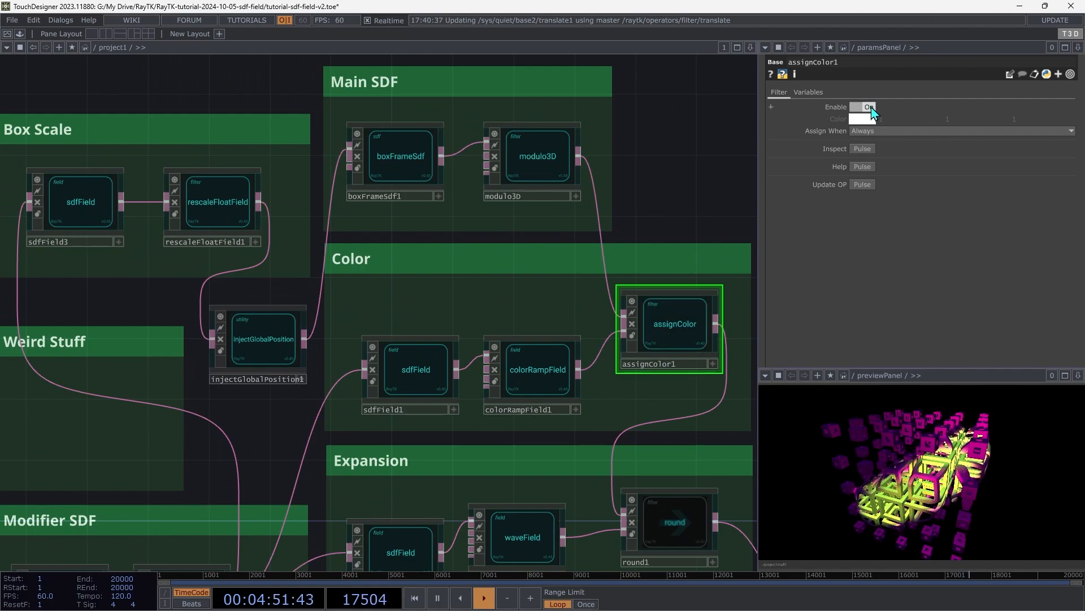
Sweep the translate operator's X translation to test moving the colored boxes, return it to 0, and view the whole network
left_click_drag(752, 463, 84, 121)
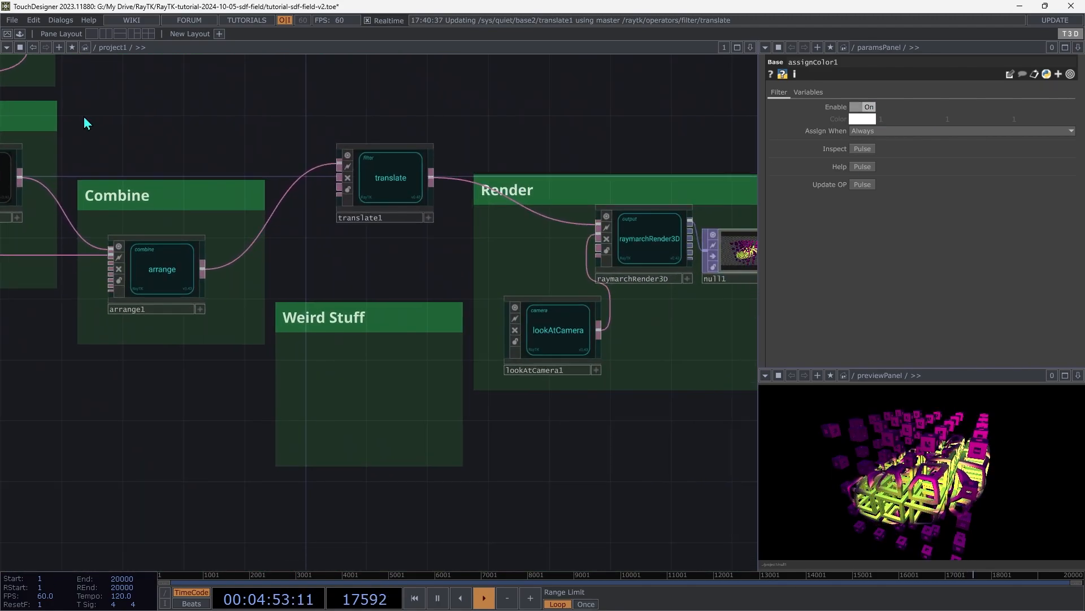
left_click(362, 192)
middle_click_drag(869, 137, 876, 113)
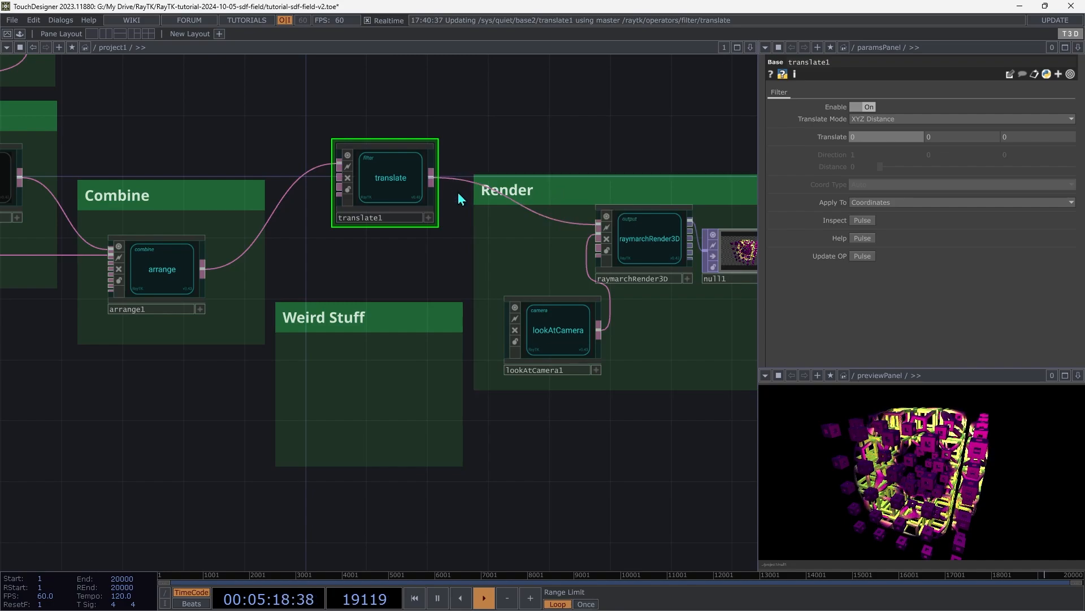
key("h")
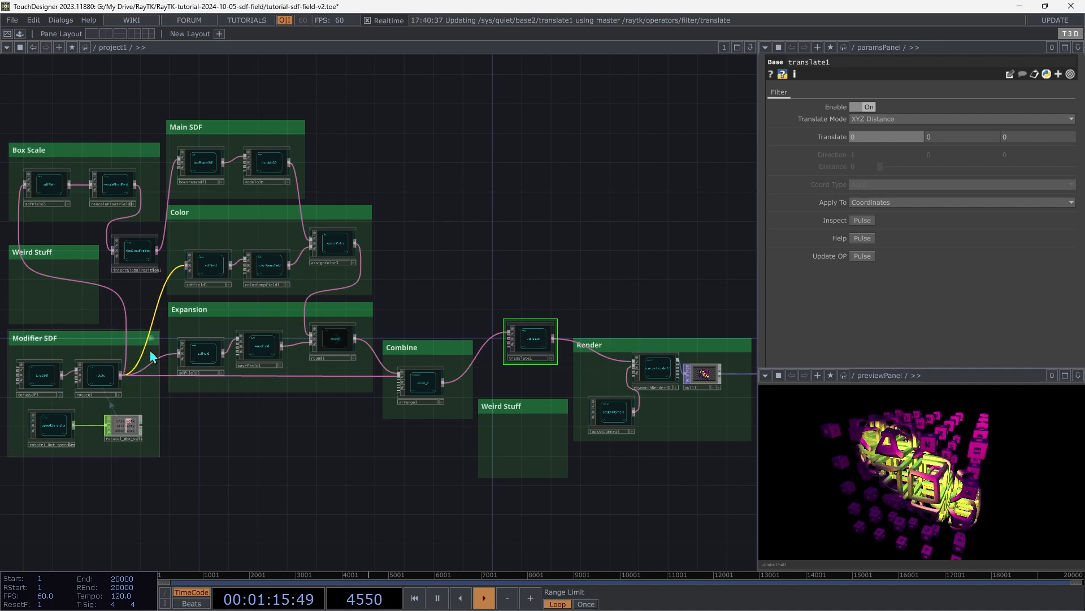
Examine the modulo3D operator in the Main SDF box and how it connects to the surrounding network
left_click(262, 173)
scroll(262, 173, "up", 4)
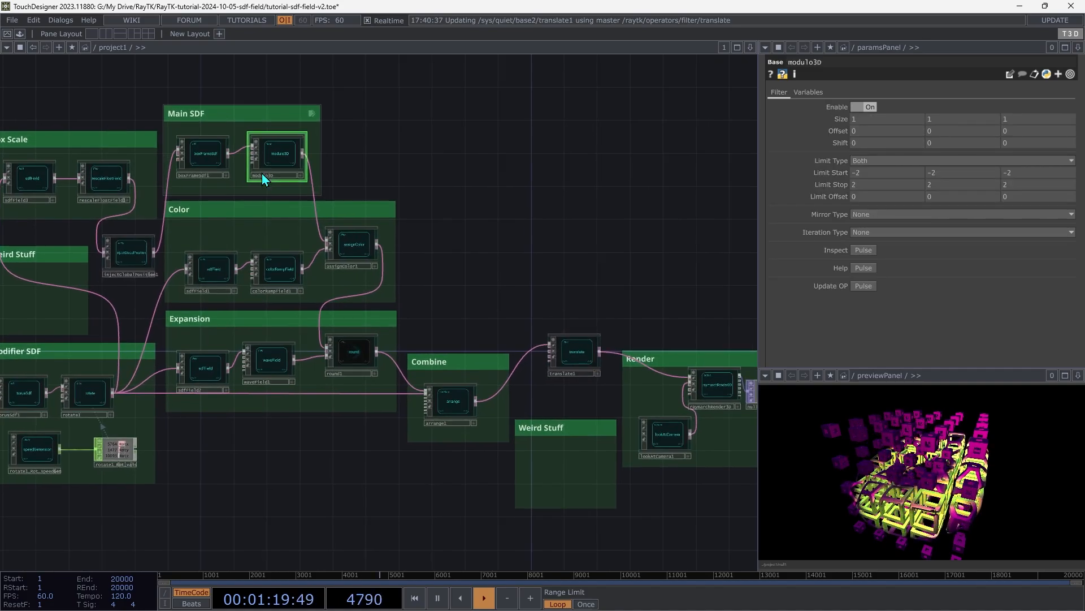
scroll(263, 173, "up", 2)
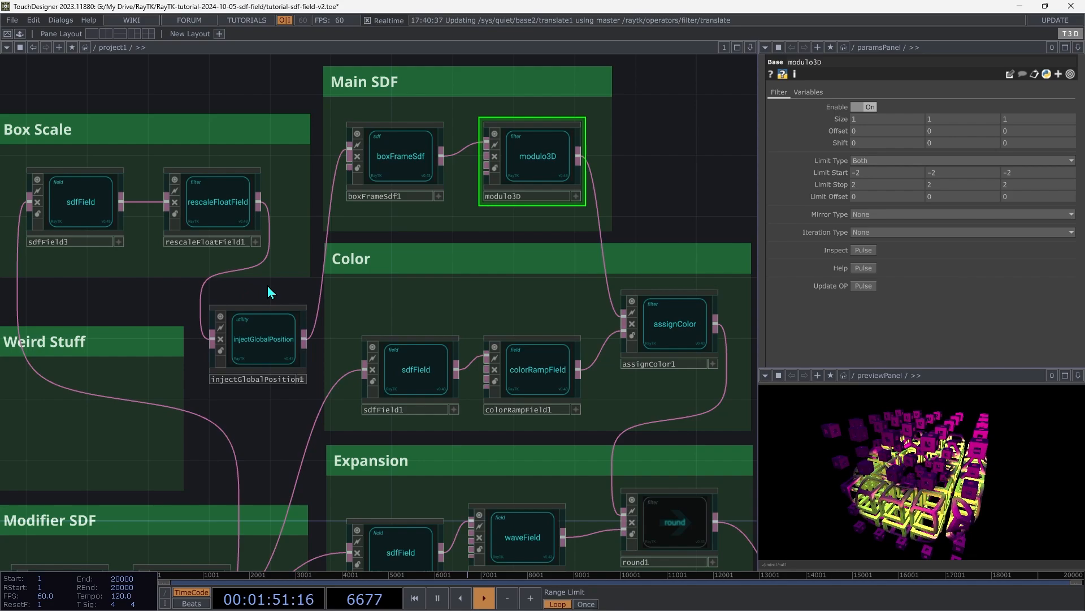
key("h")
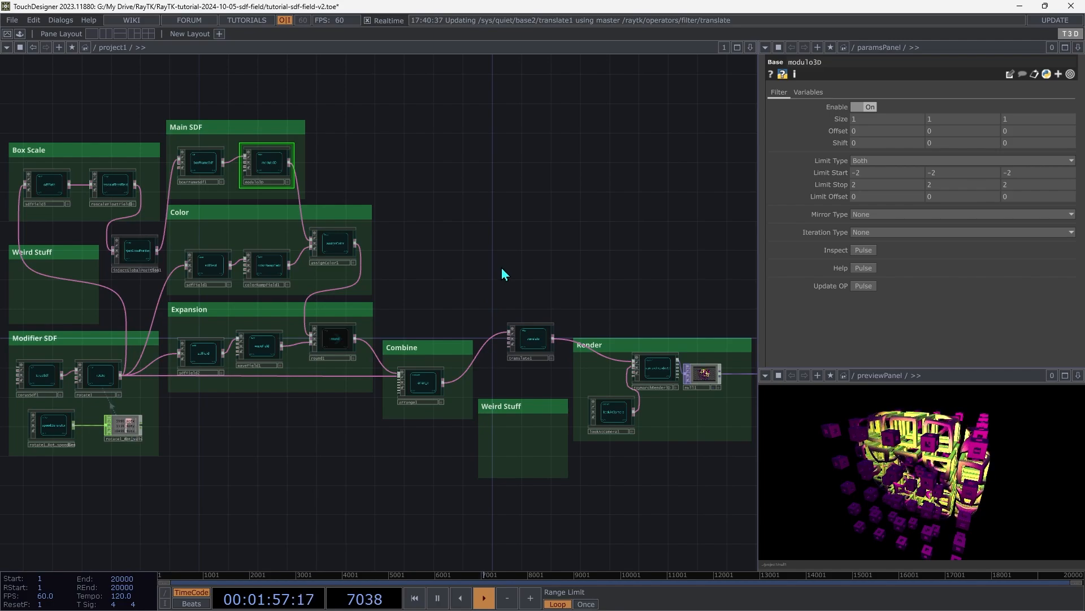
Add a RayTK provideVariable operator above translate and name its variable modifier
key("alt+r")
type("prov")
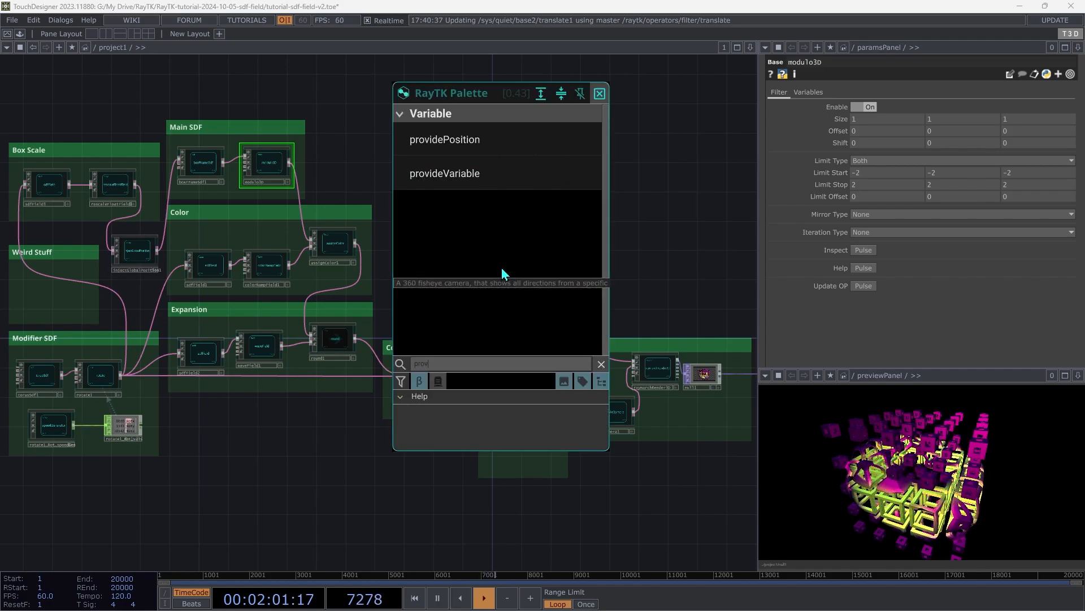
left_click(459, 187)
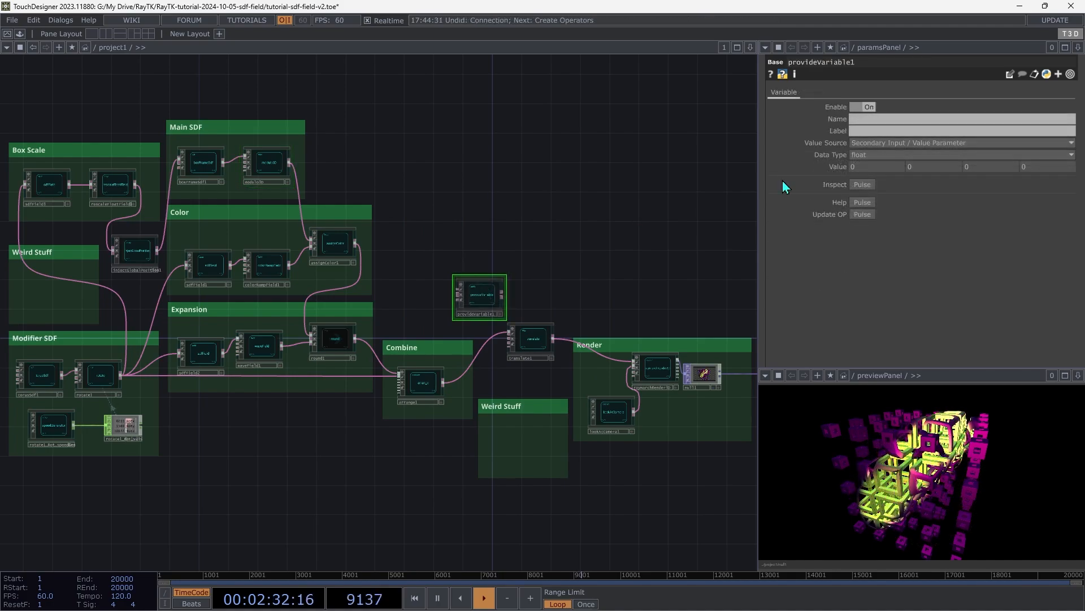
left_click(874, 121)
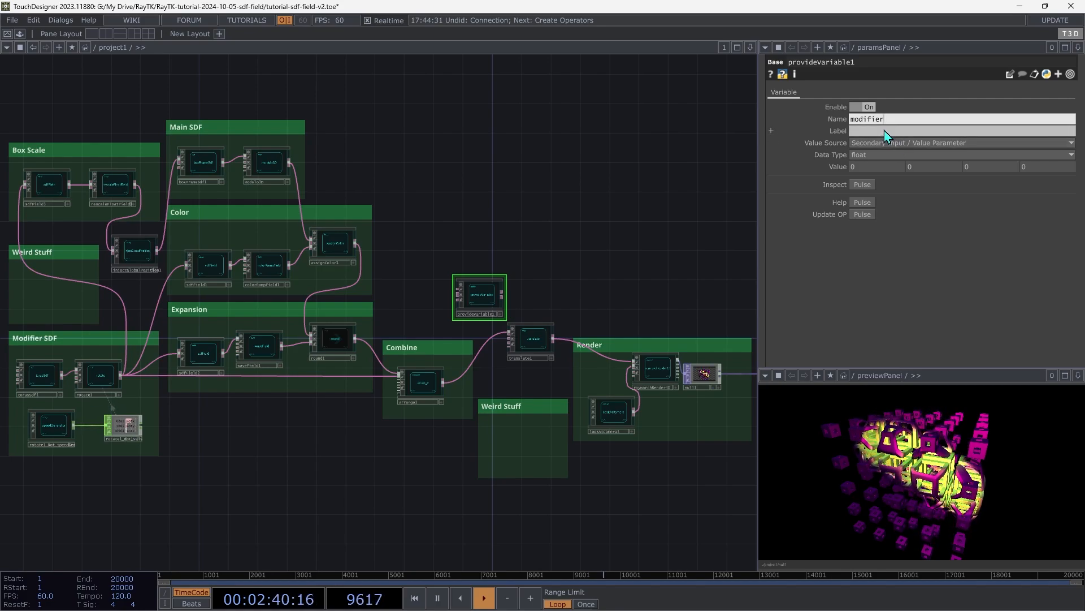
key("Return")
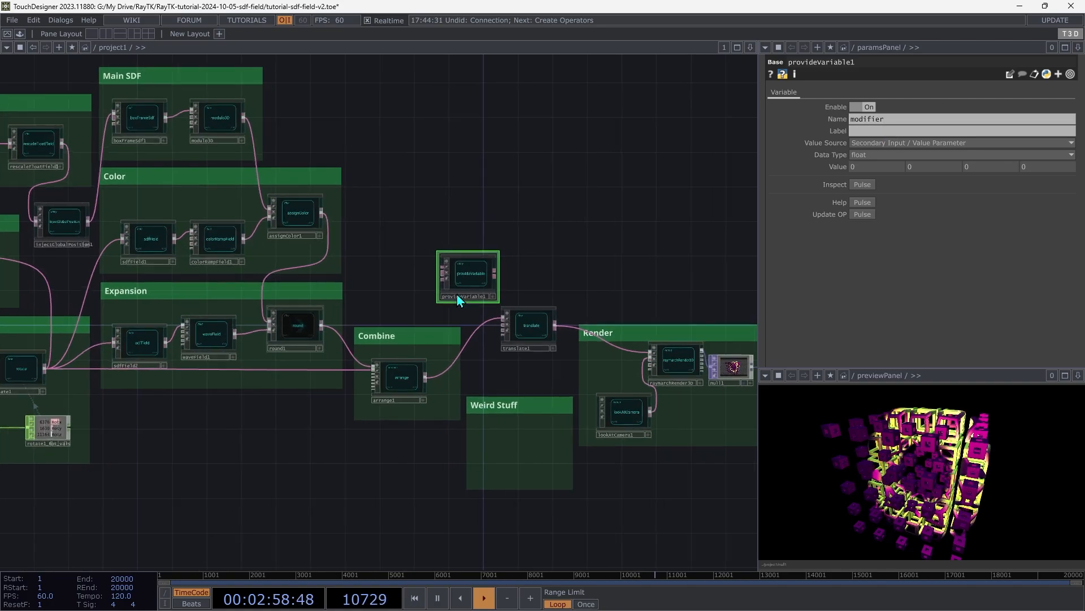
Wire provideVariable between arrange and translate, and place it in the Weird Stuff box beside Combine with translate just above
scroll(458, 299, "up", 5)
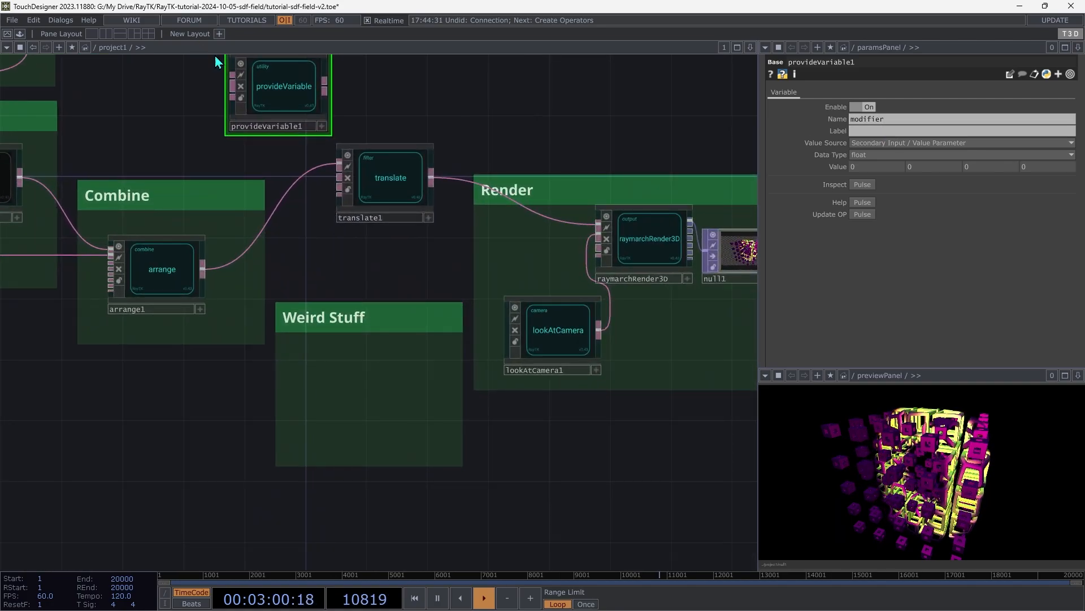
left_click_drag(381, 175, 549, 113)
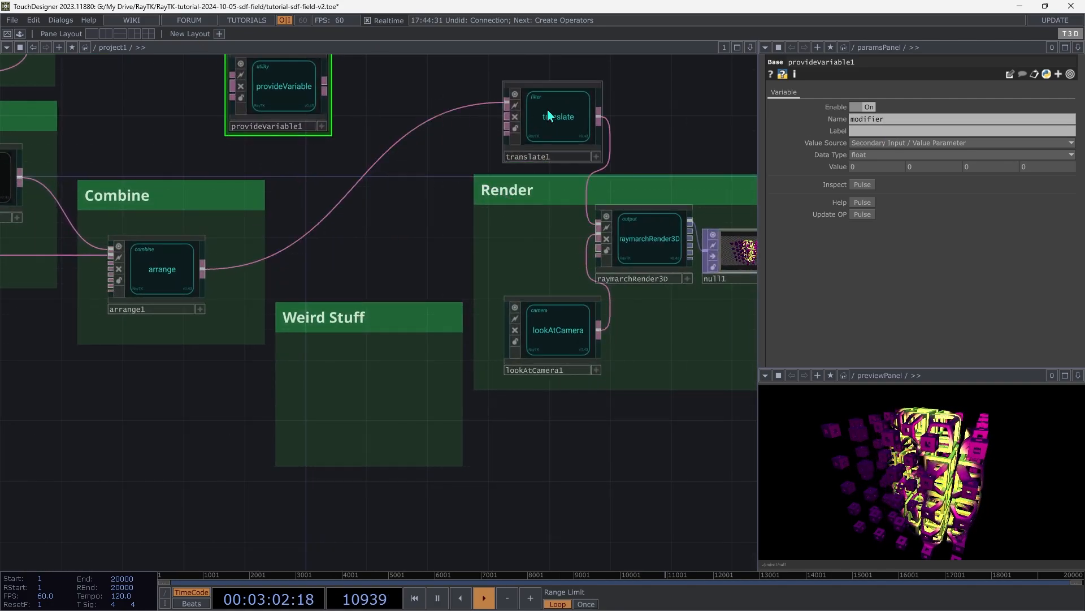
left_click_drag(293, 83, 203, 273)
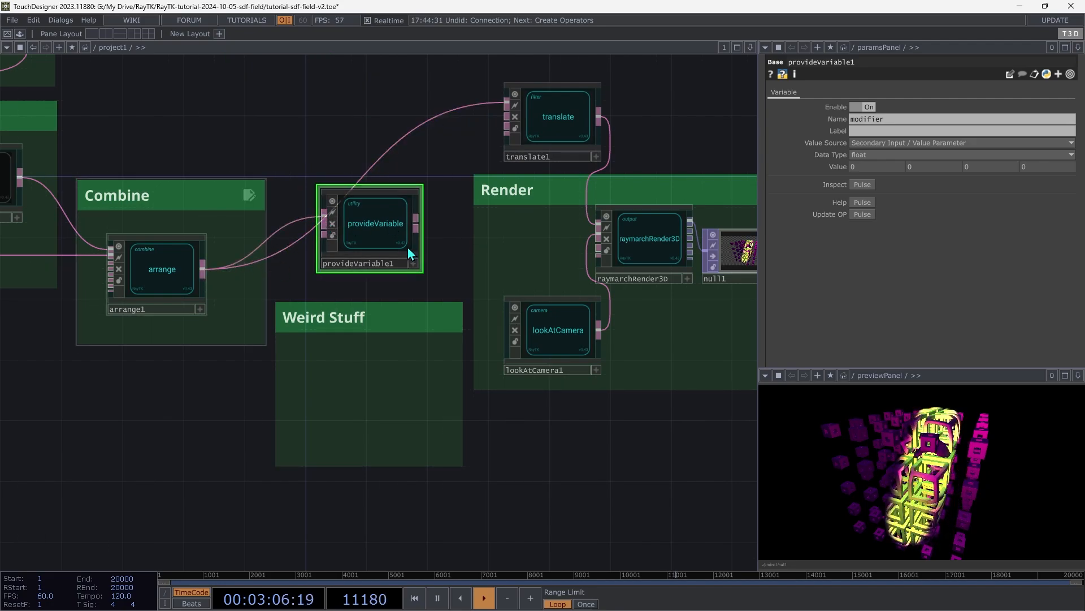
left_click_drag(416, 228, 505, 103)
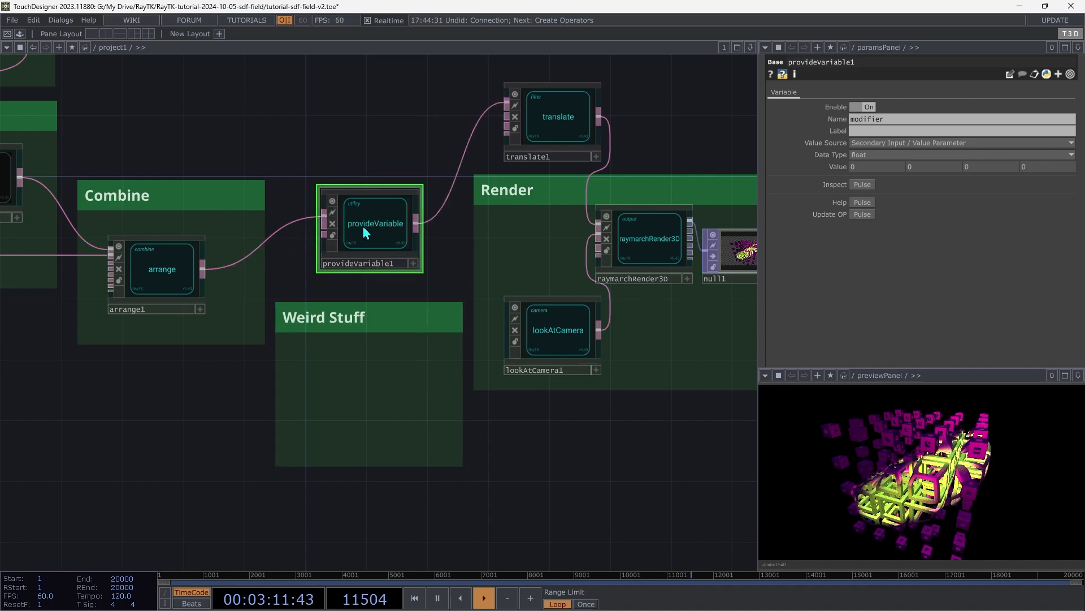
left_click_drag(363, 223, 348, 390)
left_click_drag(564, 112, 396, 234)
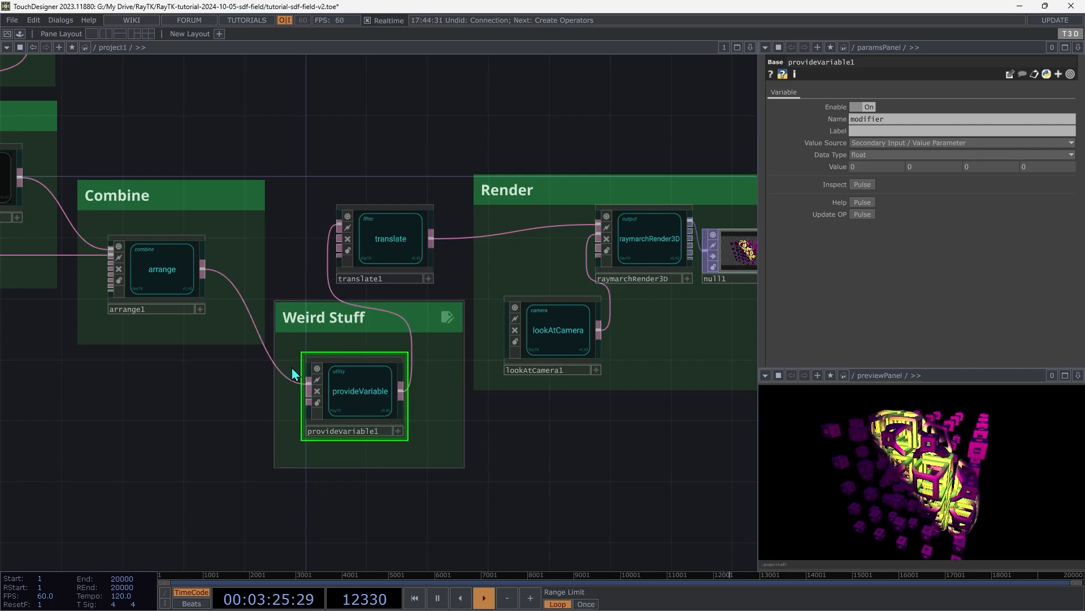
key("h")
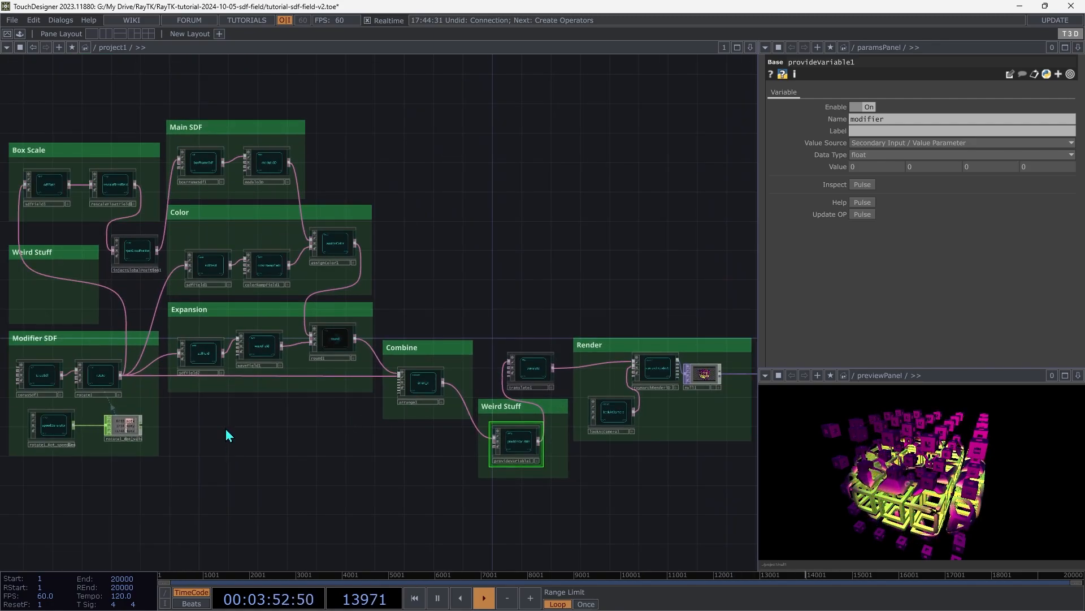
Add a Null DAT below the Expansion box that routes rotate's output into arrange and provideVariable's second input
key("Tab")
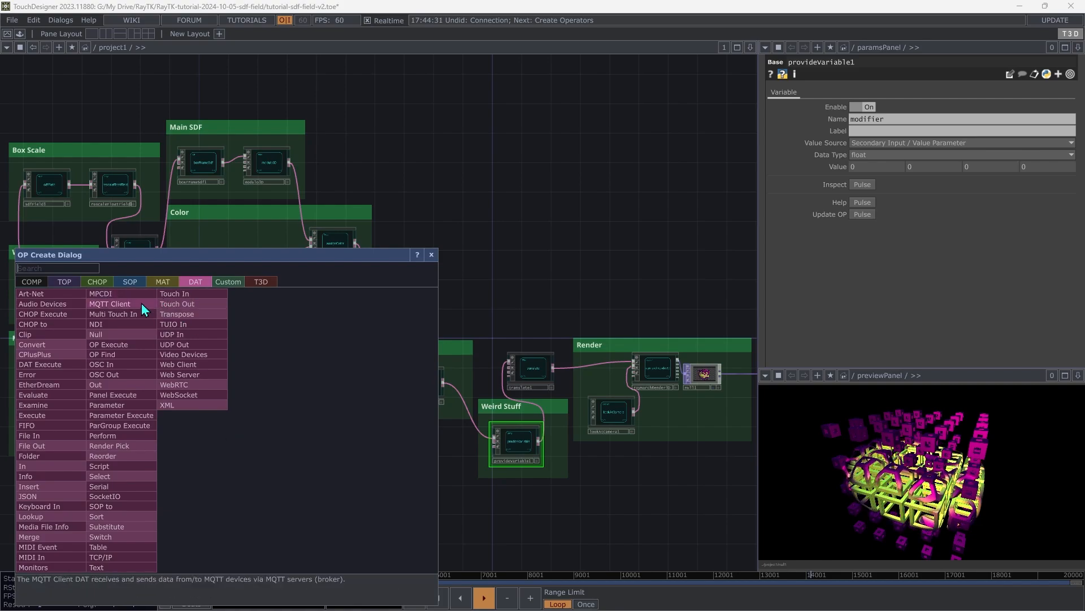
left_click(115, 337)
left_click(242, 425)
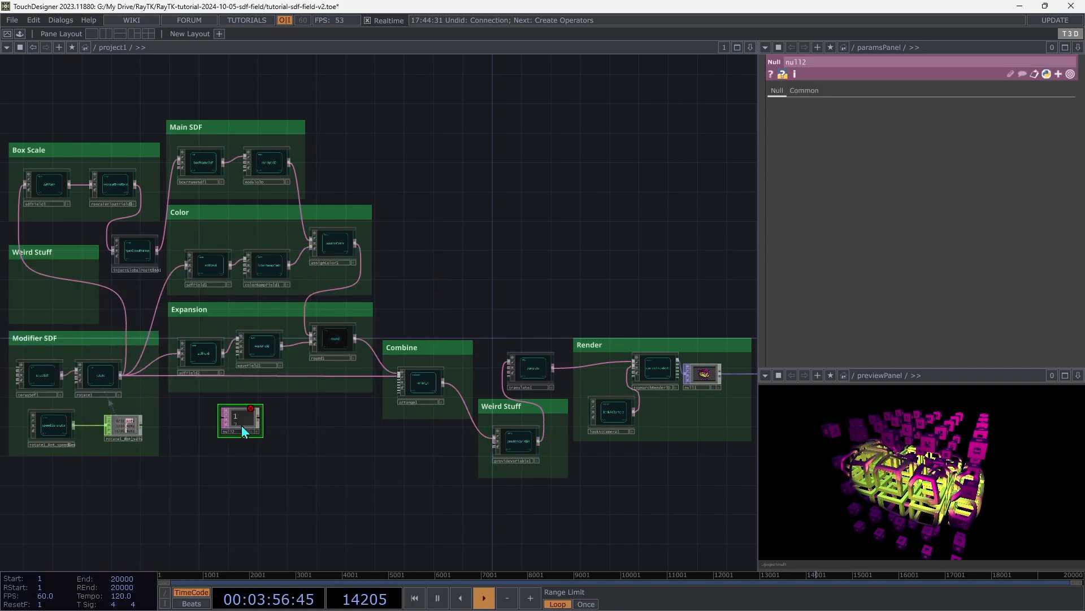
left_click_drag(221, 418, 122, 376)
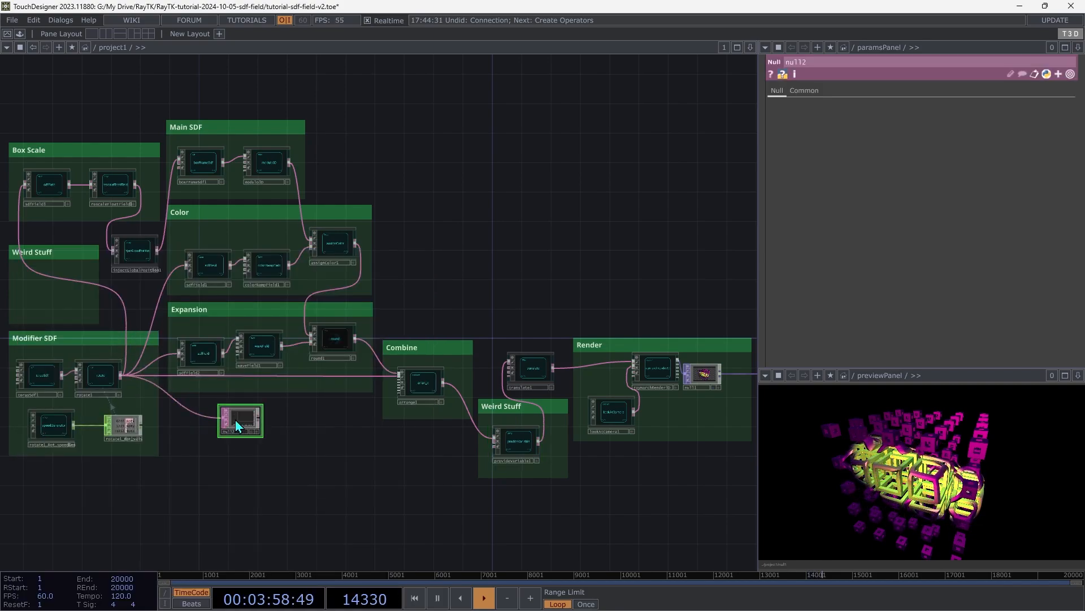
left_click_drag(260, 419, 303, 378)
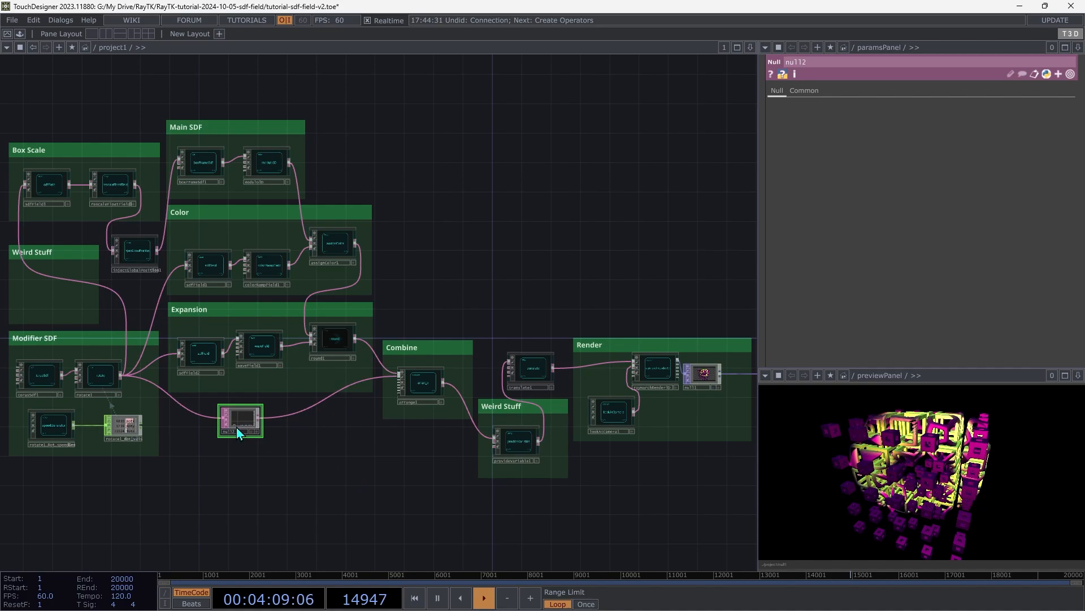
left_click_drag(262, 419, 480, 447)
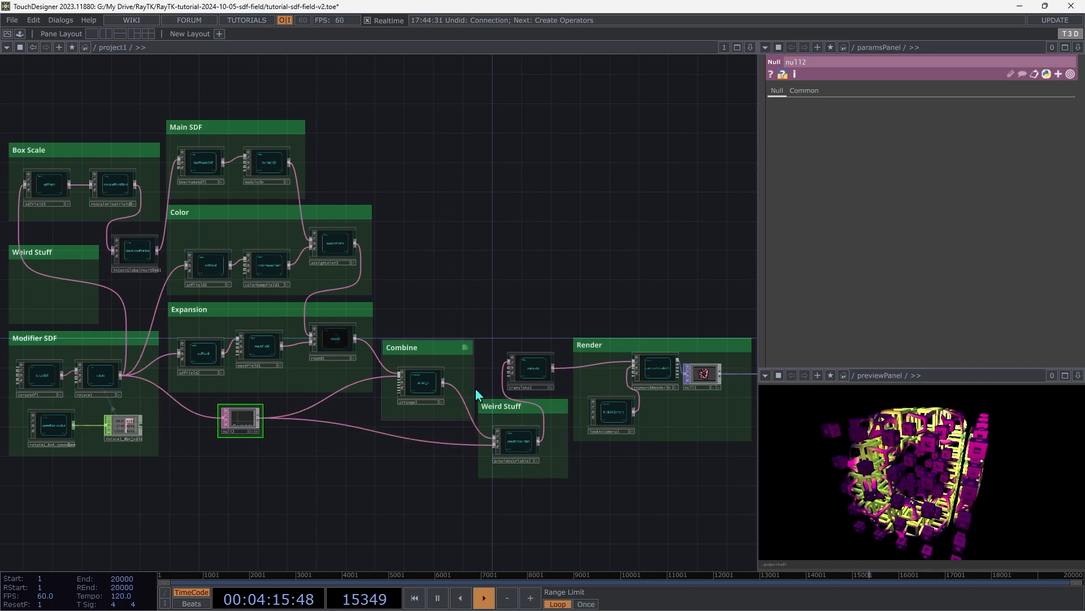
Trace the variable's path by inspecting provideVariable, rotate, torusSdf, arrange, round, assignColor, modulo3D and boxFrameSdf in turn
left_click(515, 442)
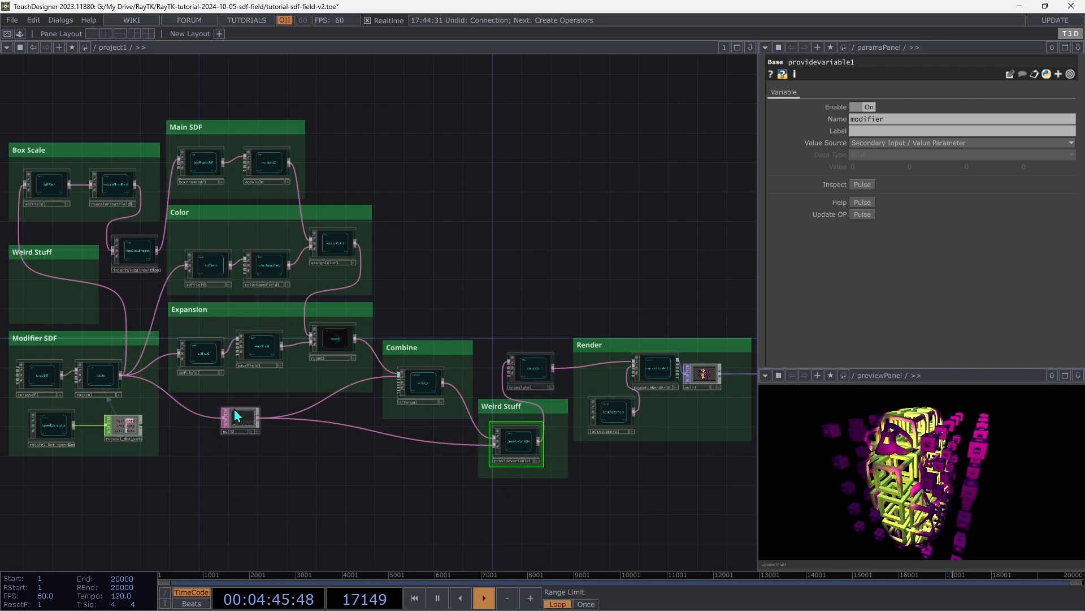
left_click(103, 389)
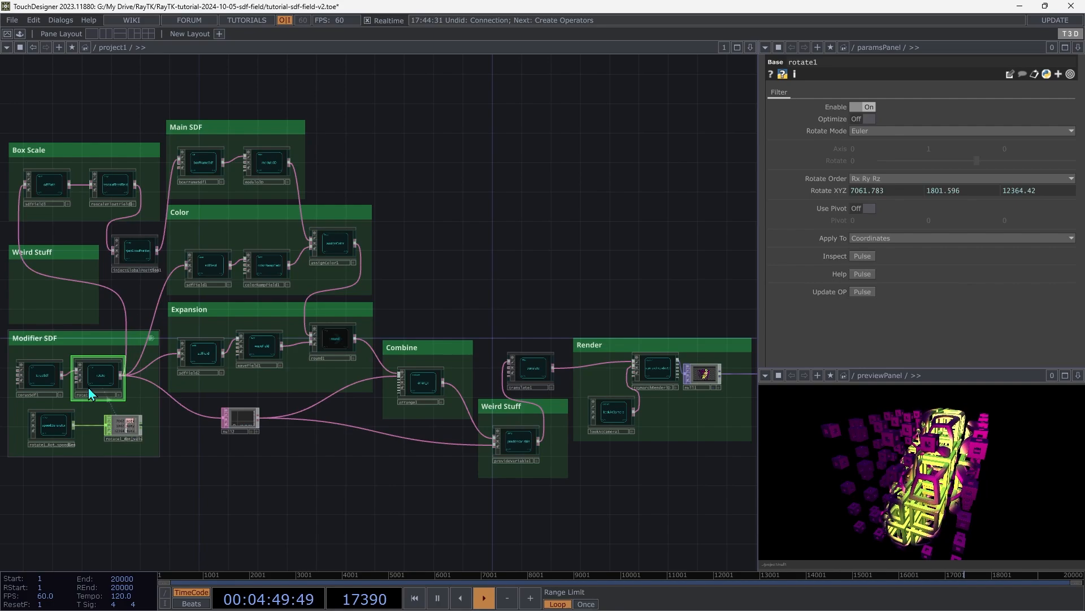
left_click(40, 379)
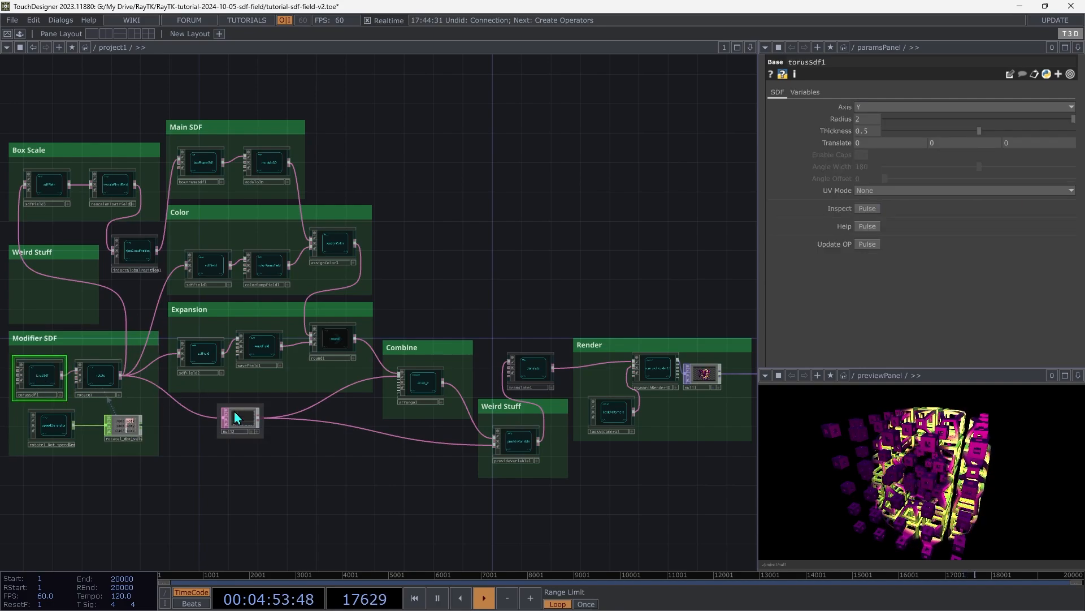
left_click(522, 443)
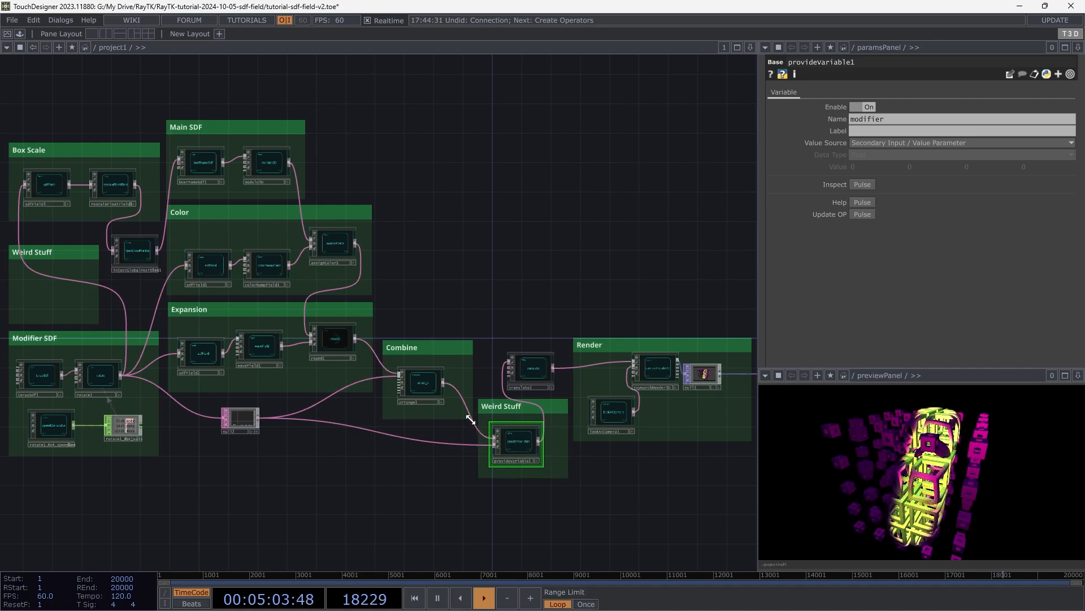
left_click(427, 390)
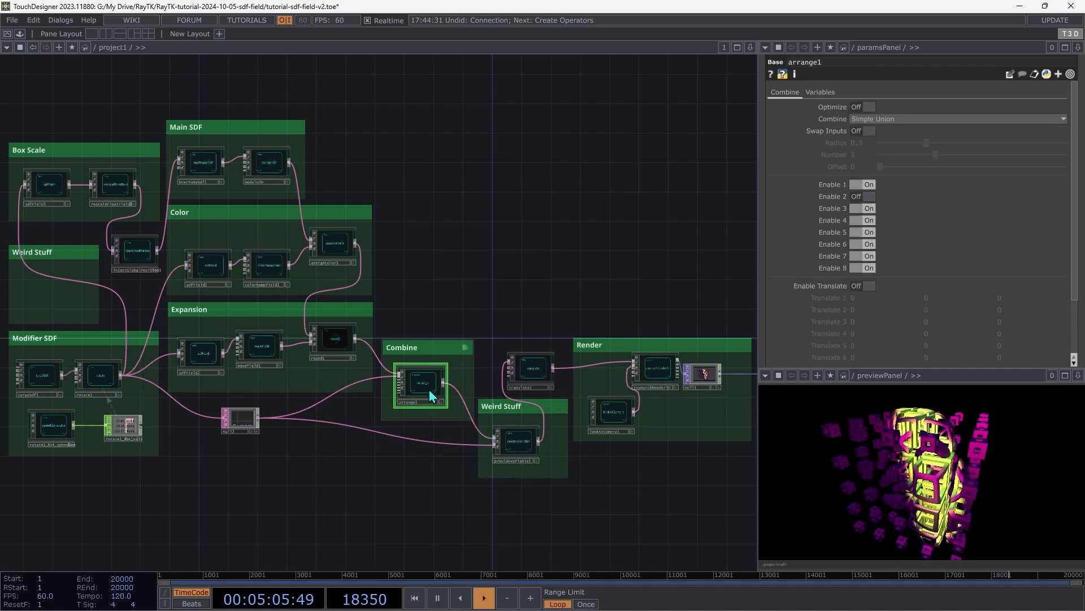
left_click(342, 346)
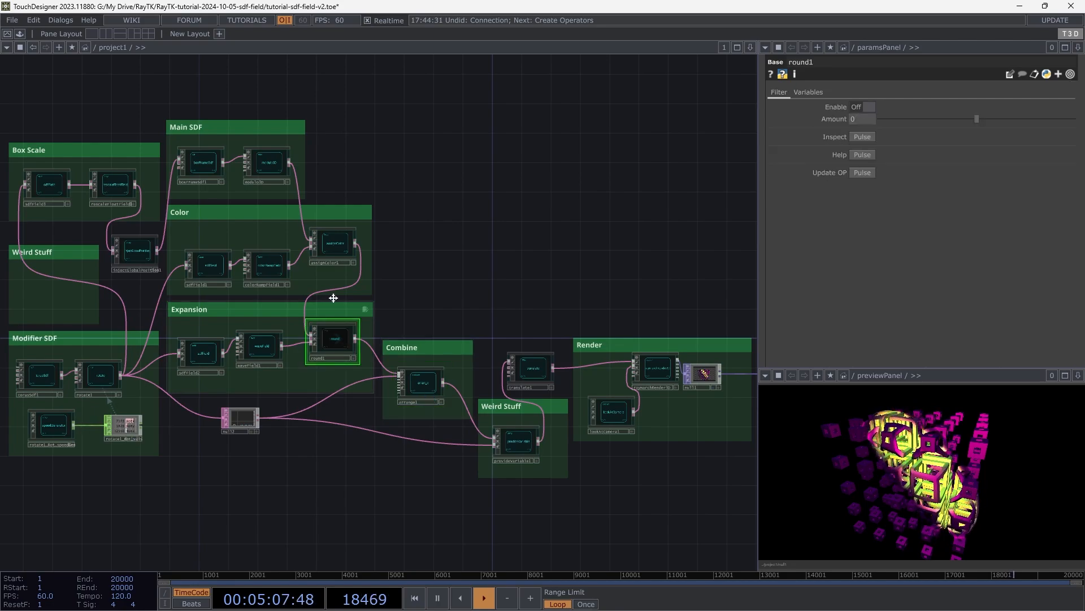
left_click(337, 246)
left_click(271, 164)
left_click(202, 165)
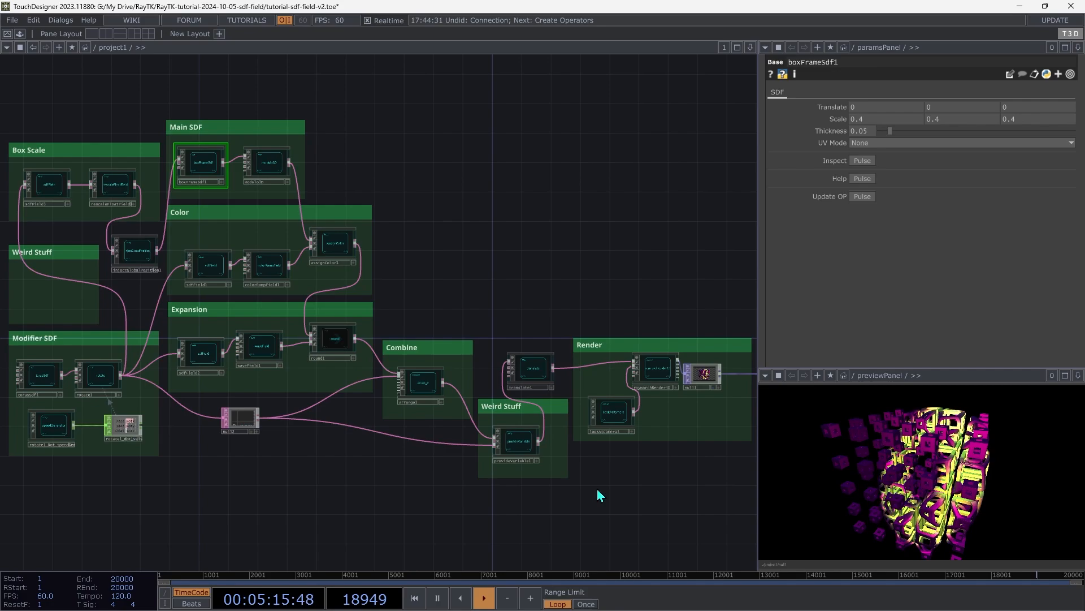
Create a reference to provideVariable's modifier variable and place it in the empty Weird Stuff box above Modifier SDF
left_click(526, 442)
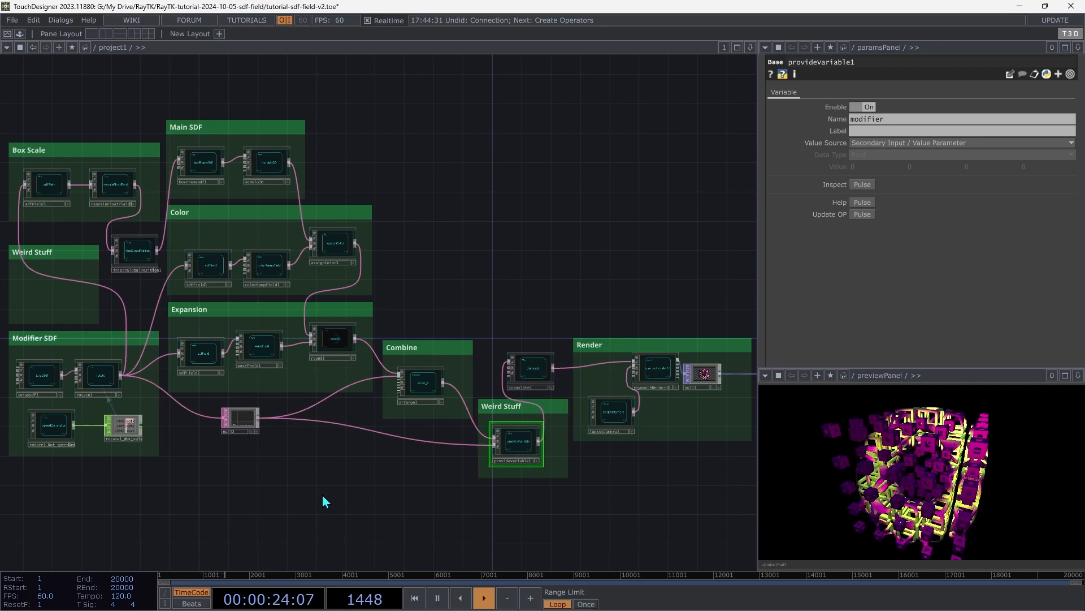
right_click(294, 450)
mouse_move(342, 546)
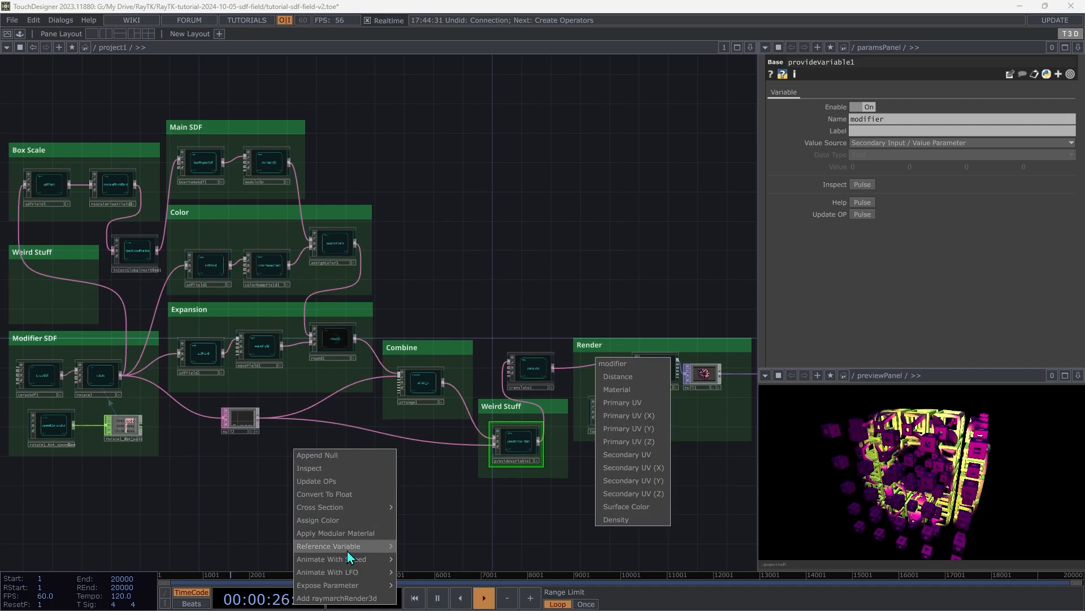
left_click(613, 363)
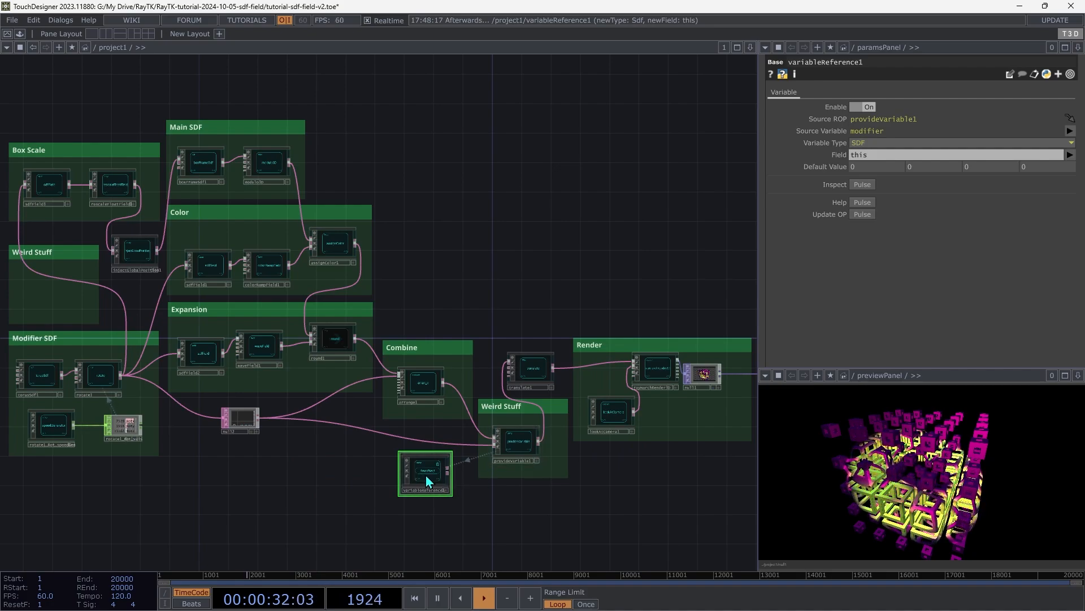
left_click_drag(426, 475, 51, 297)
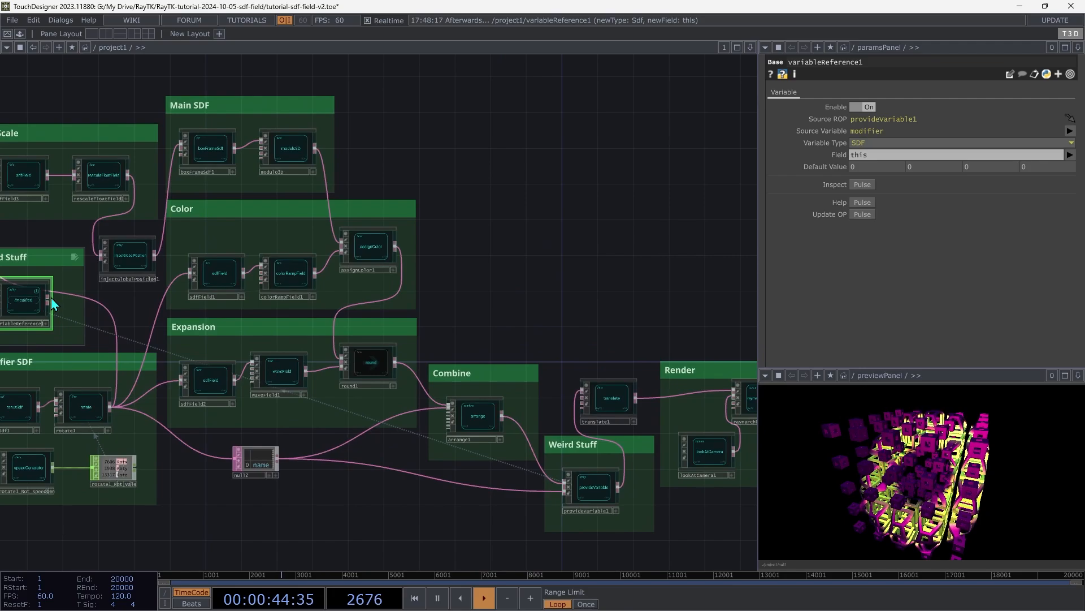
Wire the modifier variable reference into the sdfField operators of the Box Scale, Color and Expansion boxes, replacing rotate's direct connections
scroll(52, 301, "up", 5)
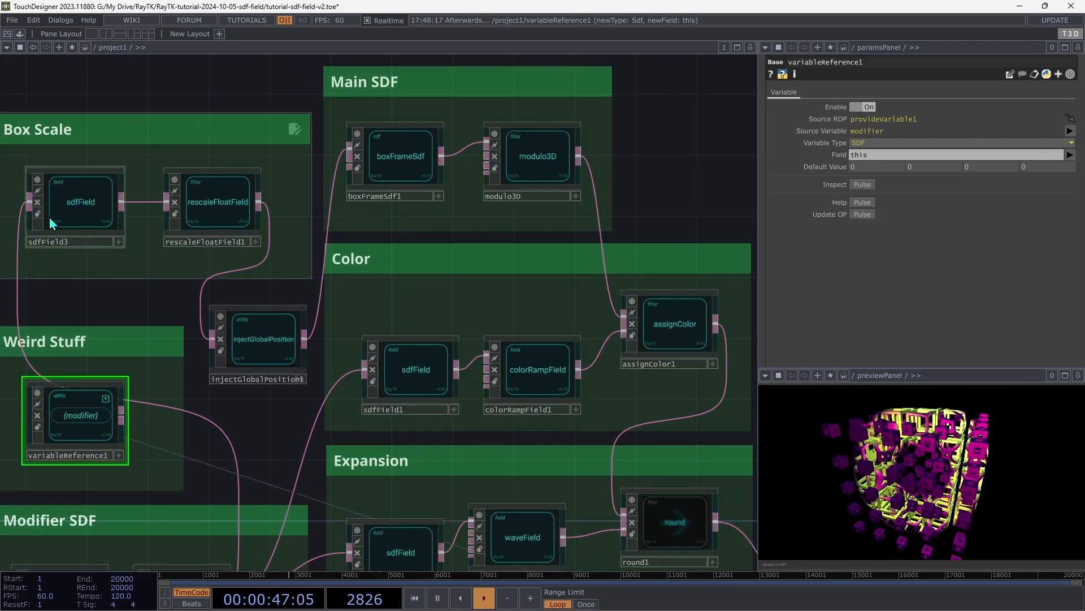
left_click(29, 203)
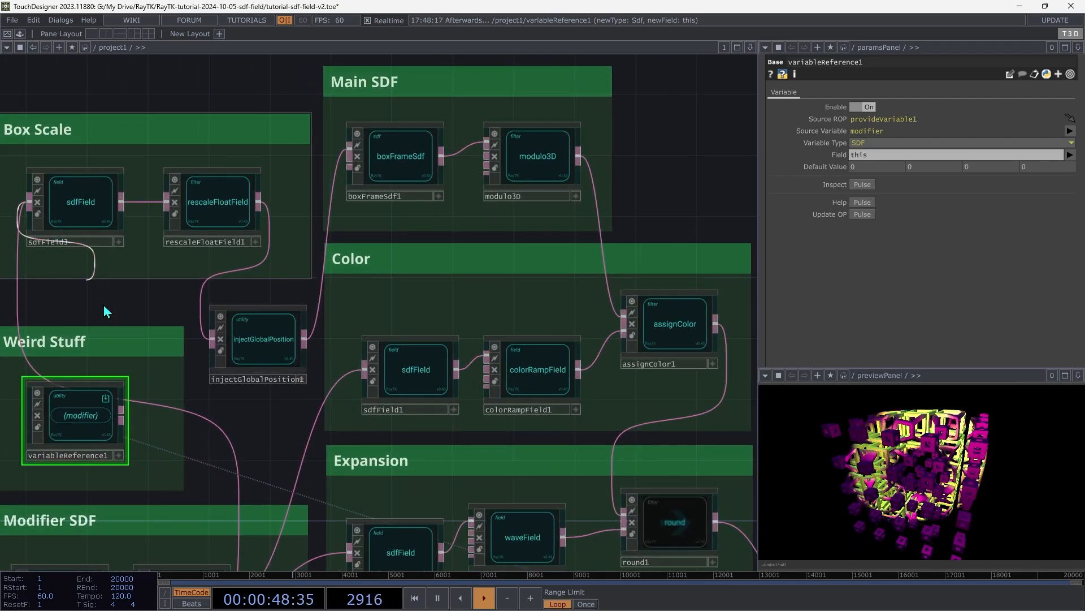
left_click(137, 399)
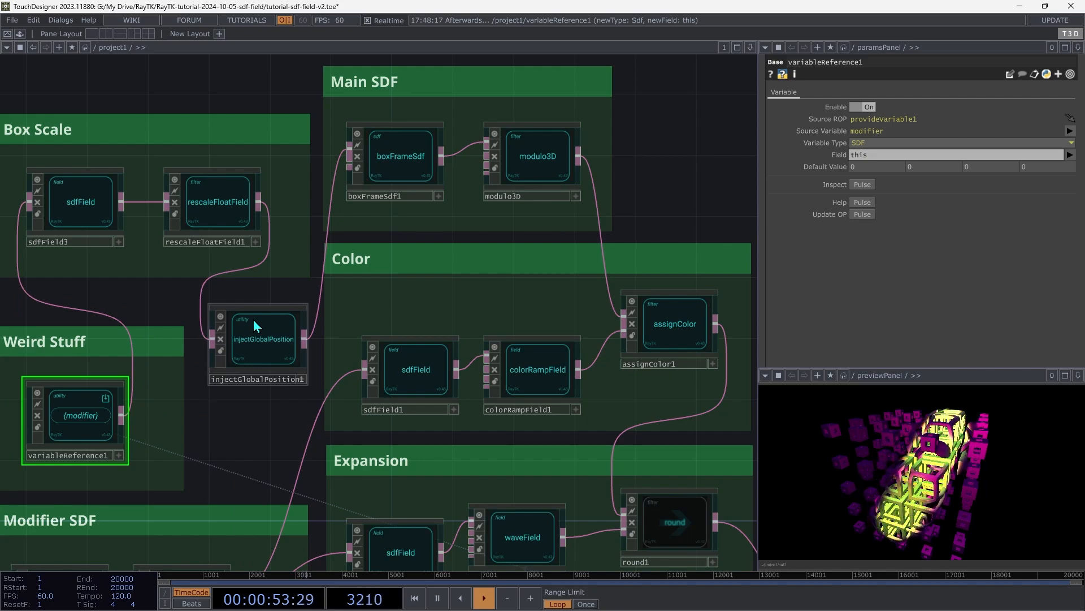
left_click(122, 415)
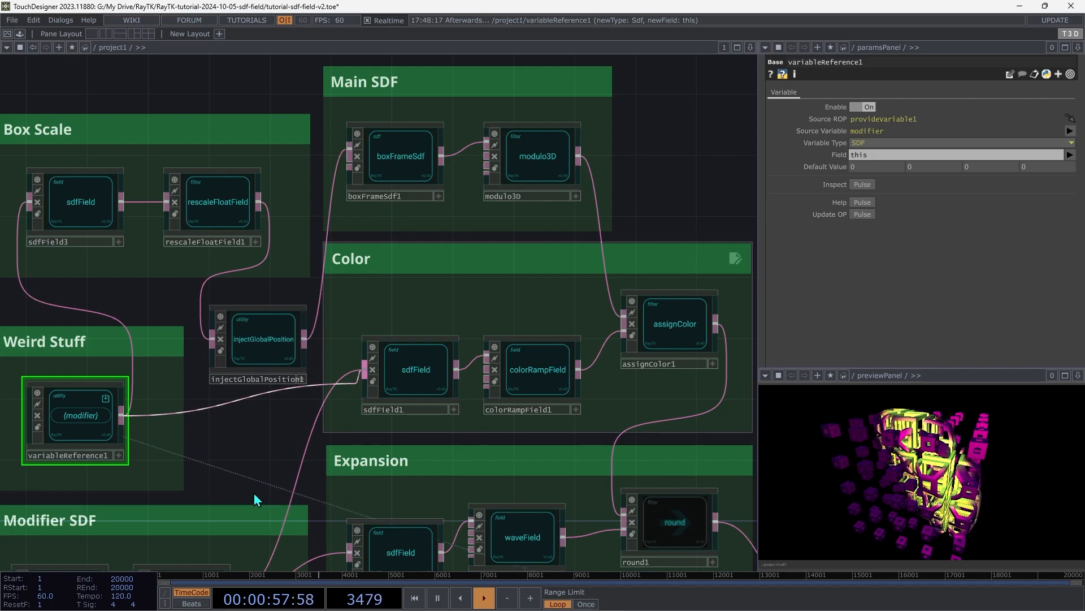
left_click(348, 554)
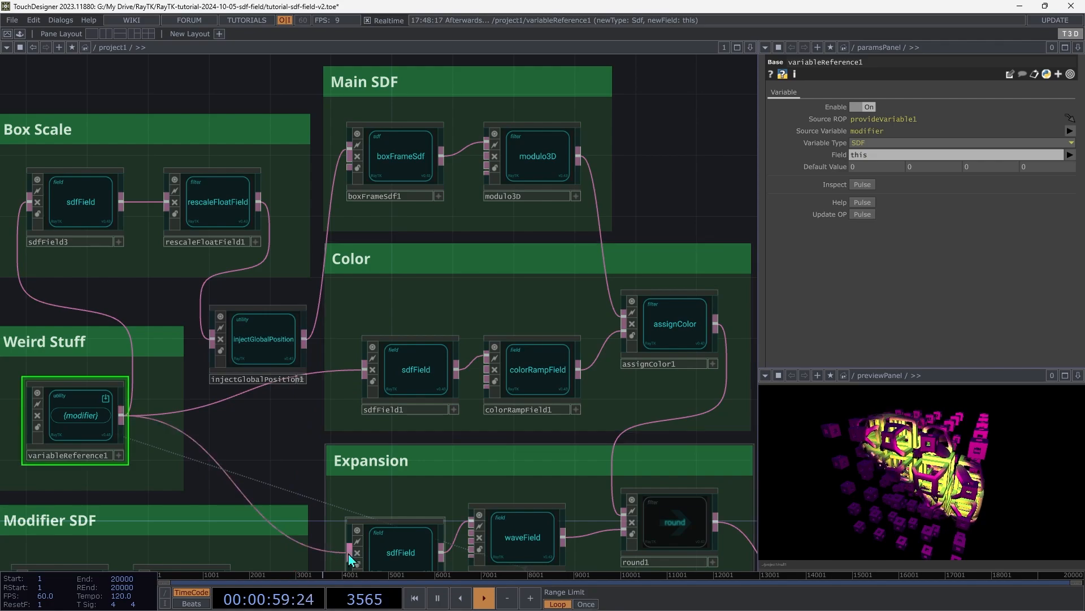
key("h")
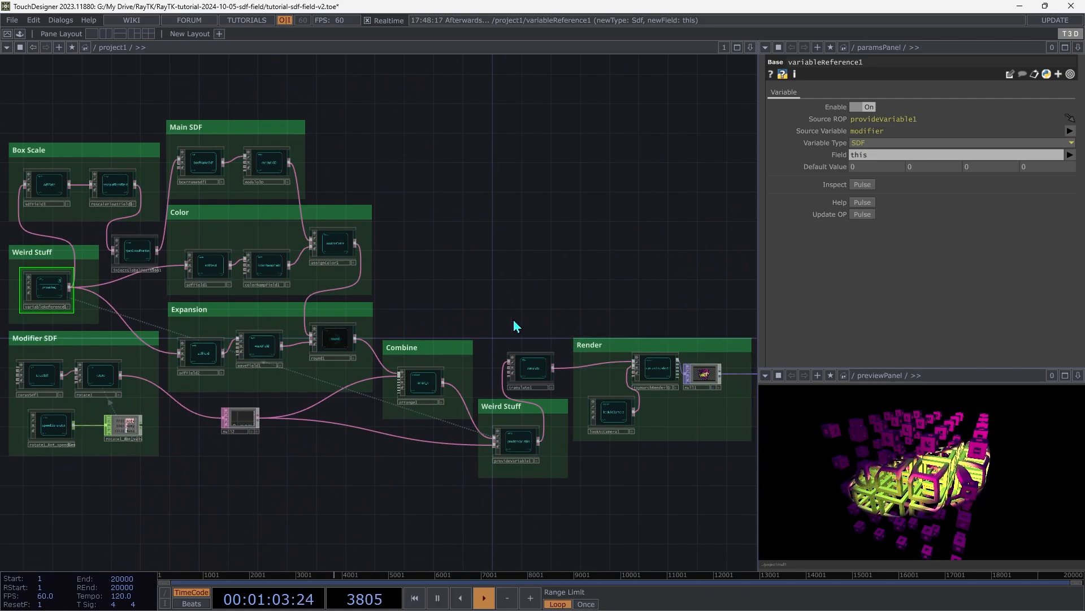
Try shifting the final scene along X with the translate operator before the Render box
left_click(531, 385)
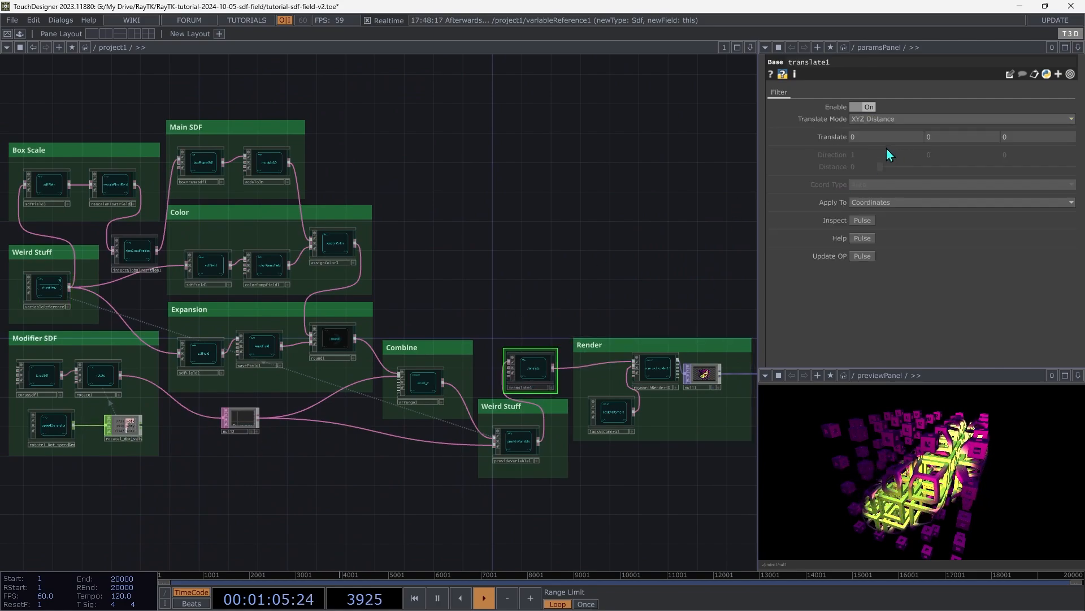
mouse_move(872, 136)
middle_mouse_down()
mouse_move(874, 147)
mouse_move(905, 137)
mouse_move(873, 120)
middle_mouse_up()
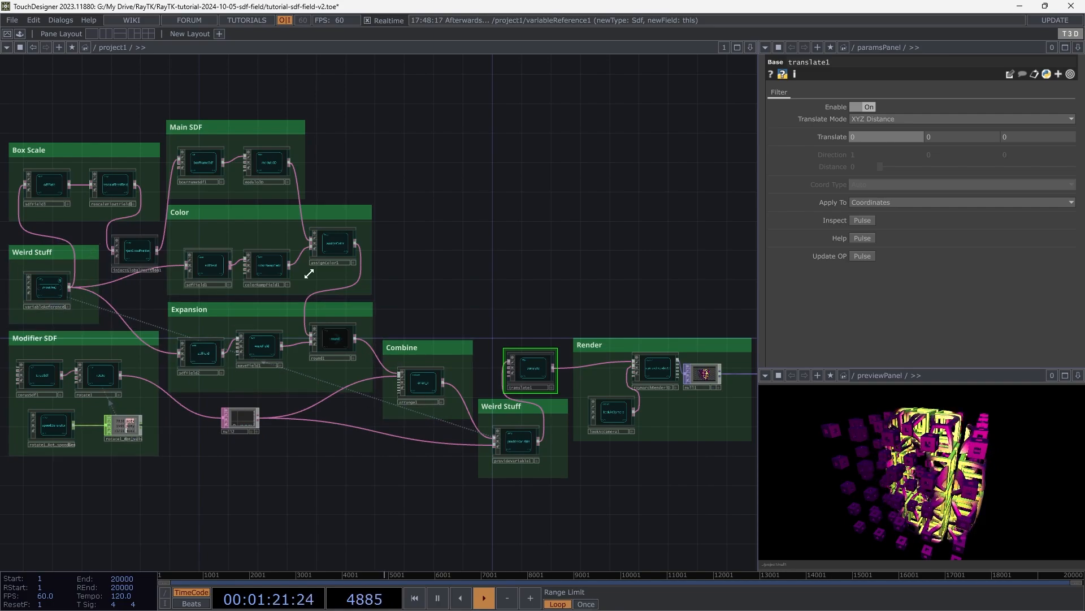
Duplicate the modifier variable reference, place the copy below the Expansion box, and wire it into arrange's second input in place of the Null
left_click(53, 290)
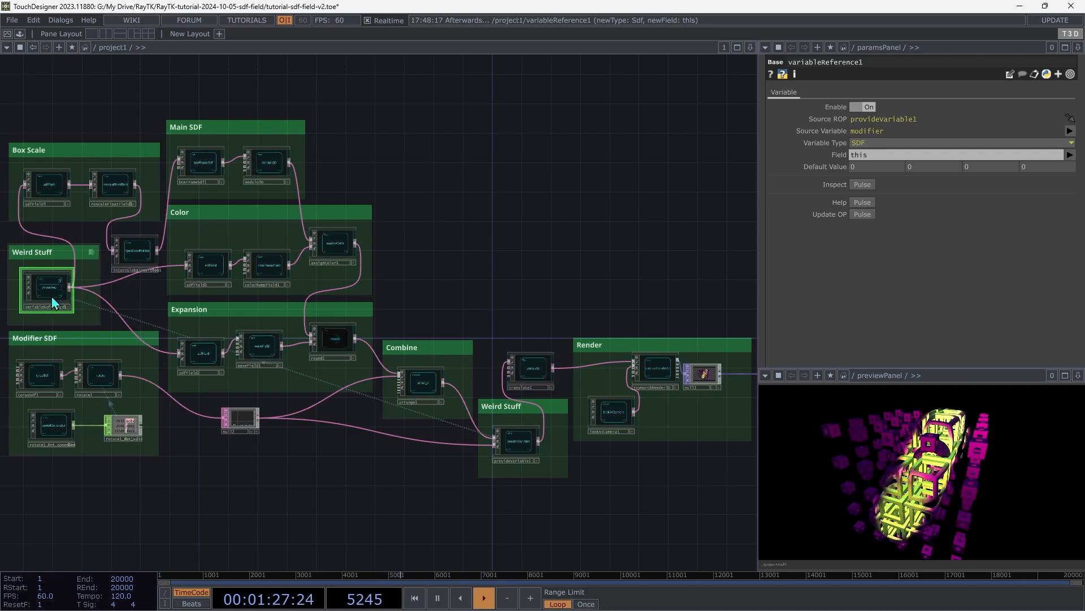
key("ctrl+c")
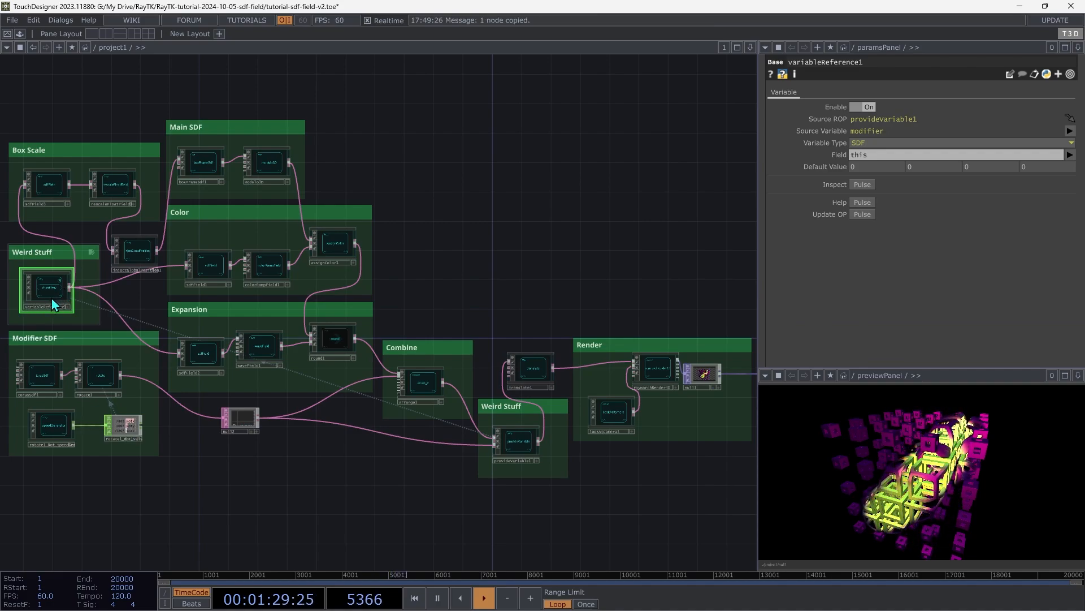
key("ctrl+v")
left_click(343, 424)
left_click_drag(344, 423, 335, 428)
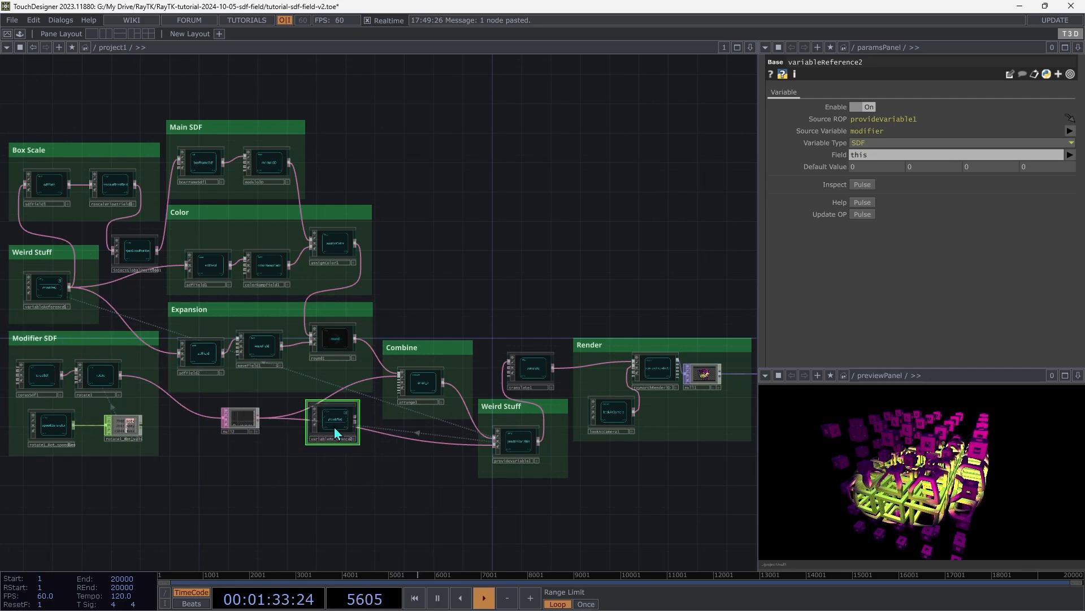
scroll(335, 433, "up", 4)
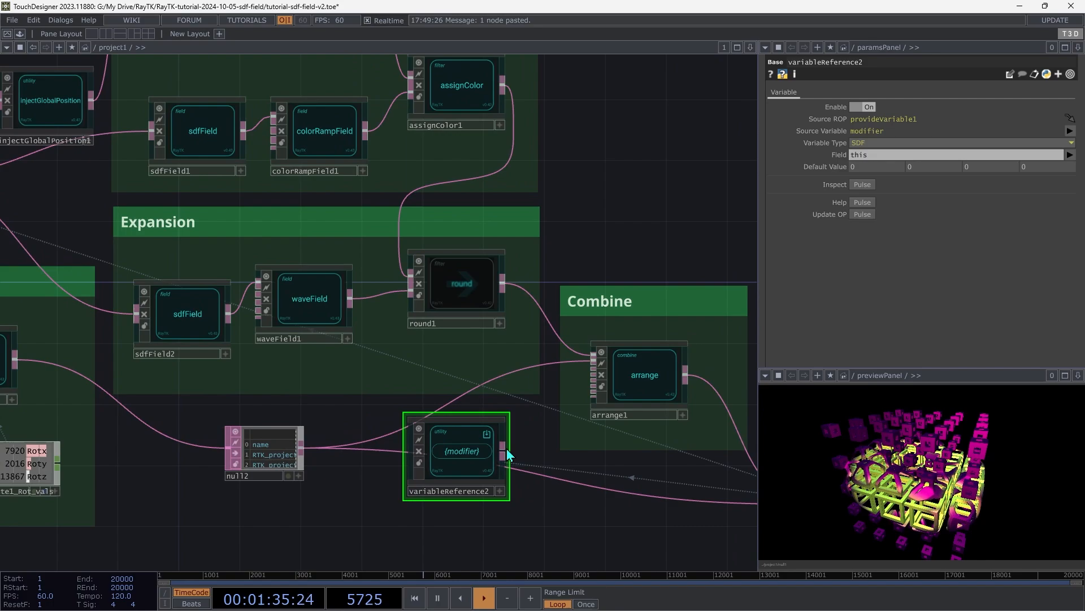
left_click_drag(504, 455, 530, 373)
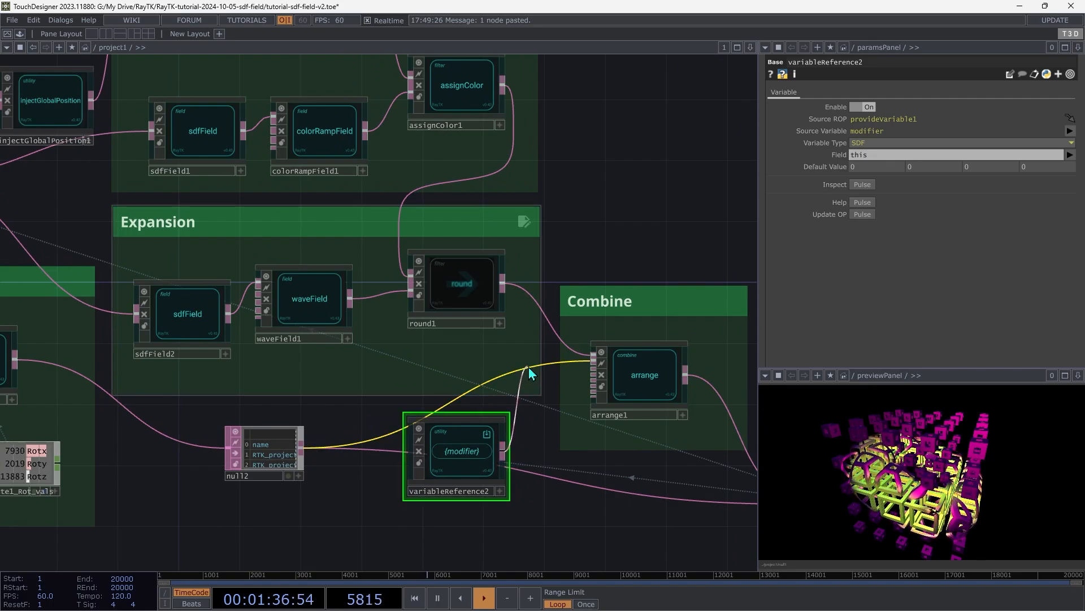
Toggle arrange's Enable 2 on and off to compare the render with and without the modifier shape
left_click(645, 386)
left_click(645, 386)
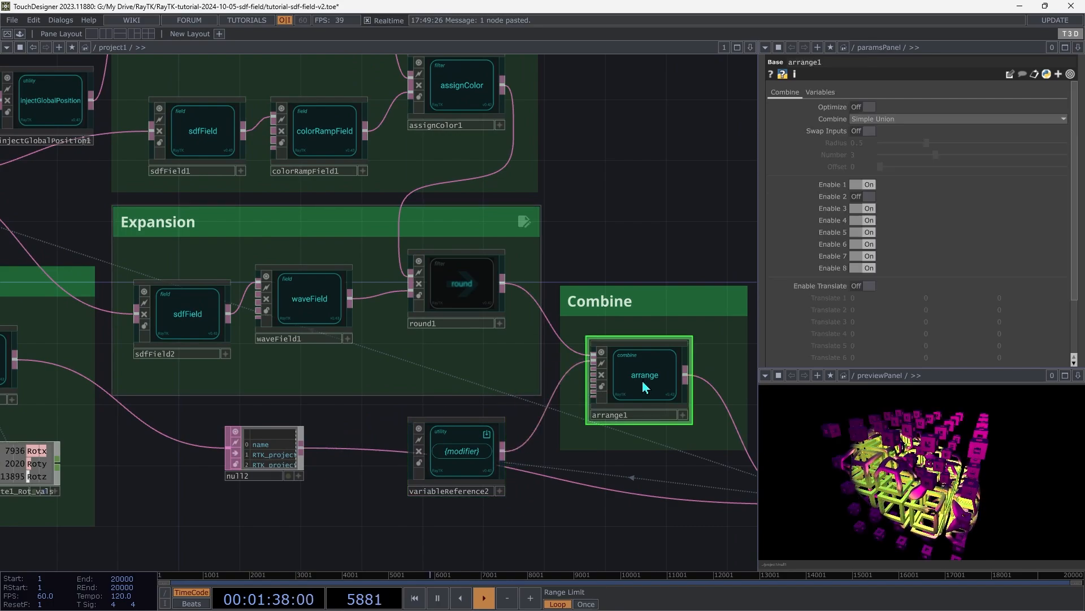
left_click(872, 196)
left_click(873, 197)
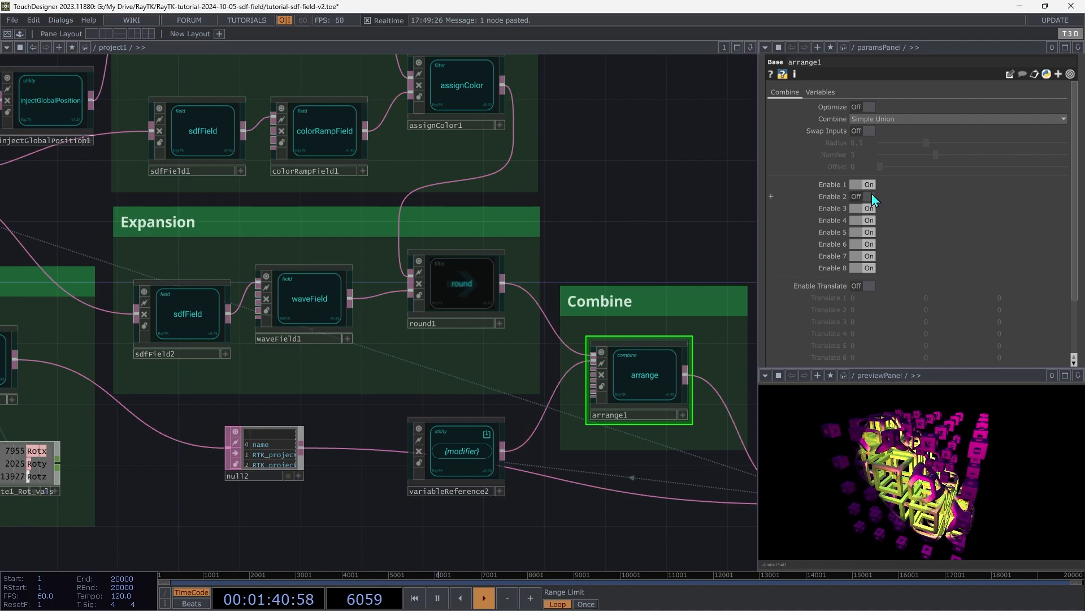
left_click(873, 196)
left_click(873, 196)
left_click(873, 196)
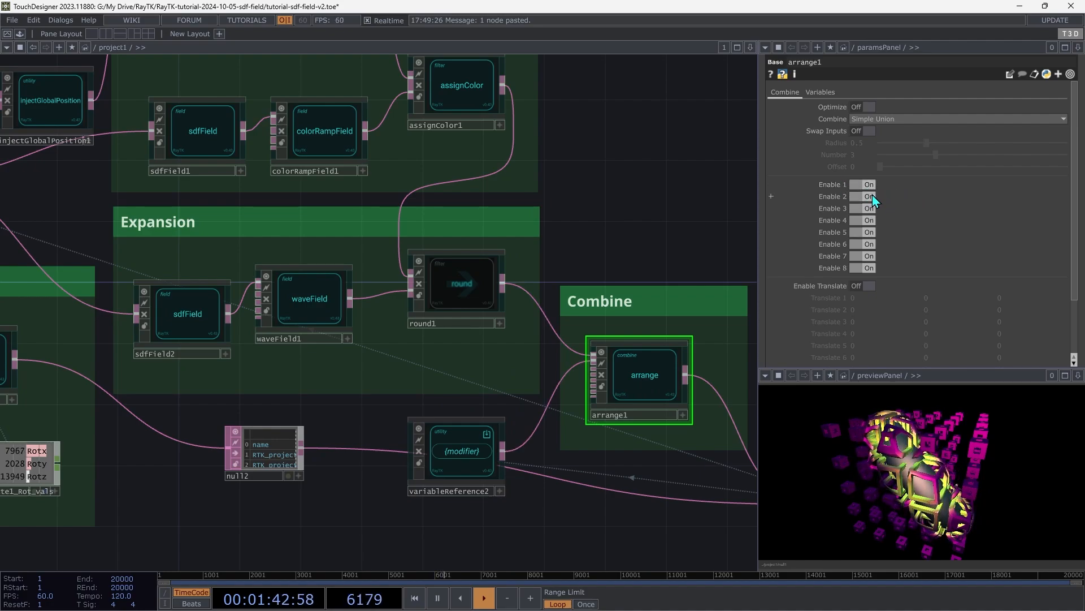
left_click(873, 196)
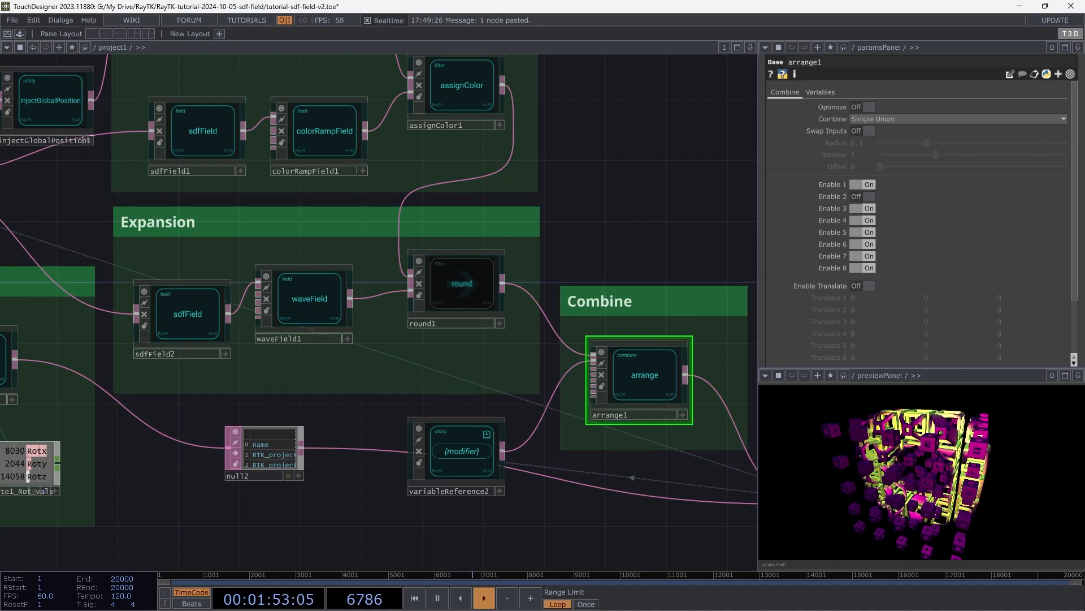
Connect rescaleFloatField directly to boxFrameSdf and delete the bypassed injectGlobalPosition operator
left_click_drag(170, 283, 327, 456)
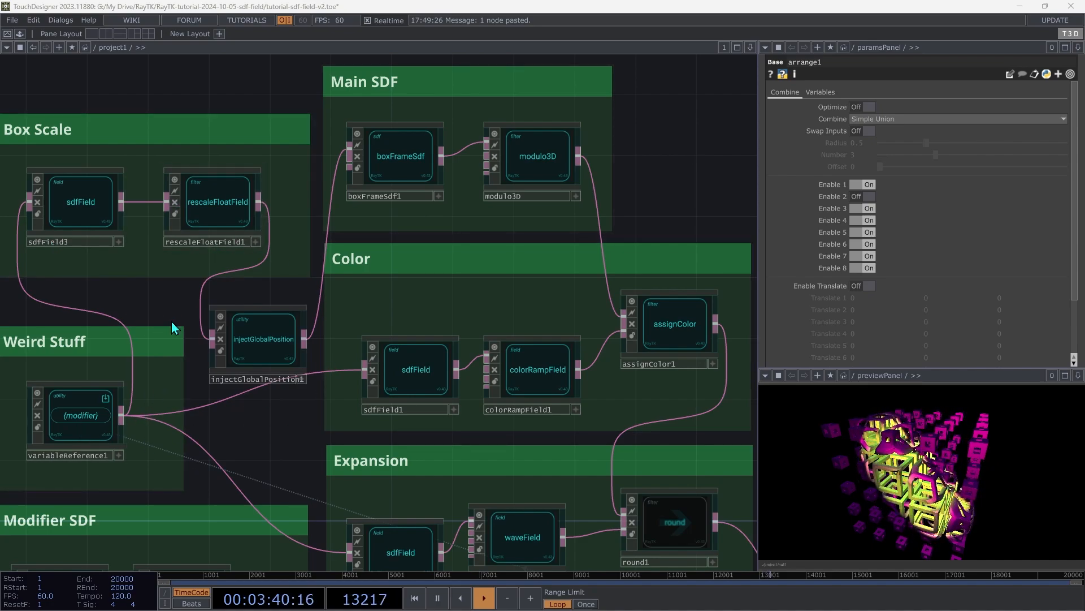
left_click(269, 351)
left_click(259, 202)
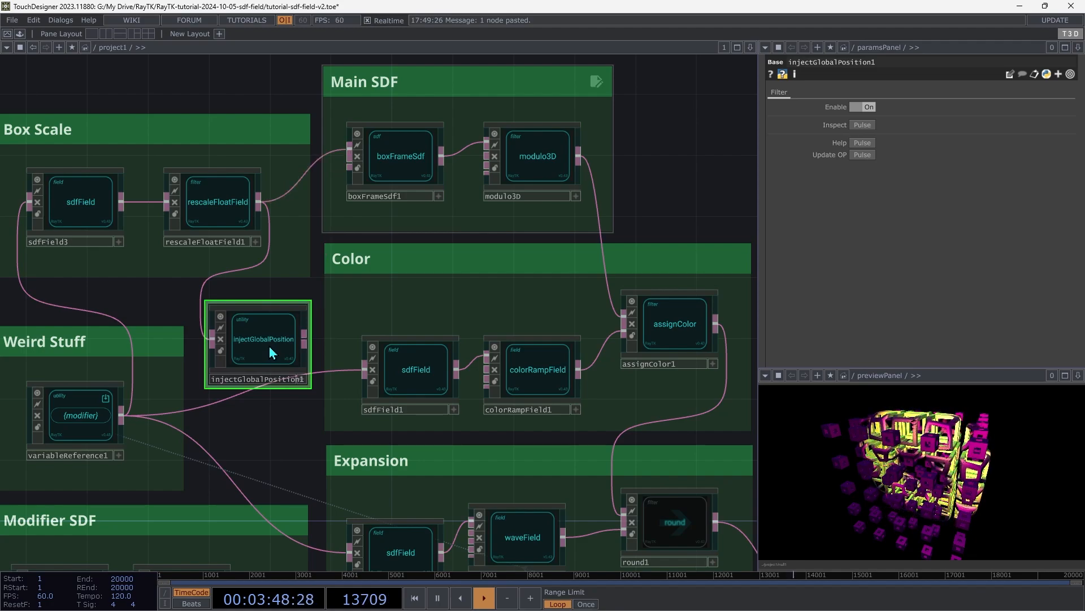
key("Delete")
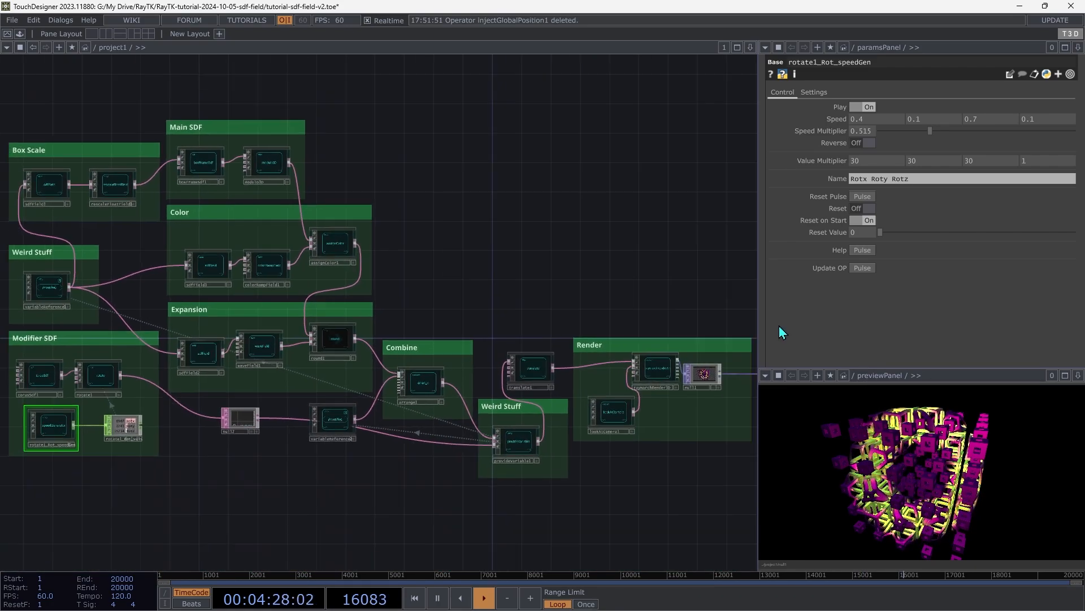
Enable the round operator in the Expansion box
left_click_drag(633, 297, 663, 373)
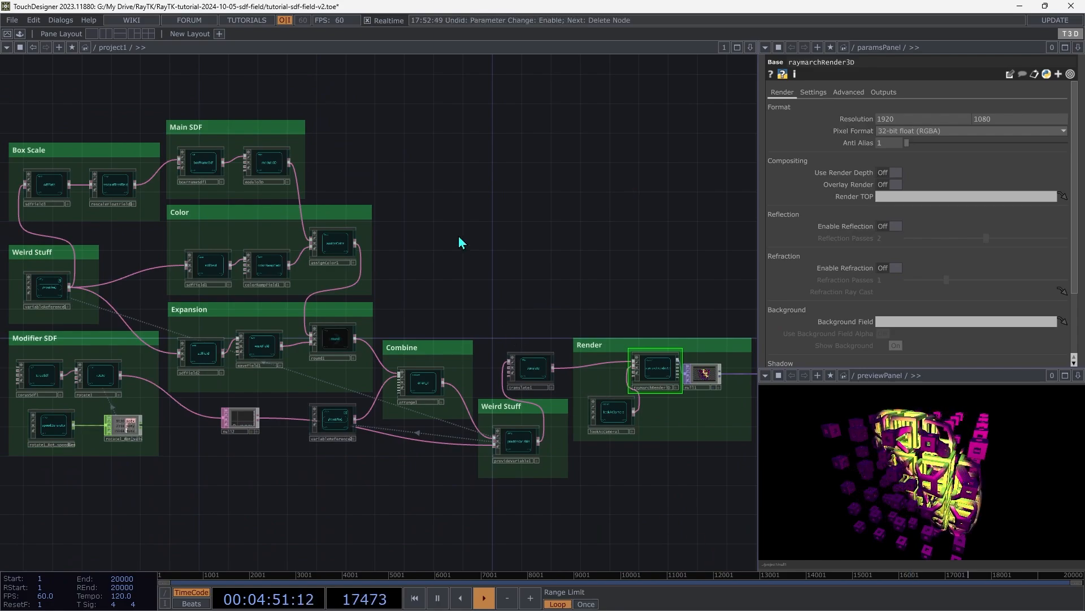
left_click(339, 342)
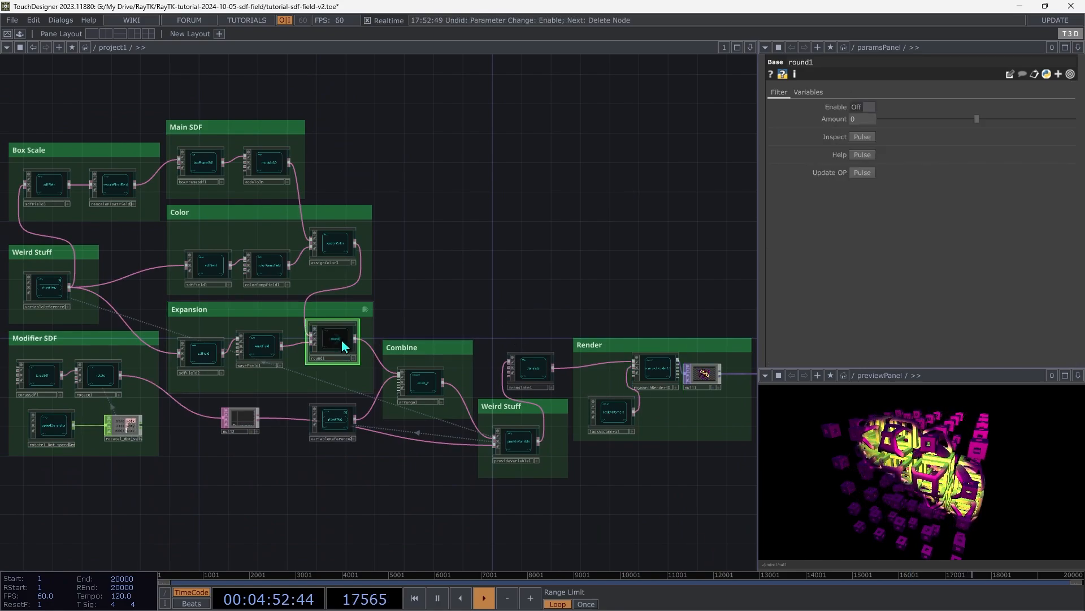
left_click(863, 107)
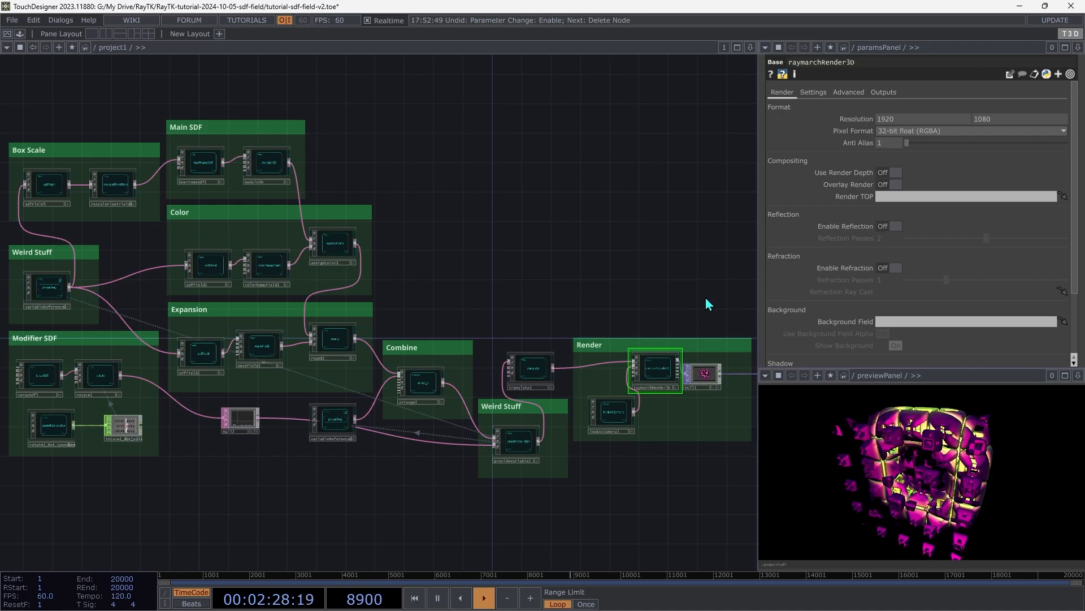
left_click_drag(704, 296, 606, 257)
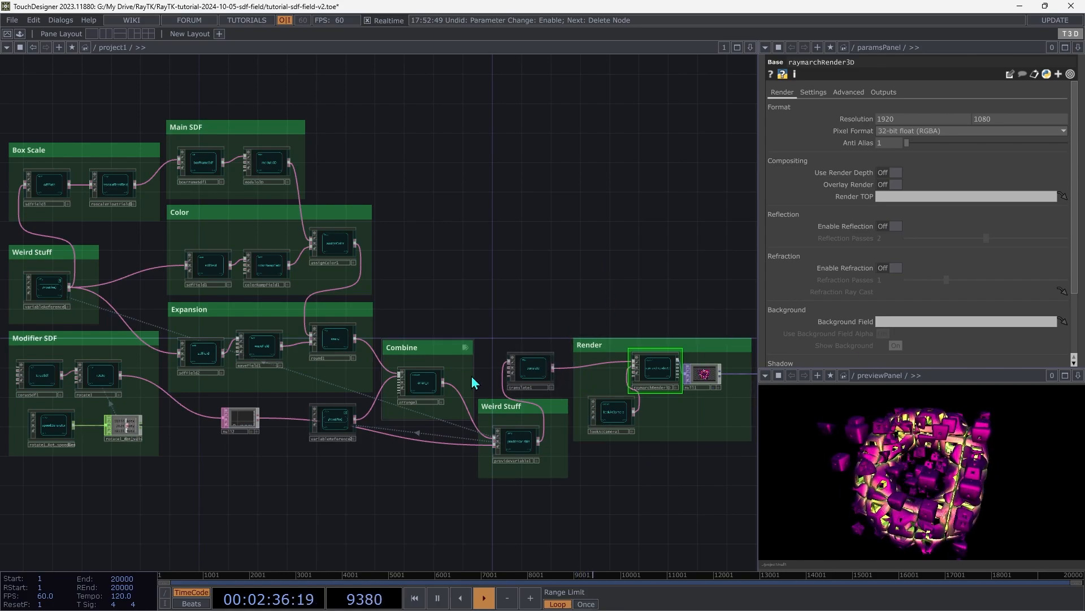
Review the variable's flow by inspecting provideVariable, arrange, rescaleFloatField, boxFrameSdf, assignColor, the Color sdfField, colorRampField, round and waveField
left_click(521, 446)
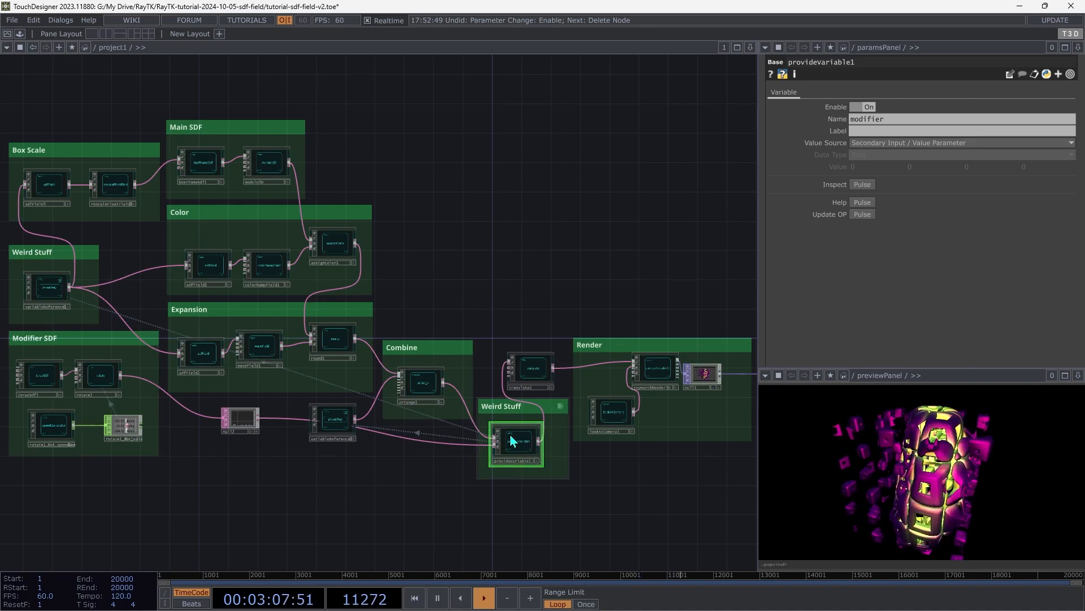
left_click(431, 393)
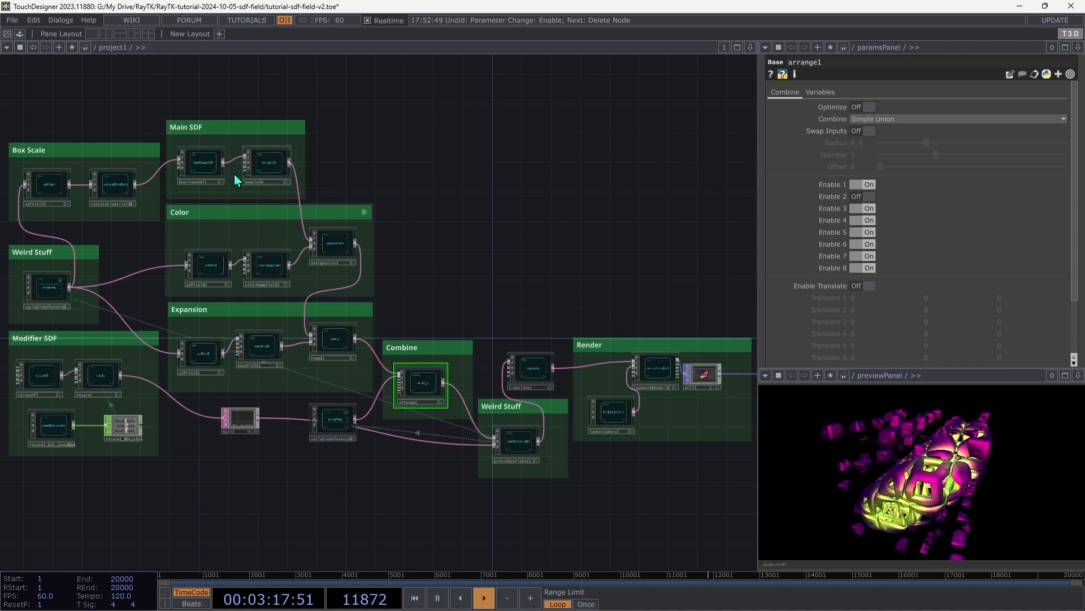
left_click(115, 188)
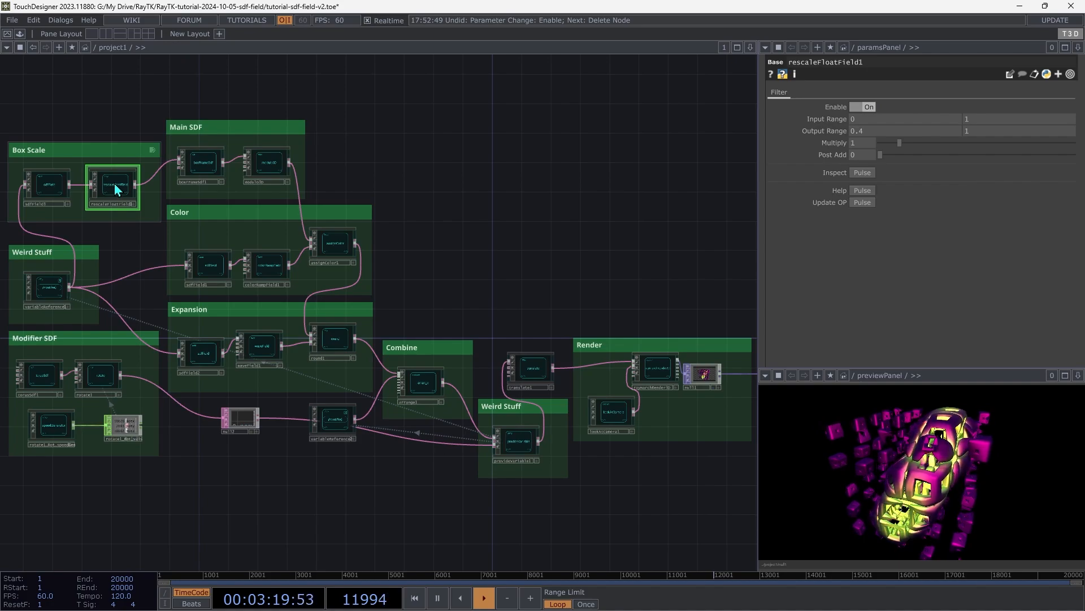
left_click(213, 174)
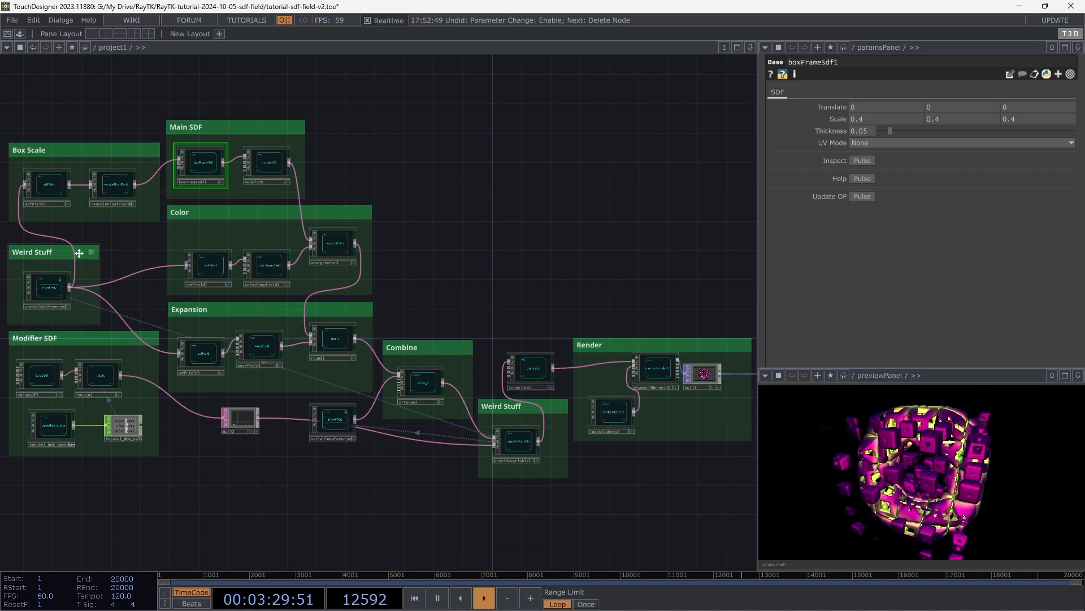
left_click(115, 183)
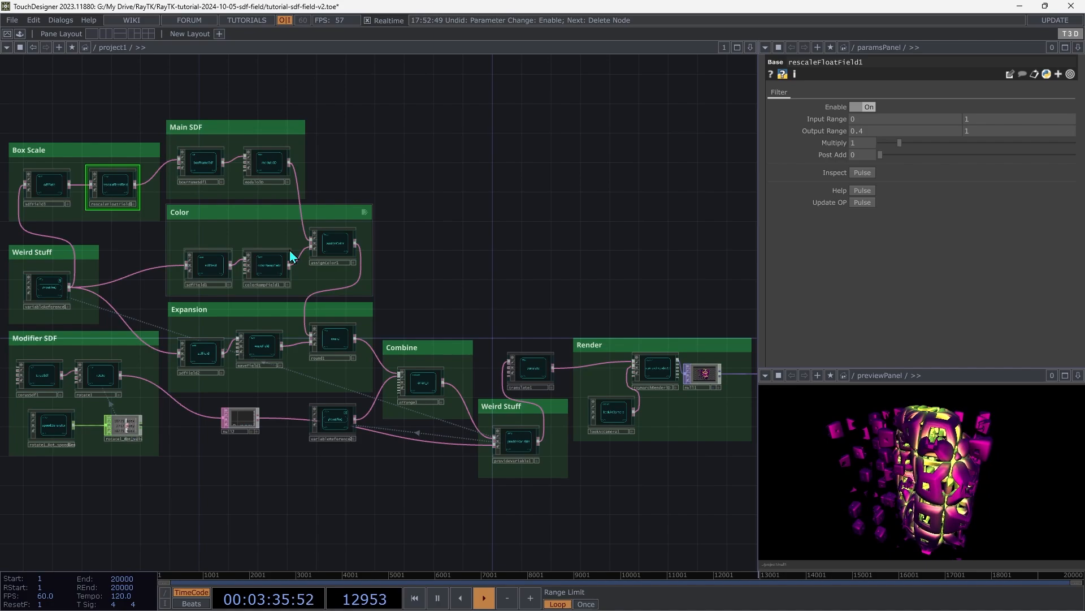
left_click(338, 244)
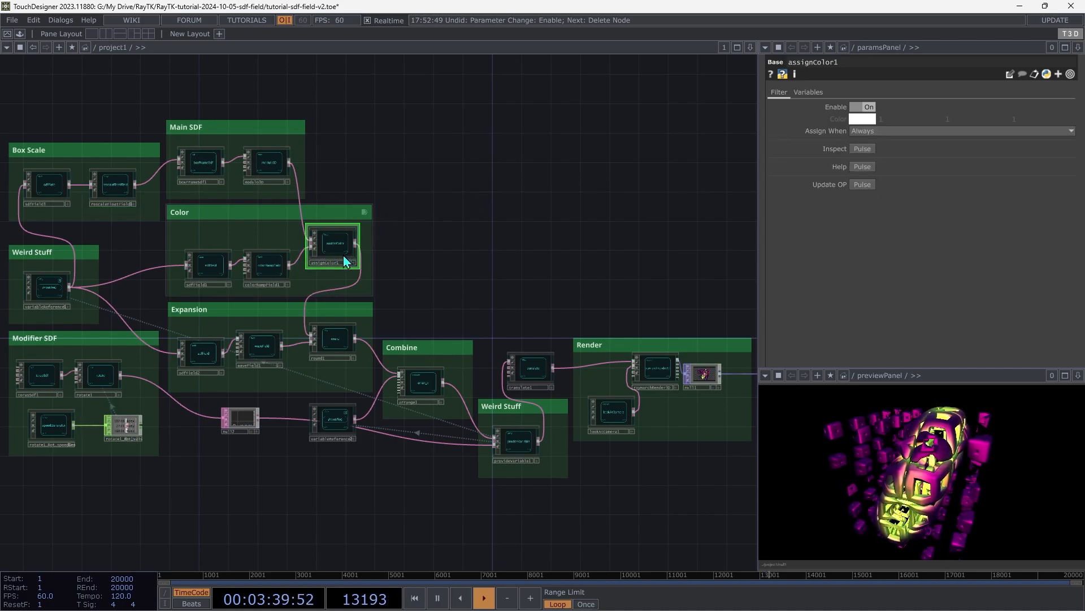
left_click(213, 272)
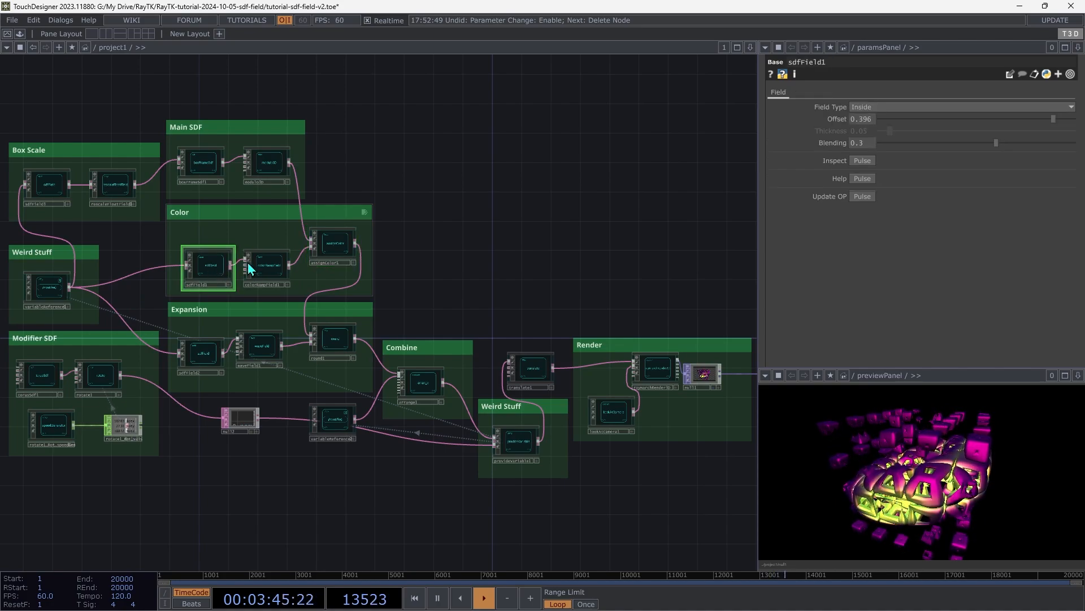
left_click(288, 268)
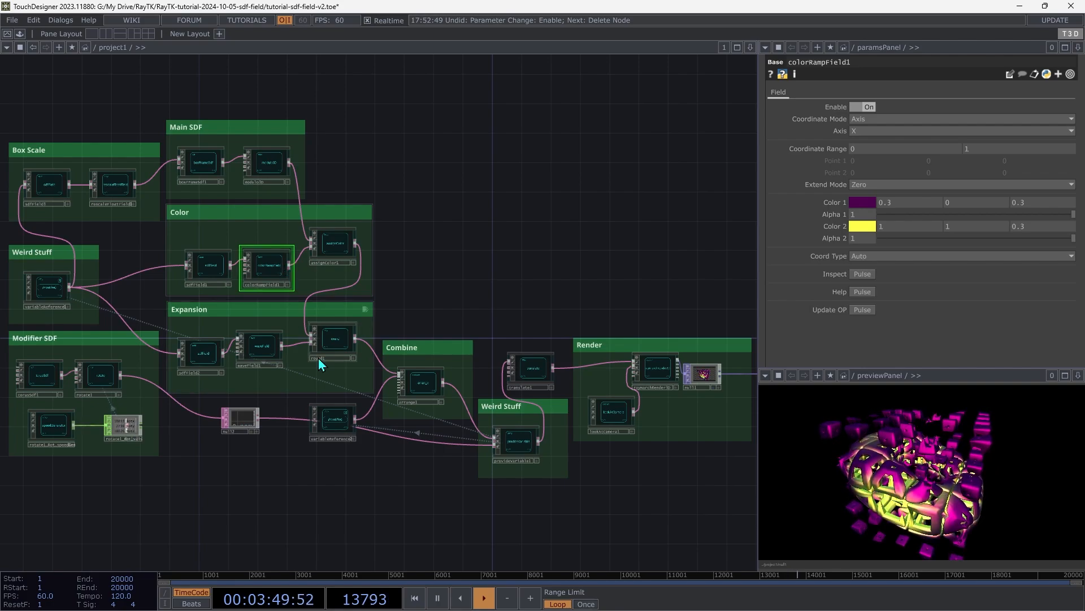
left_click(339, 343)
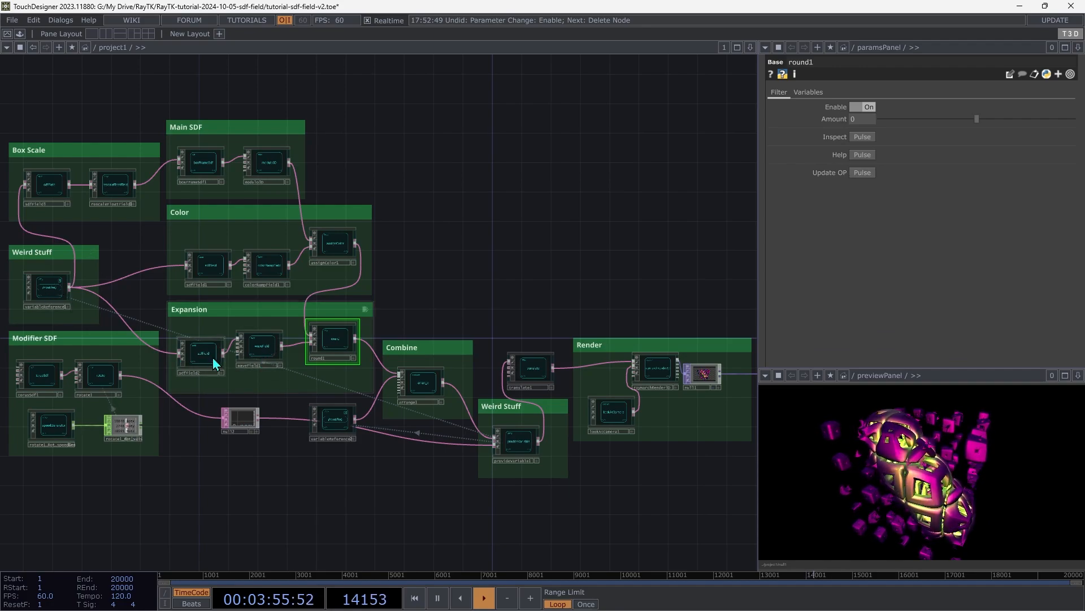
left_click(266, 349)
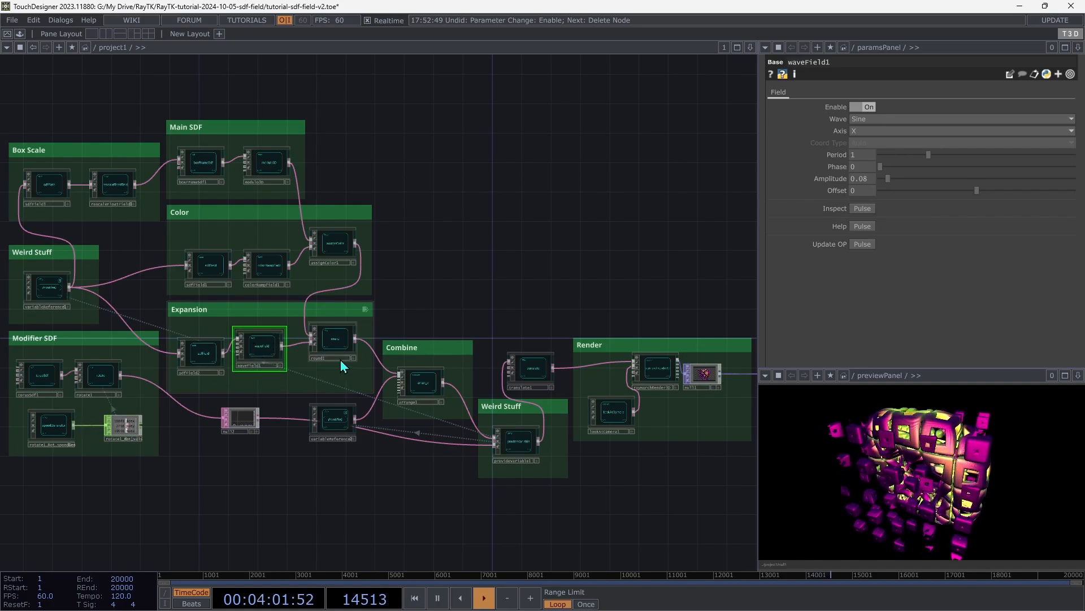
left_click_drag(887, 166, 650, 261)
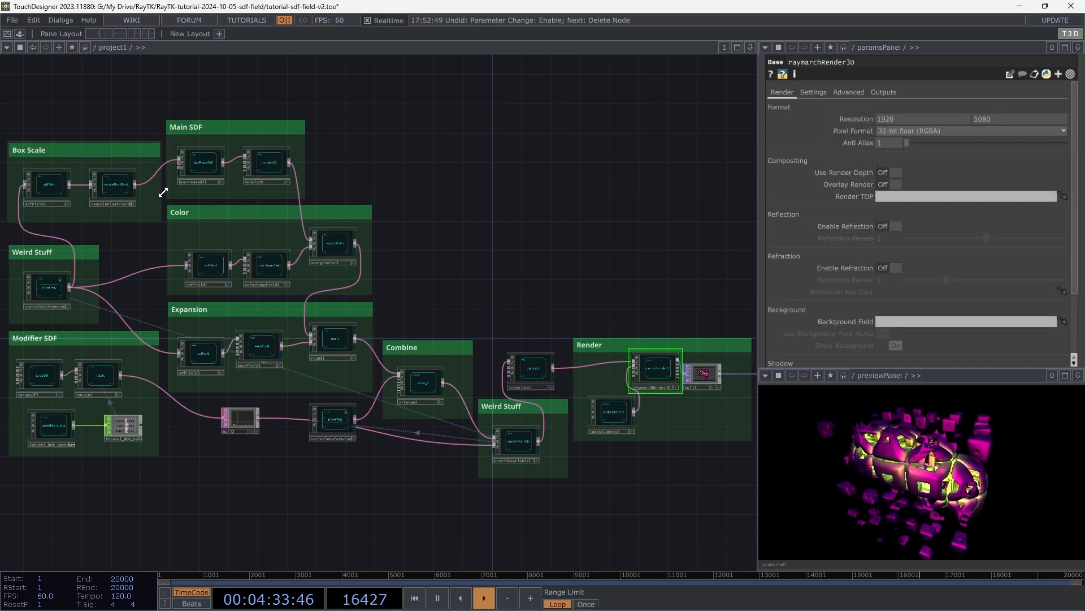
Set the upper Output Range value of the Box Scale rescaleFloatField to 0.6
left_click(110, 201)
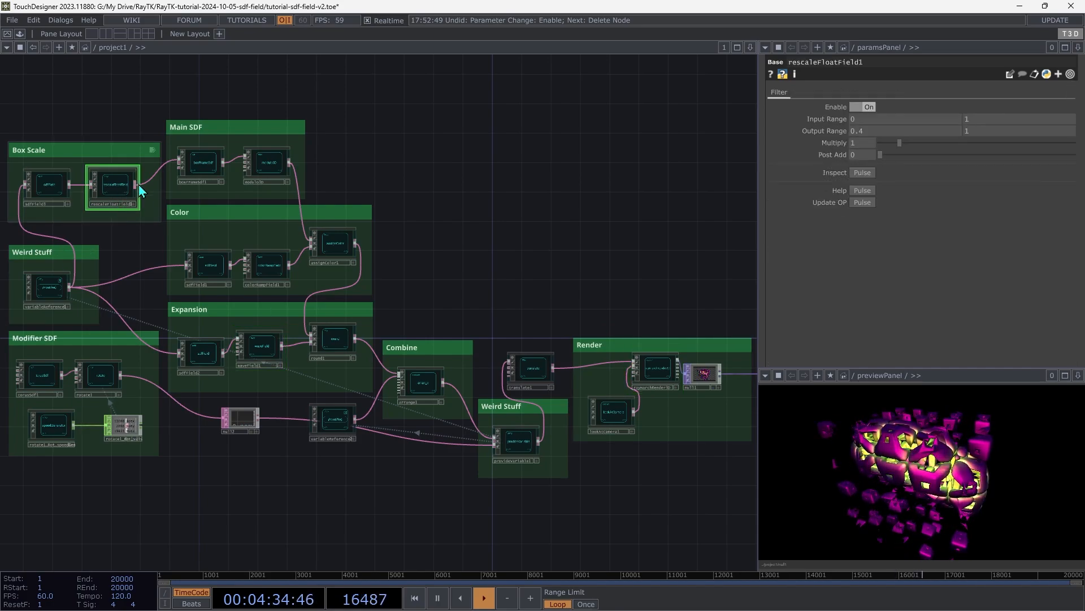
middle_click_drag(998, 126, 950, 116)
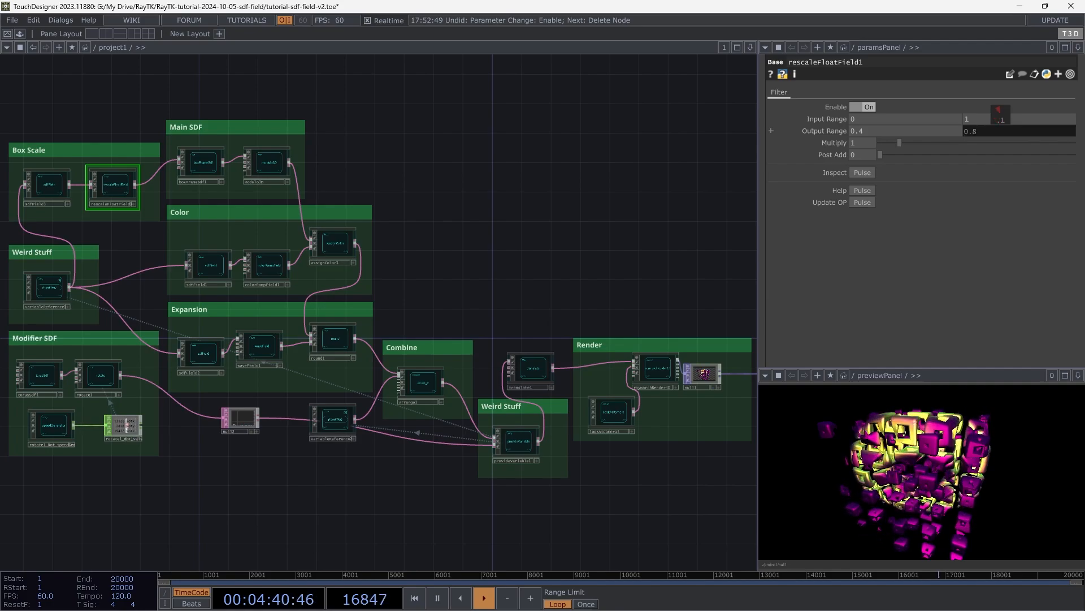
middle_click_drag(997, 111, 997, 113)
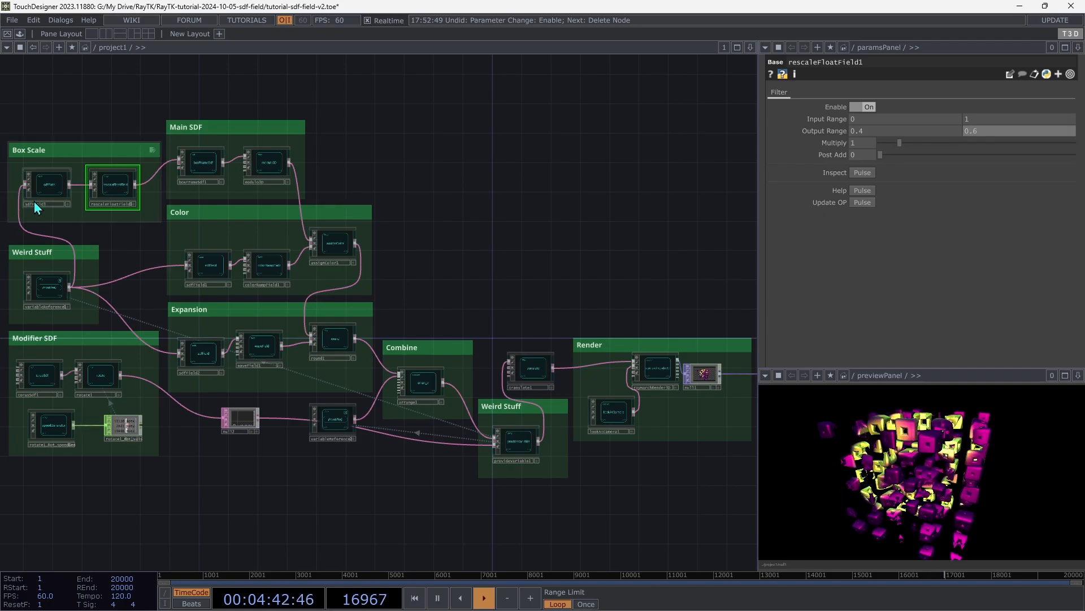
Set the Box Scale sdfField's Blending to 0.262 with its Offset at 0.5
left_click(50, 179)
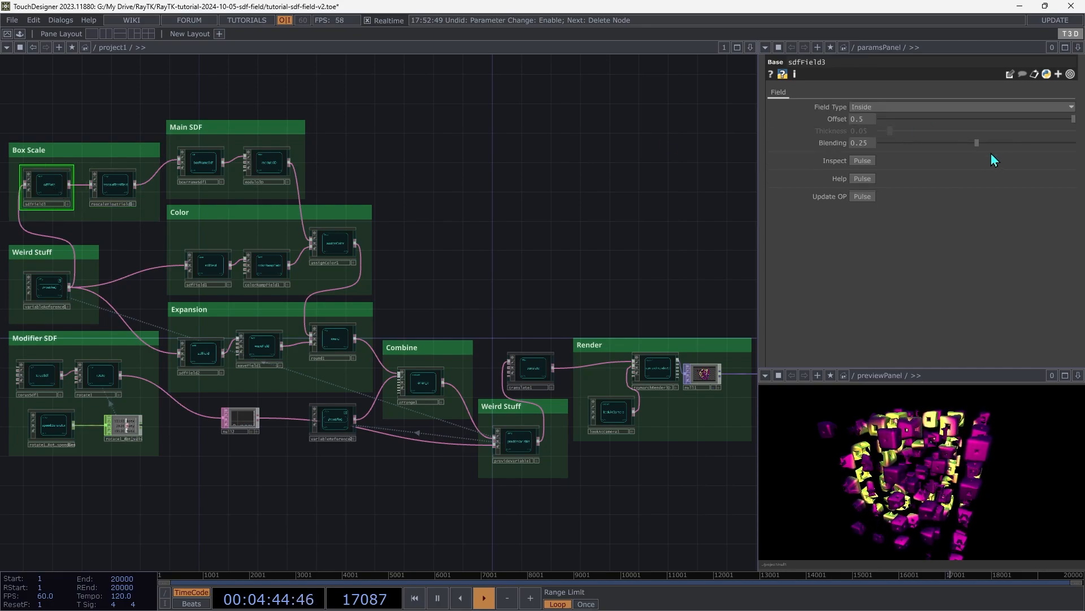
left_click_drag(1073, 142, 982, 148)
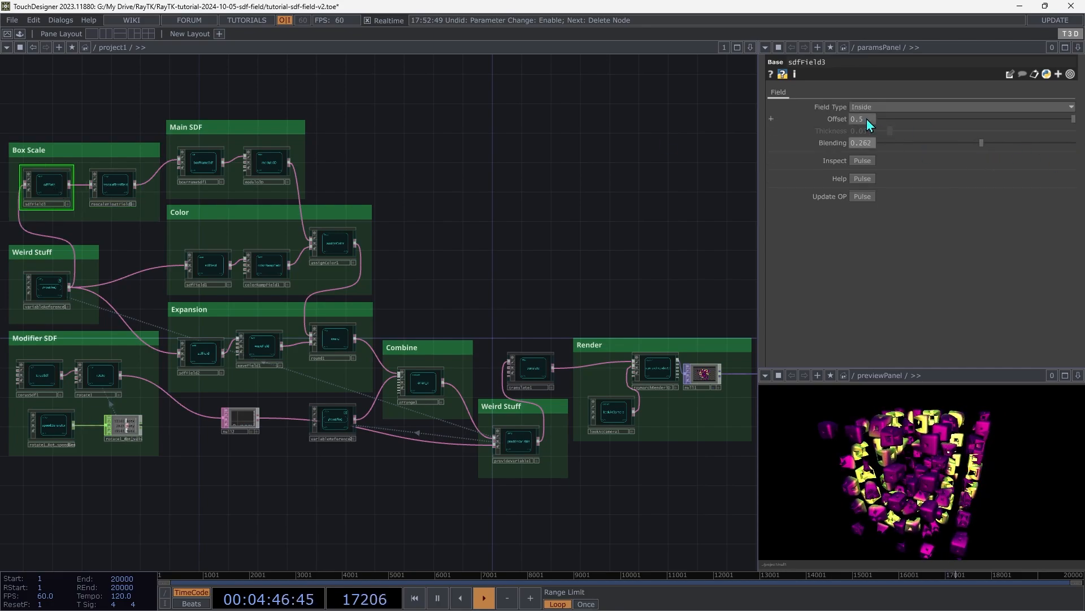
mouse_move(867, 119)
middle_mouse_down()
mouse_move(891, 119)
mouse_move(865, 119)
middle_mouse_up()
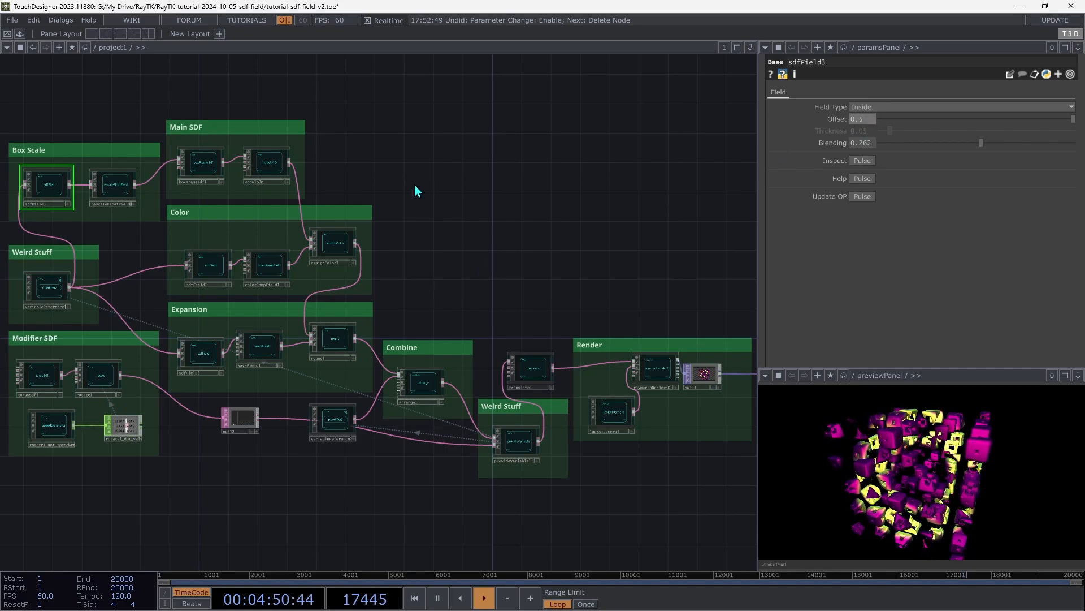
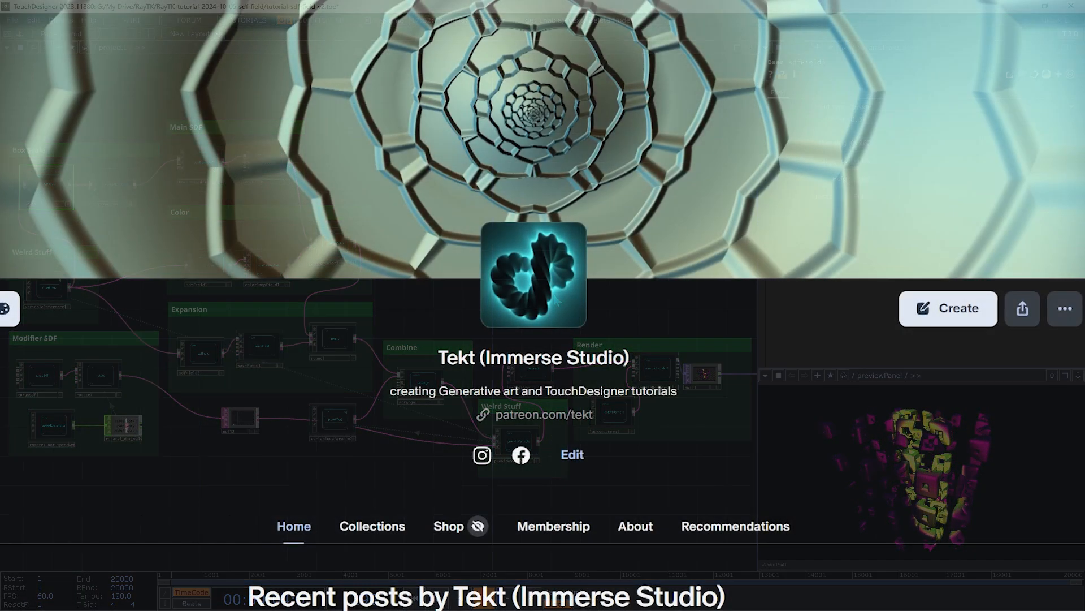
Browse the recent posts on the Tekt (Immerse Studio) Patreon page, including the help sessions, RayTK Addons v0.42 and RayTK 0.42 Release posts
scroll(542, 306, "down", 10)
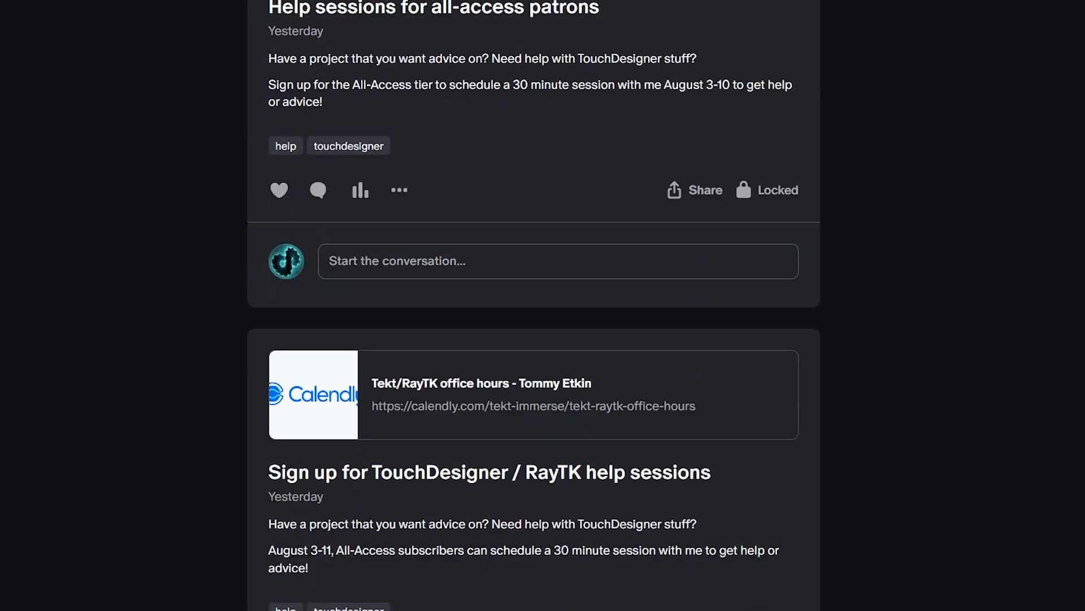
scroll(543, 305, "down", 17)
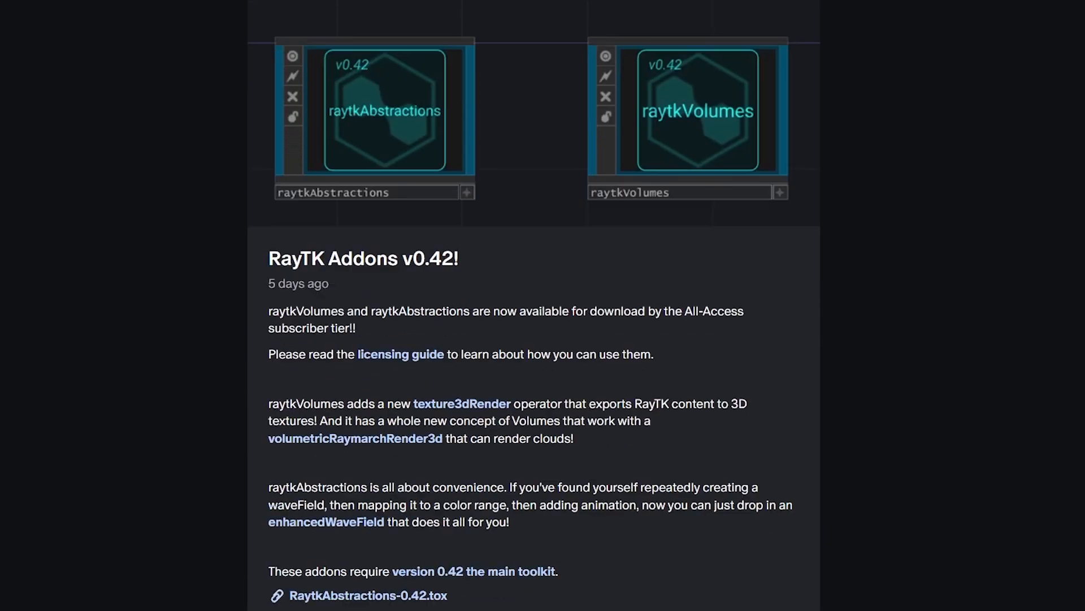
scroll(534, 305, "down", 15)
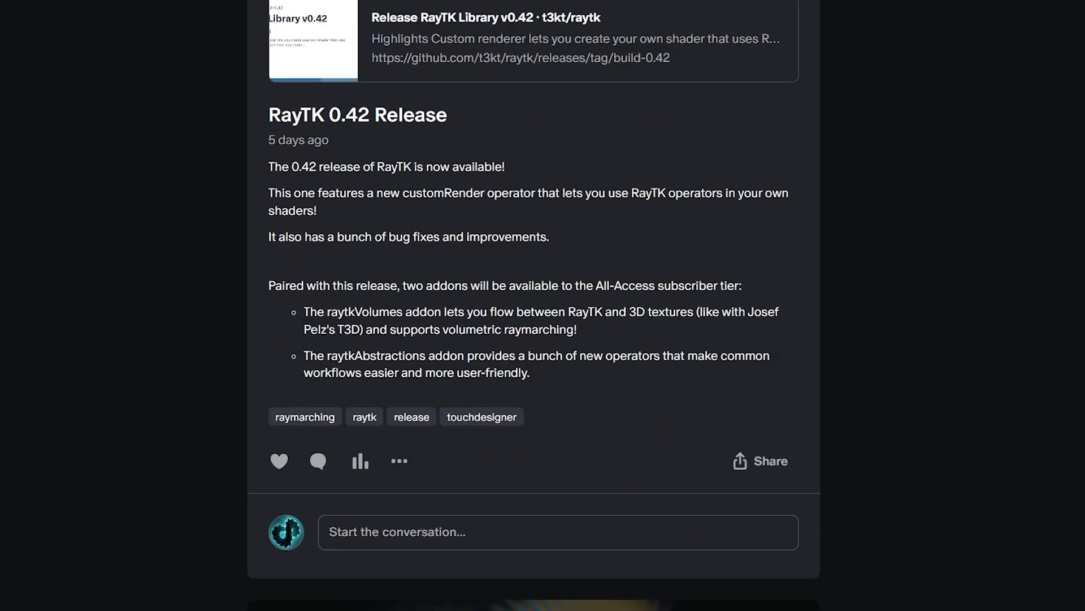
scroll(1081, 194, "down", 20)
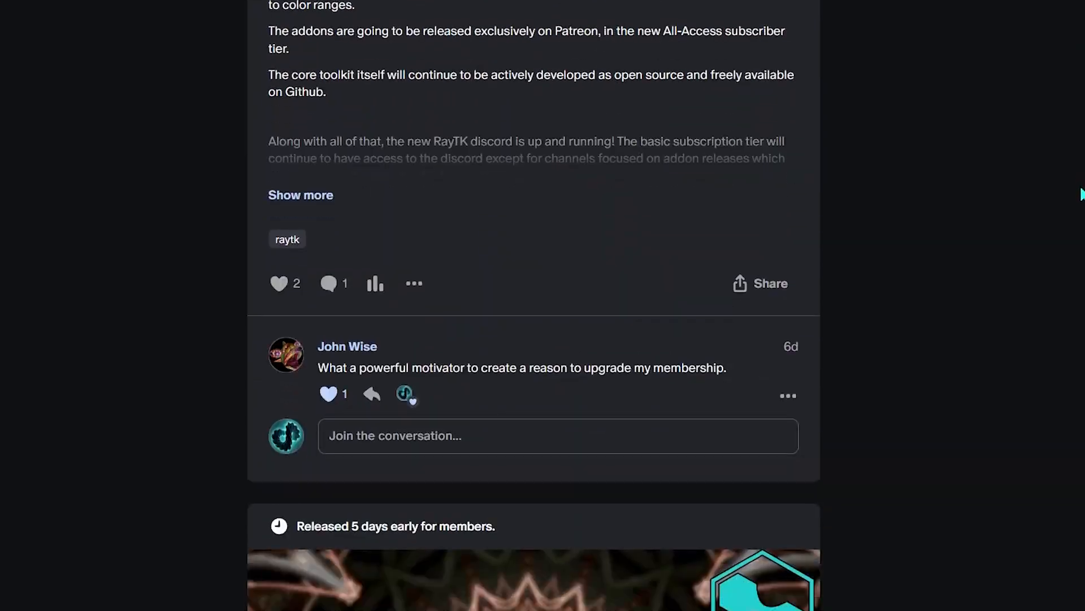
scroll(1081, 194, "down", 20)
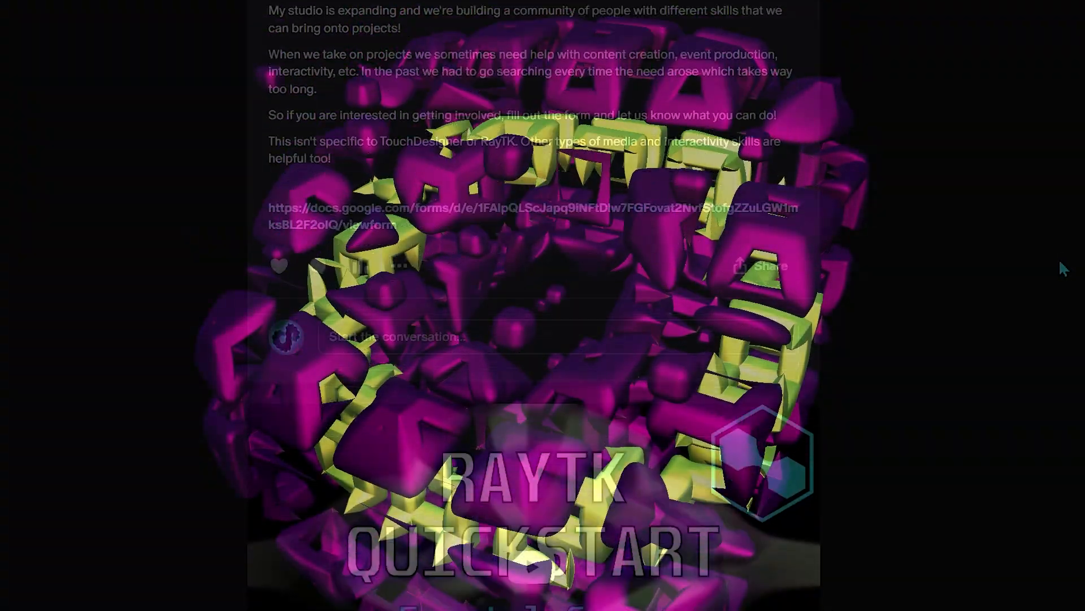